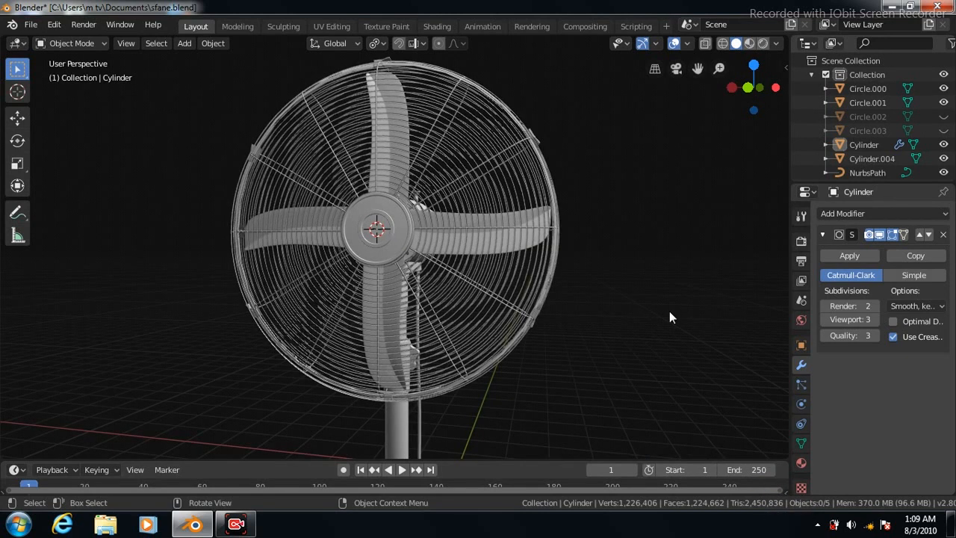
scroll(658, 351, down, 3)
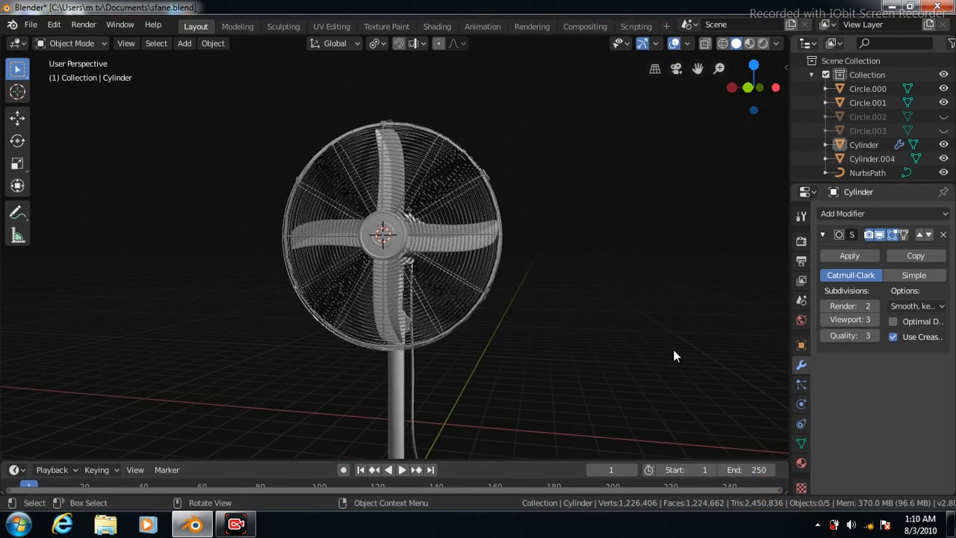
scroll(656, 363, down, 3)
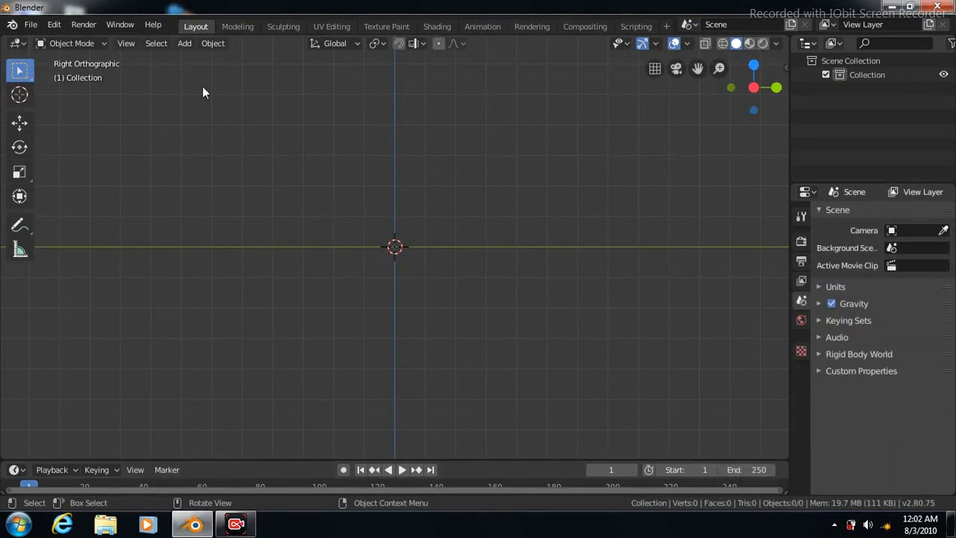
Add a cylinder mesh at the origin and scale it down along Z into a thin flat disc
click(183, 43)
mouse_move(201, 59)
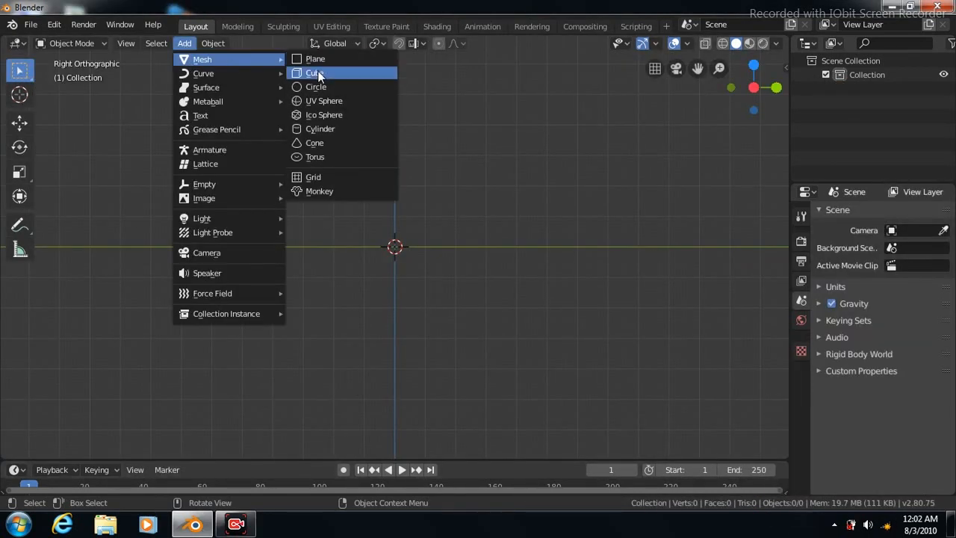
click(323, 130)
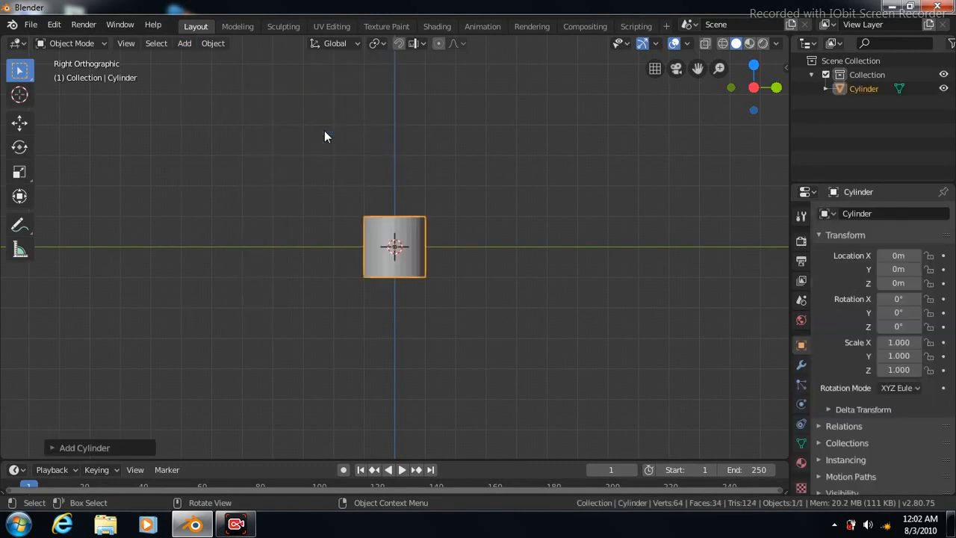
click(19, 172)
drag(394, 191, 397, 244)
scroll(573, 284, up, 8)
scroll(573, 290, up, 3)
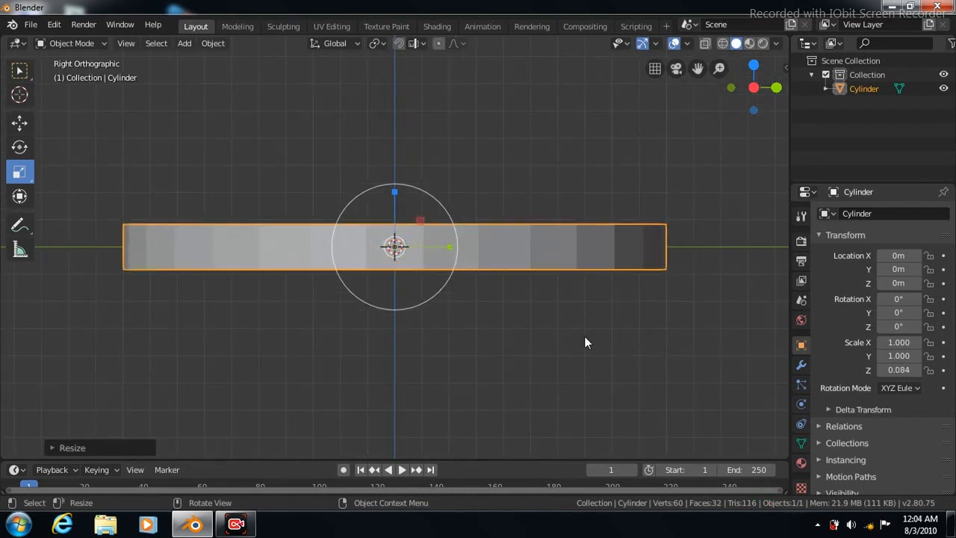
drag(395, 191, 393, 217)
Add a Subdivision Surface modifier to the disc and set its viewport subdivisions to 3
click(801, 366)
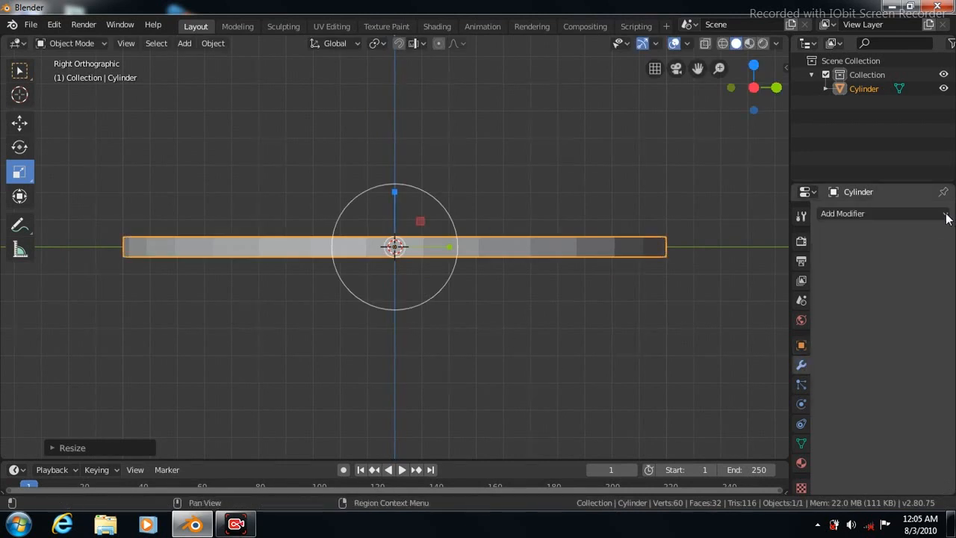
click(859, 213)
click(669, 446)
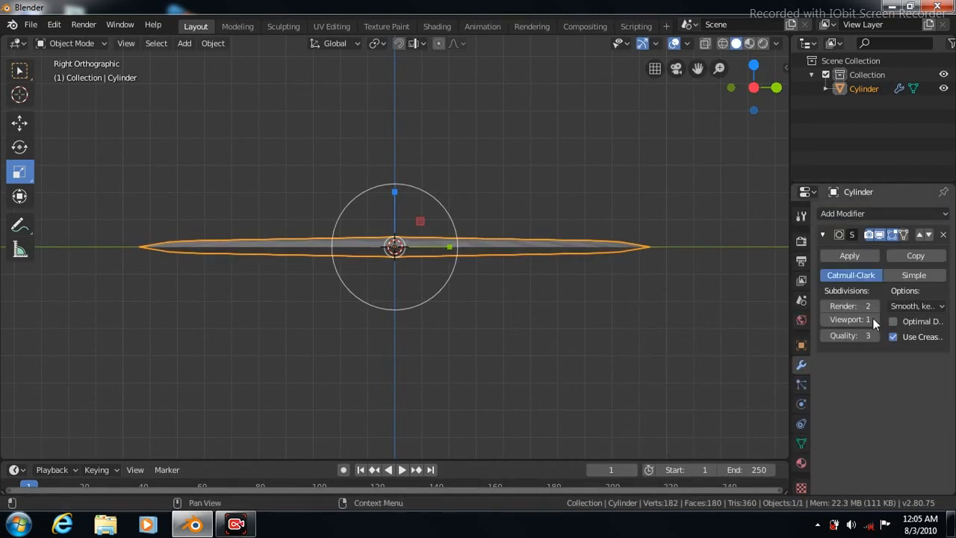
click(873, 319)
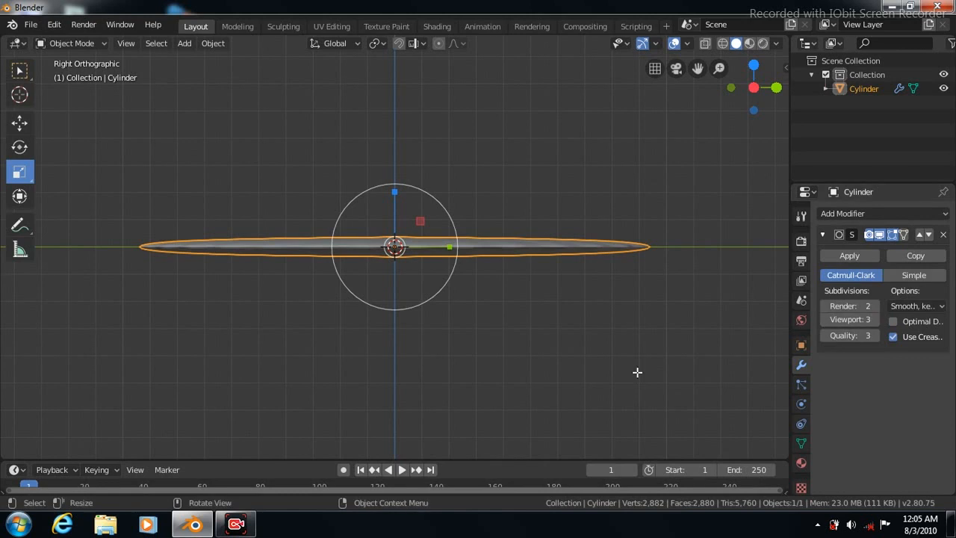
Cut two supporting edge loops around the disc's side wall in Edit Mode, near its upper and lower edges
key(Tab)
click(19, 350)
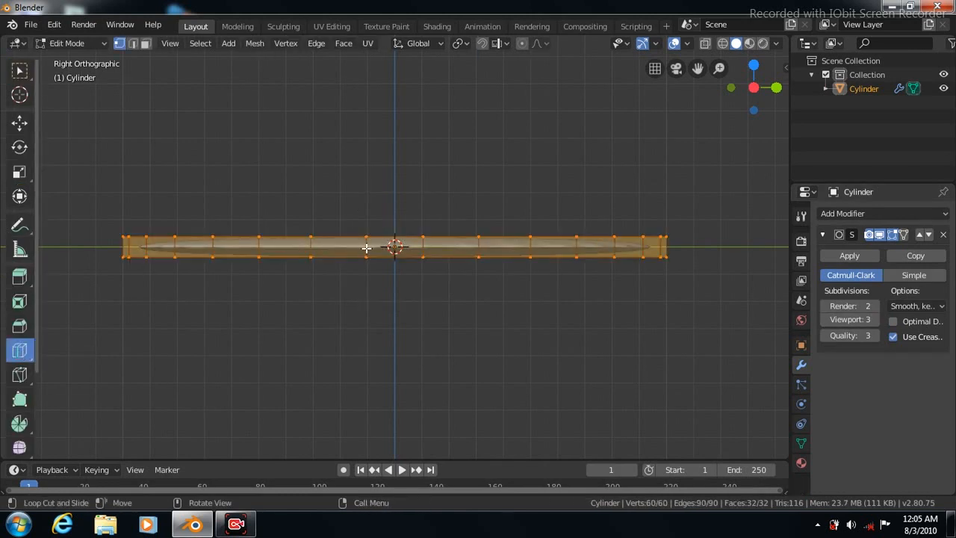
mouse_move(366, 248)
mouse_down()
mouse_move(366, 235)
mouse_move(366, 243)
mouse_up()
Inset the disc's top face and scale the inner face down to a small circle at the centre
key(KP_7)
click(145, 43)
click(19, 71)
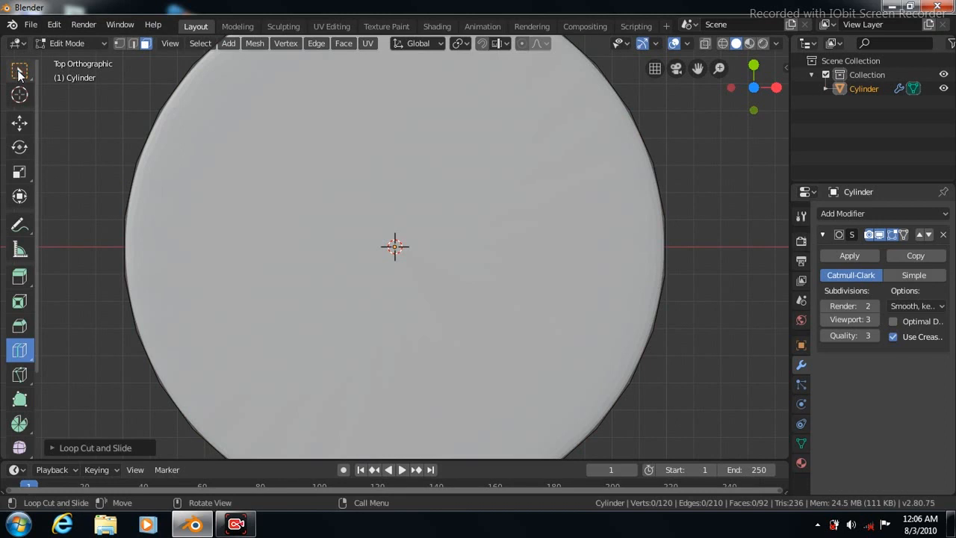
click(356, 218)
click(343, 43)
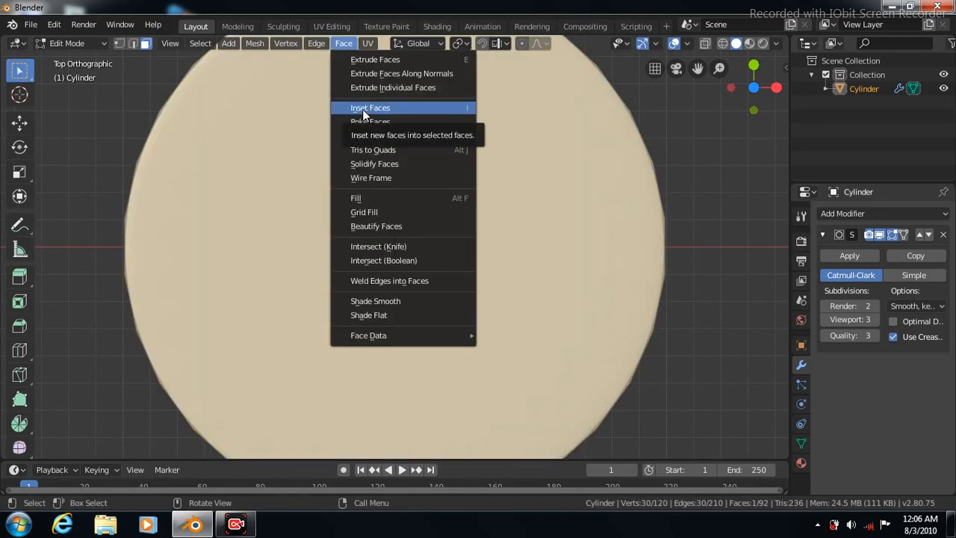
click(362, 109)
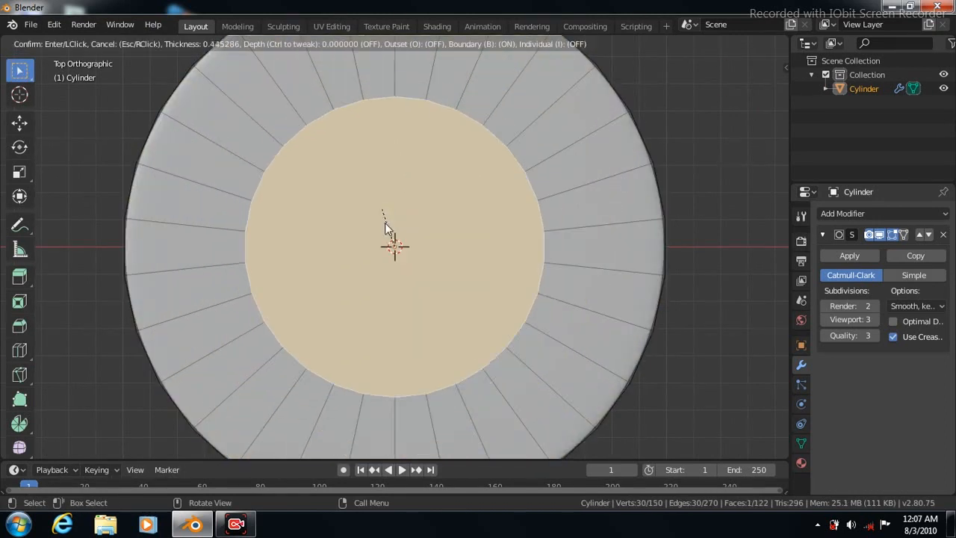
click(393, 245)
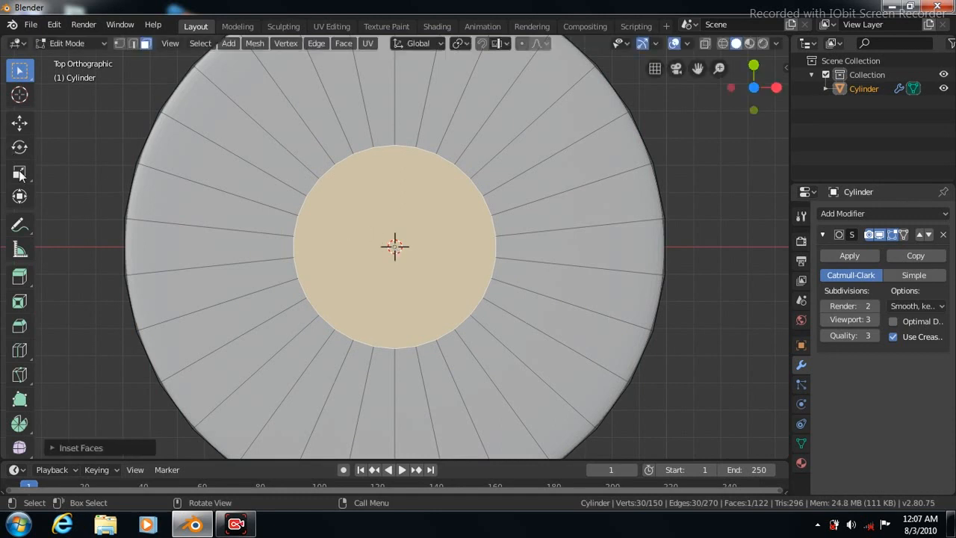
click(20, 172)
key(s)
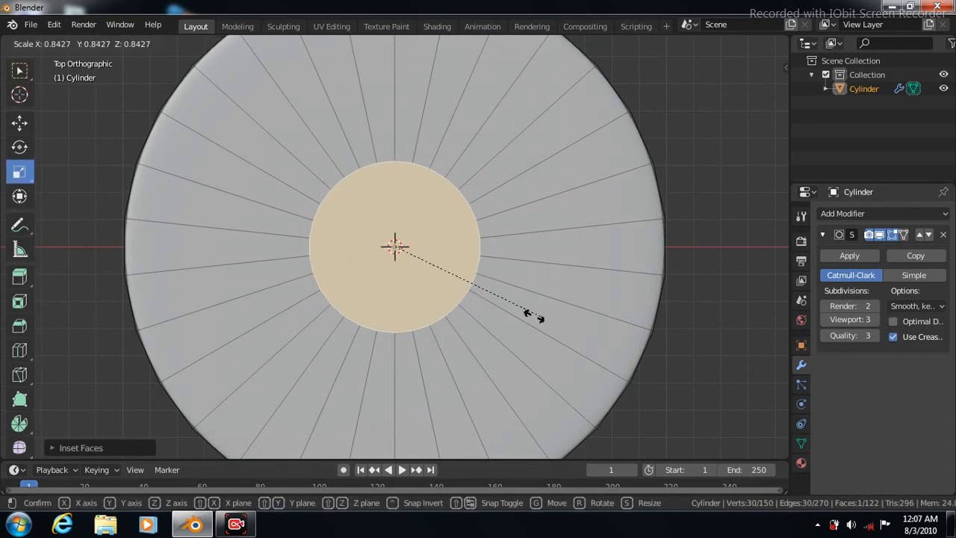
click(491, 300)
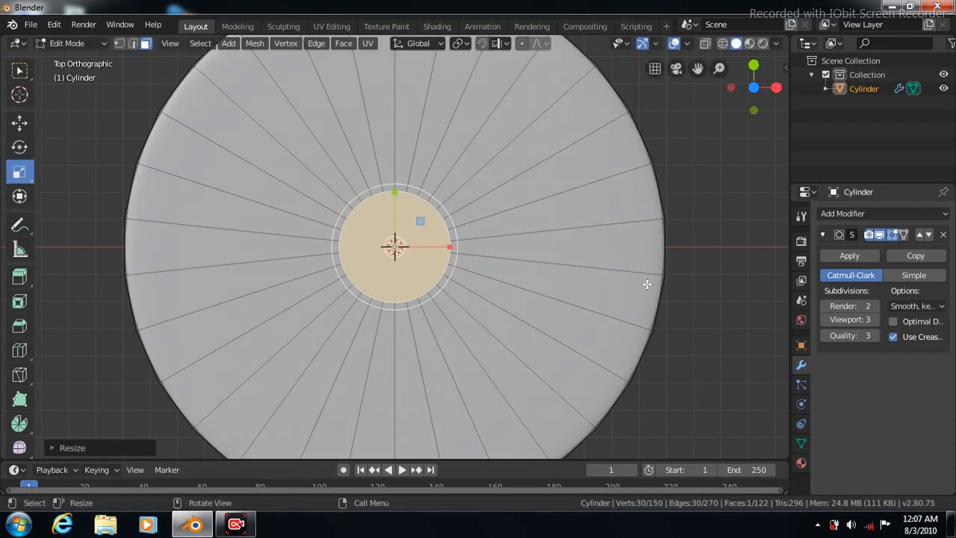
Move the small centre face up along Z to turn the disc's top into a shallow cone
middle_drag(580, 346, 169, 231)
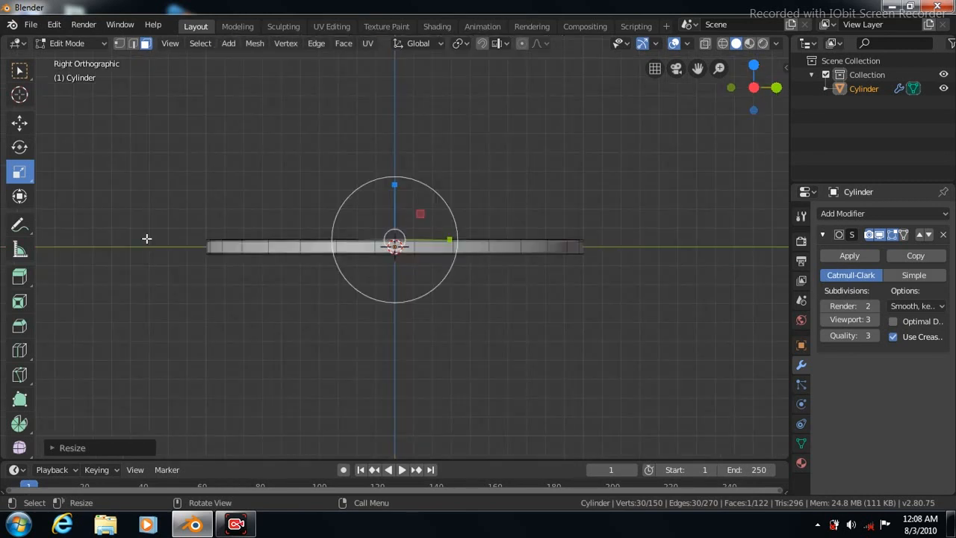
click(19, 121)
drag(394, 185, 392, 153)
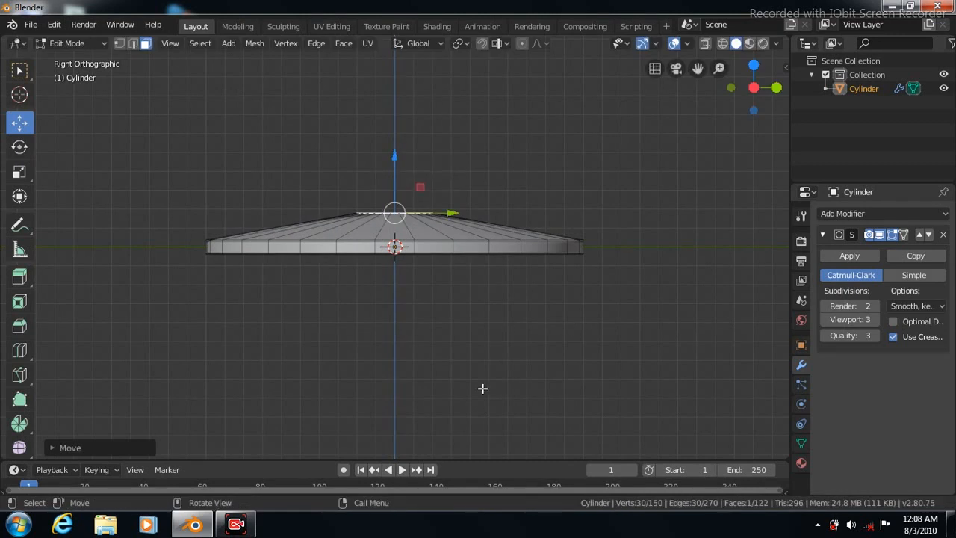
Inset the disc's bottom face twice, first for a thin outer rim and again for a wider ring inside it
middle_drag(482, 386, 482, 388)
key(KP_7)
key(ctrl+KP_7)
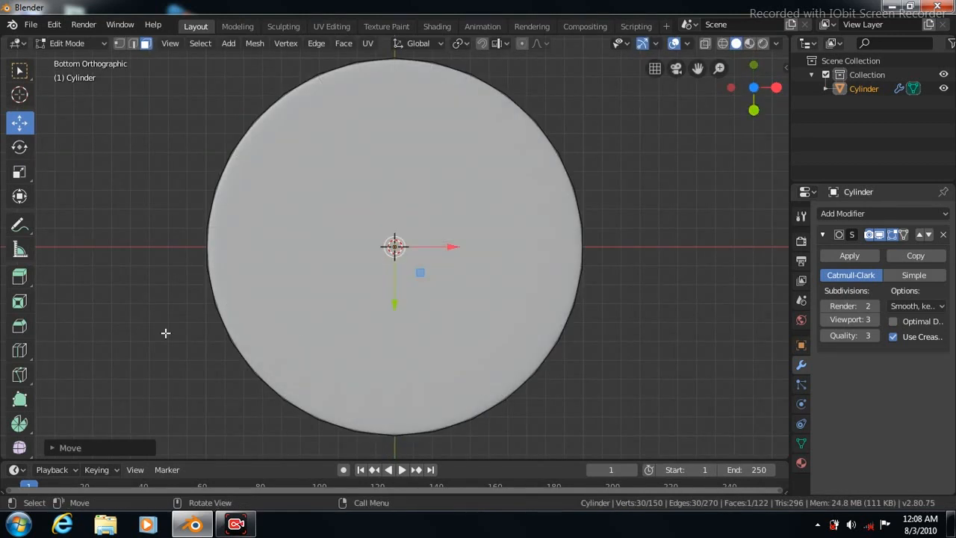
click(19, 70)
click(363, 255)
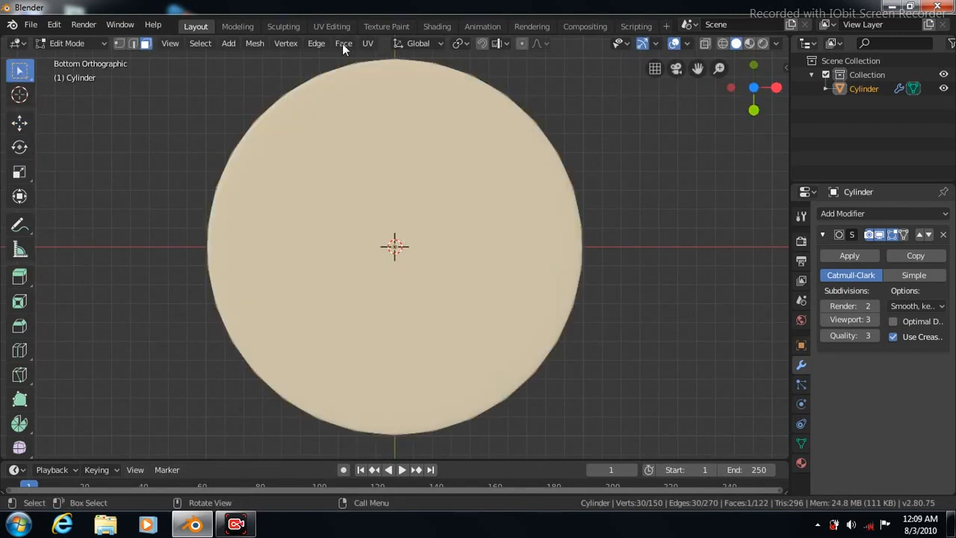
click(343, 43)
click(362, 109)
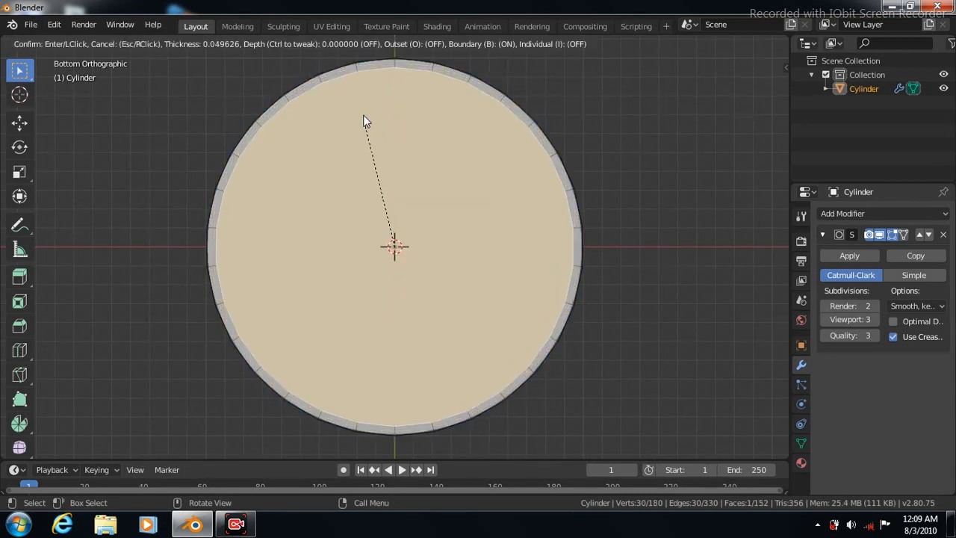
click(363, 114)
click(341, 42)
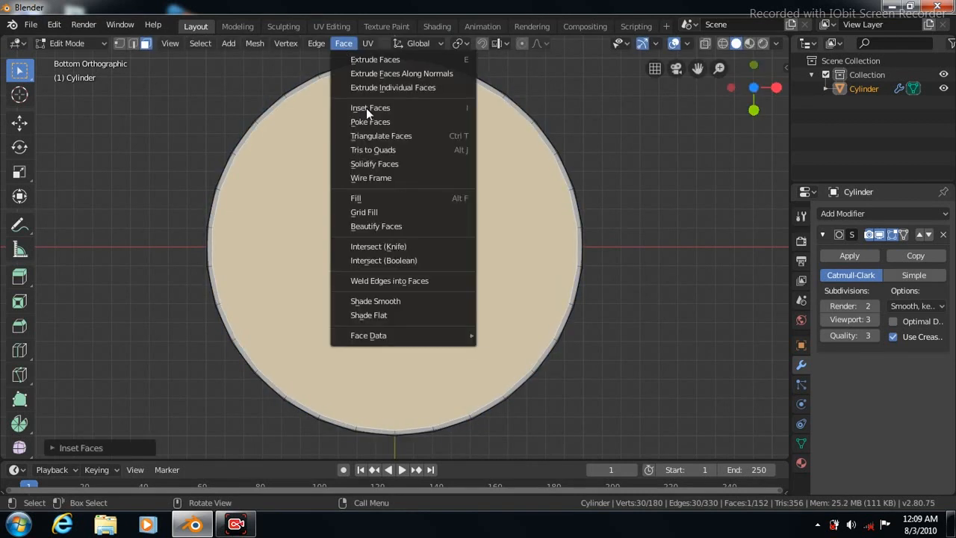
click(366, 108)
click(373, 141)
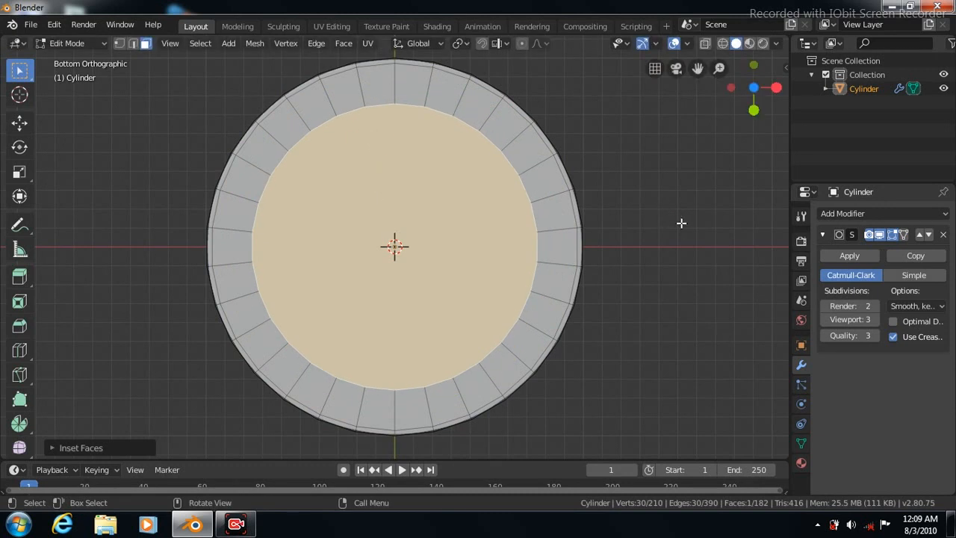
Inset three evenly spaced pairs of faces on the bottom ring with no thickness and move them slightly down as feet
click(377, 83)
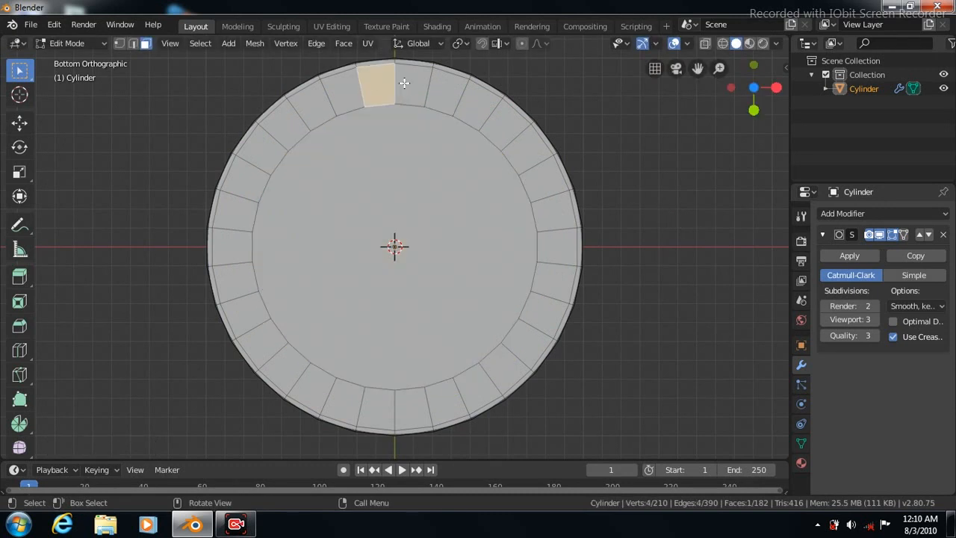
shift+click(405, 83)
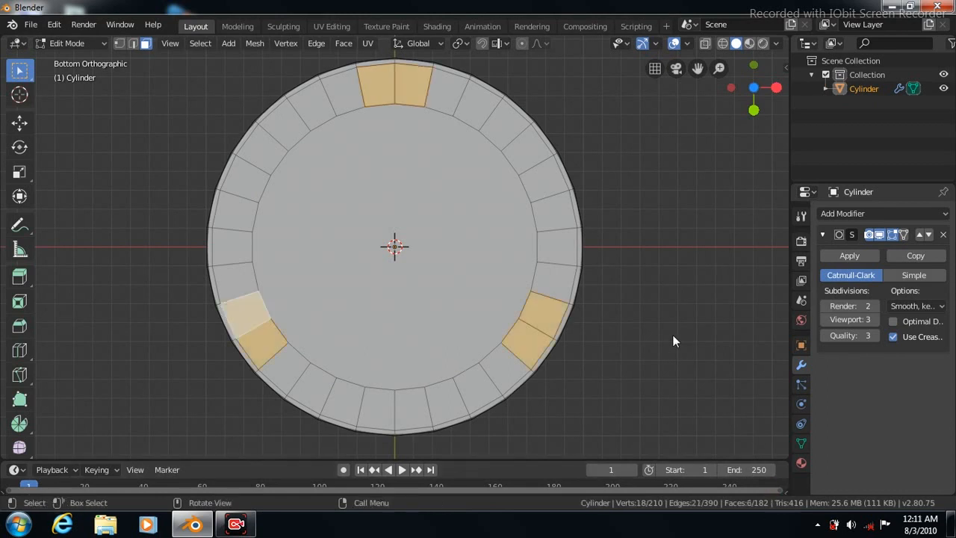
key(KP_3)
click(343, 43)
click(362, 108)
click(363, 109)
click(20, 121)
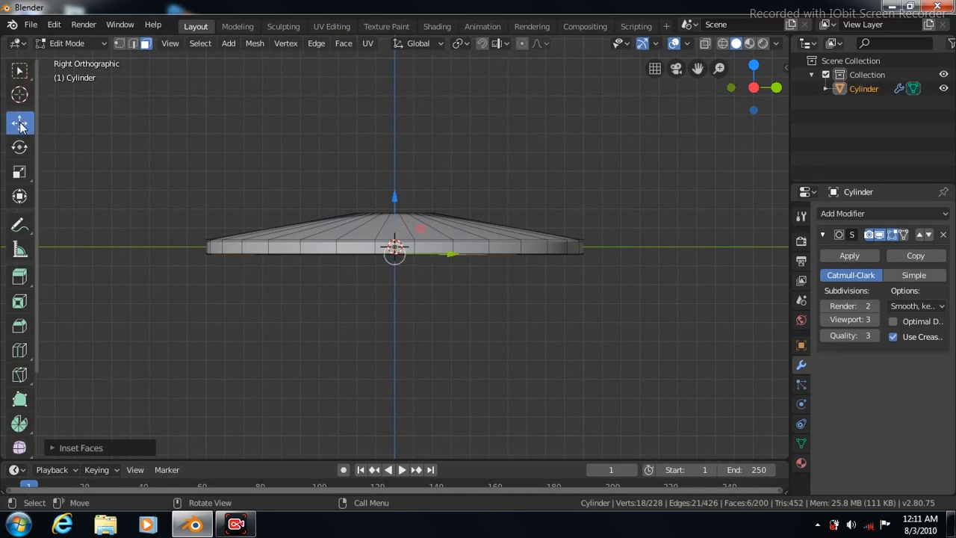
drag(395, 198, 396, 207)
Cut two supporting edge loops around the side walls of each of the three feet
click(19, 350)
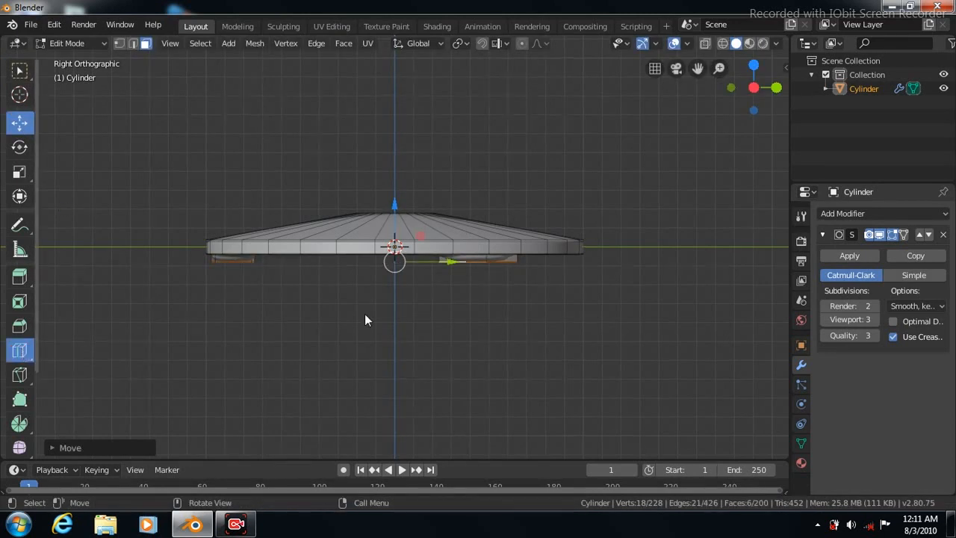
drag(484, 256, 485, 261)
drag(217, 257, 451, 333)
middle_drag(663, 336, 465, 278)
drag(463, 262, 591, 310)
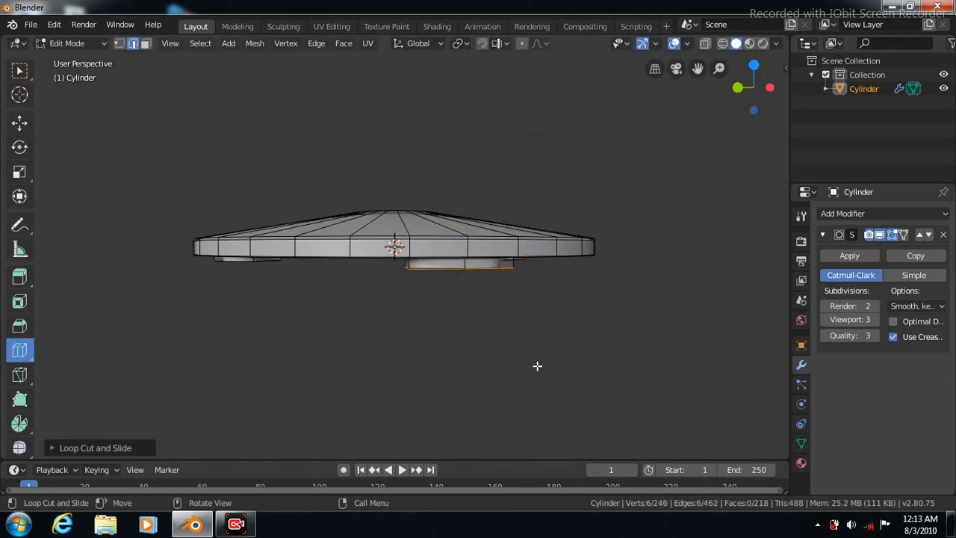
drag(464, 262, 589, 351)
key(KP_3)
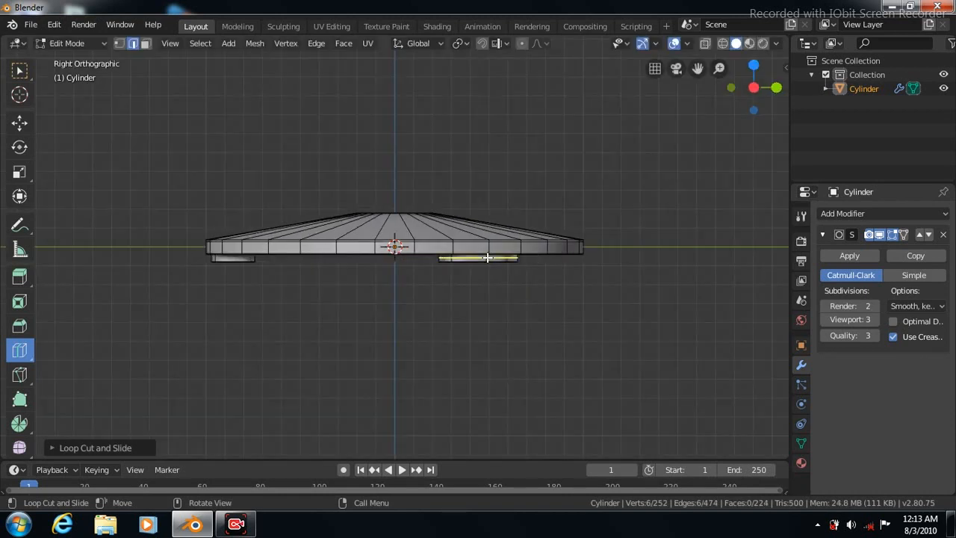
drag(485, 258, 488, 257)
drag(233, 258, 234, 258)
Inset the cone's top centre face with no thickness and move it up along Z to form a short cylindrical neck
key(KP_7)
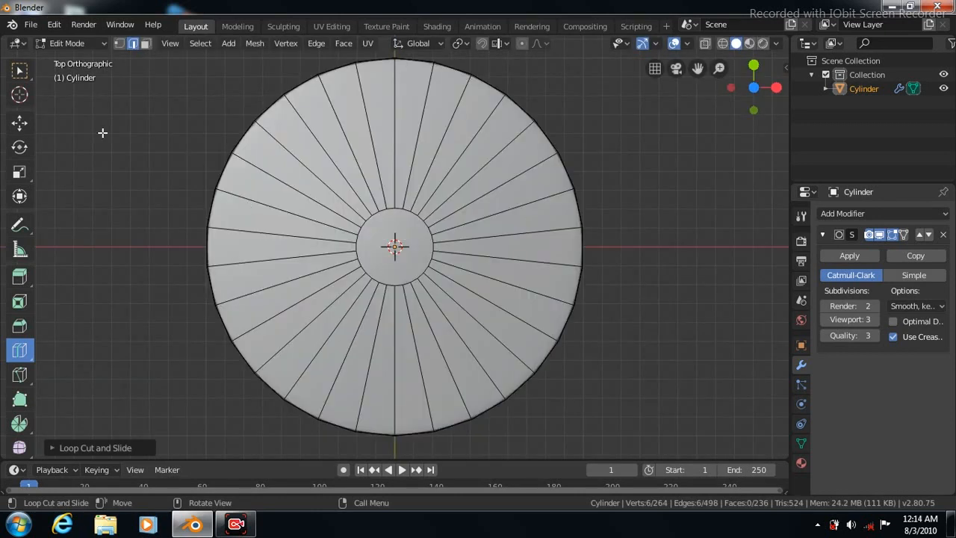
click(19, 72)
click(152, 58)
click(145, 45)
click(376, 241)
key(KP_3)
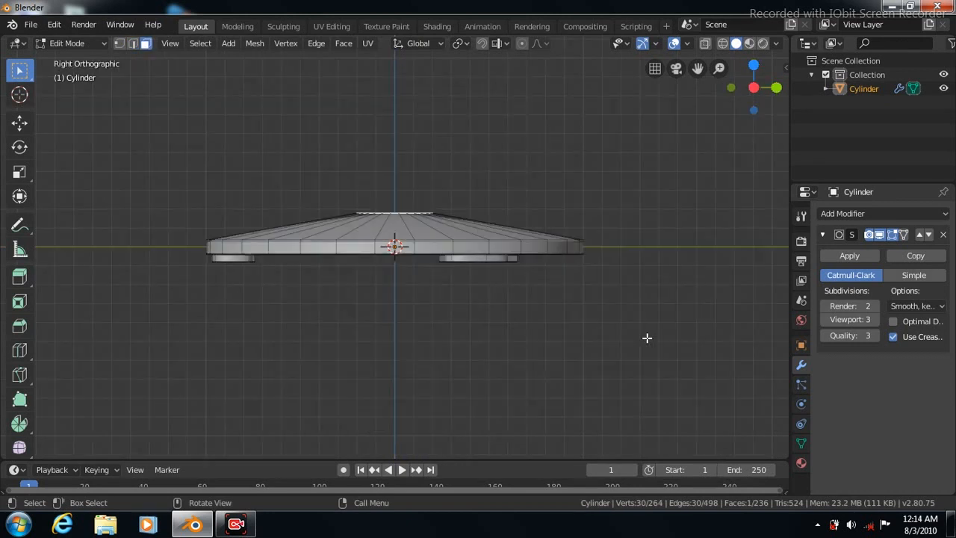
click(343, 42)
click(363, 104)
click(364, 104)
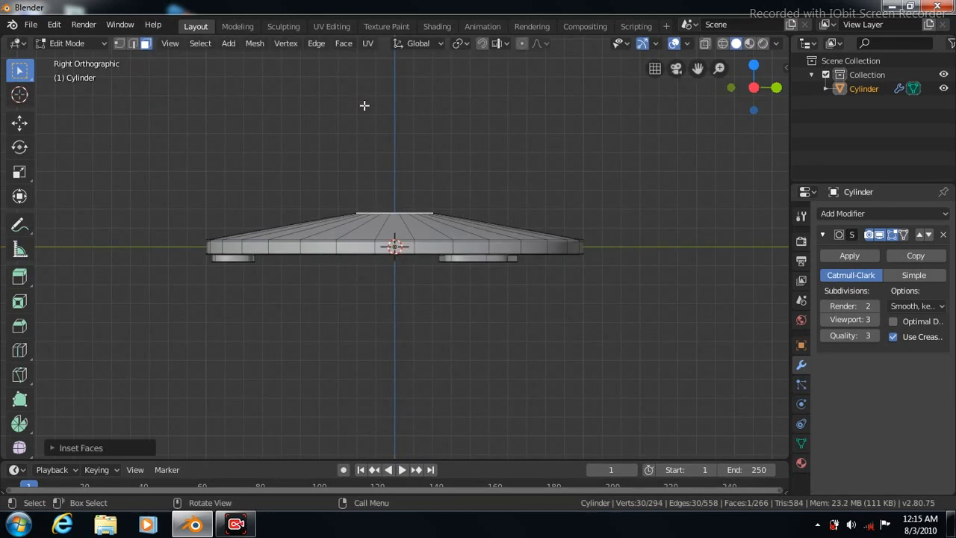
click(19, 122)
drag(395, 149, 394, 128)
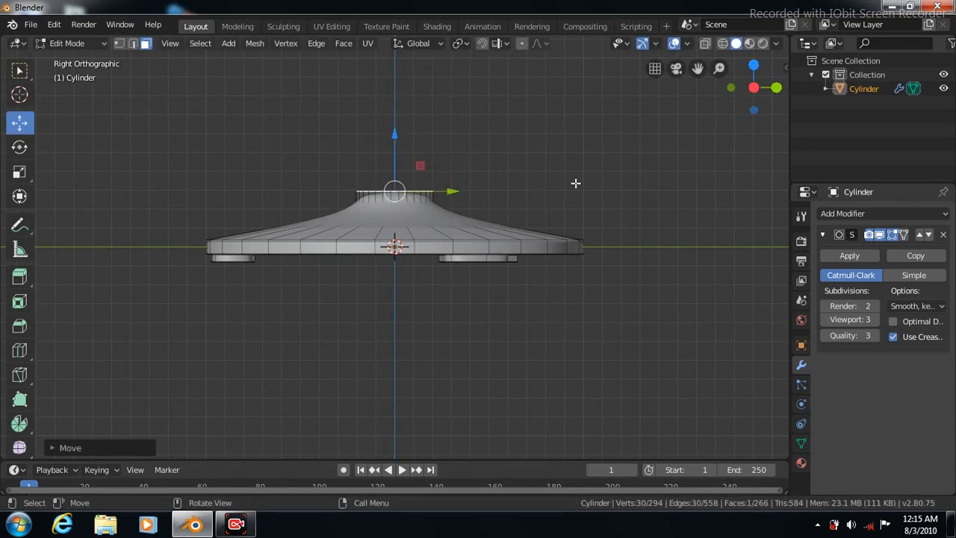
Cut supporting edge loops near the neck's upper and lower ends and on the cone just around the neck's base
scroll(575, 183, up, 4)
middle_drag(575, 183, 576, 194)
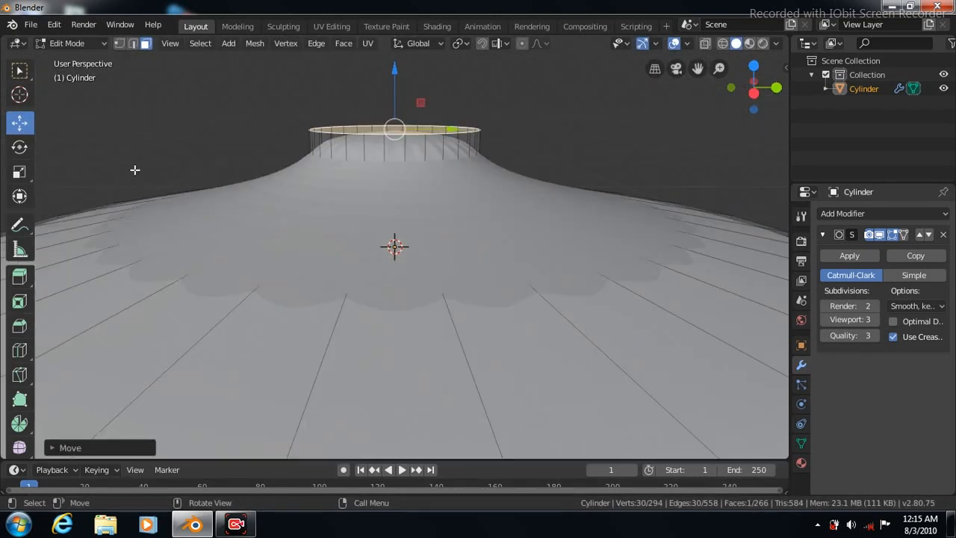
click(19, 350)
drag(450, 331, 385, 176)
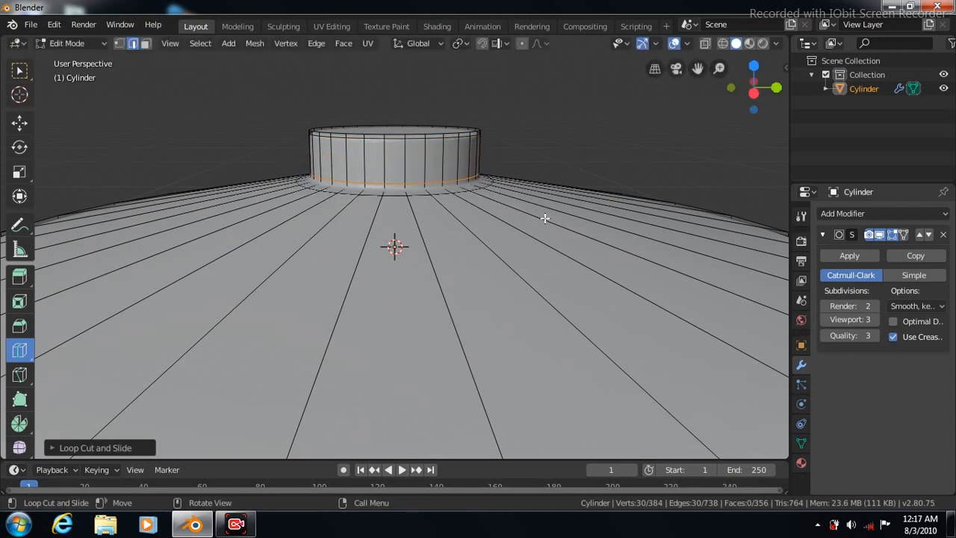
scroll(544, 218, down, 5)
key(KP_3)
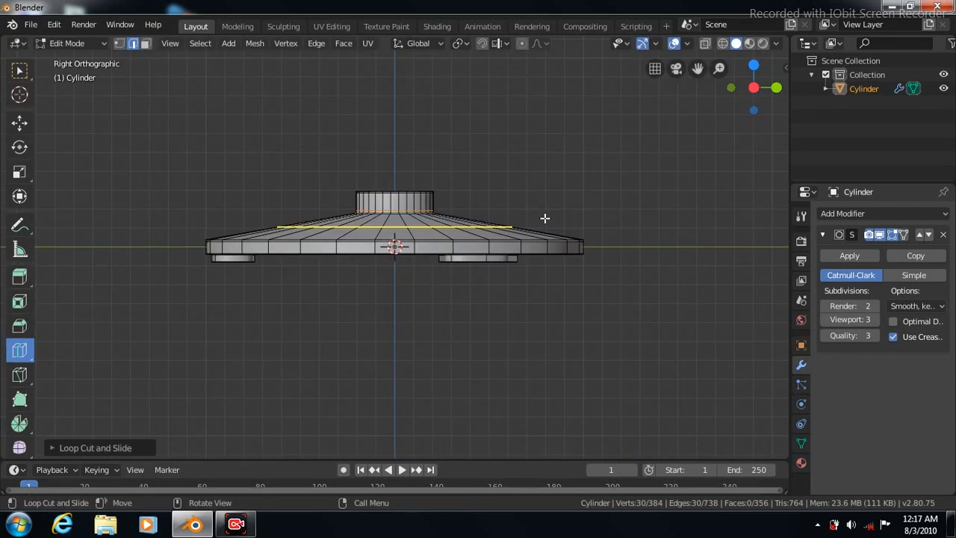
Inset the neck's top face by about 0.05 to outline a narrower central pole
key(Tab)
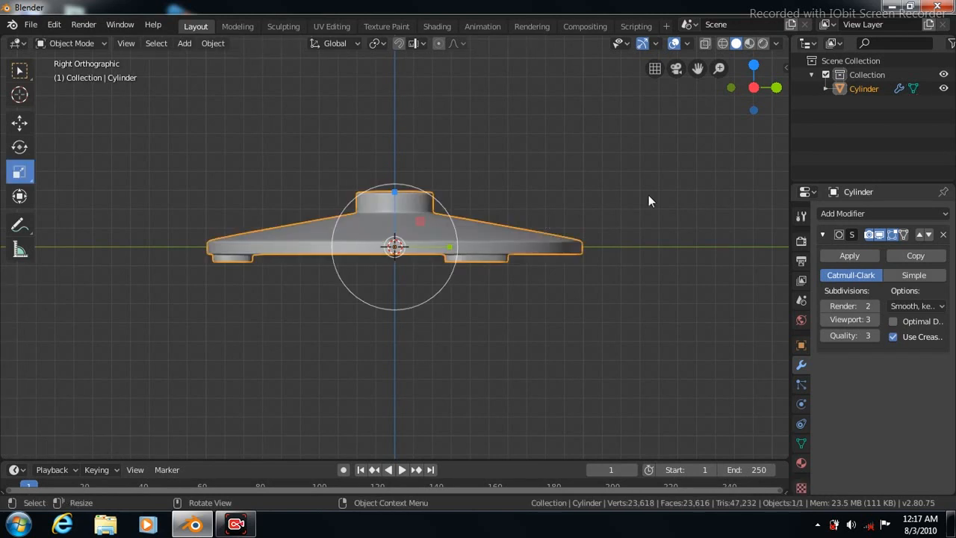
key(Tab)
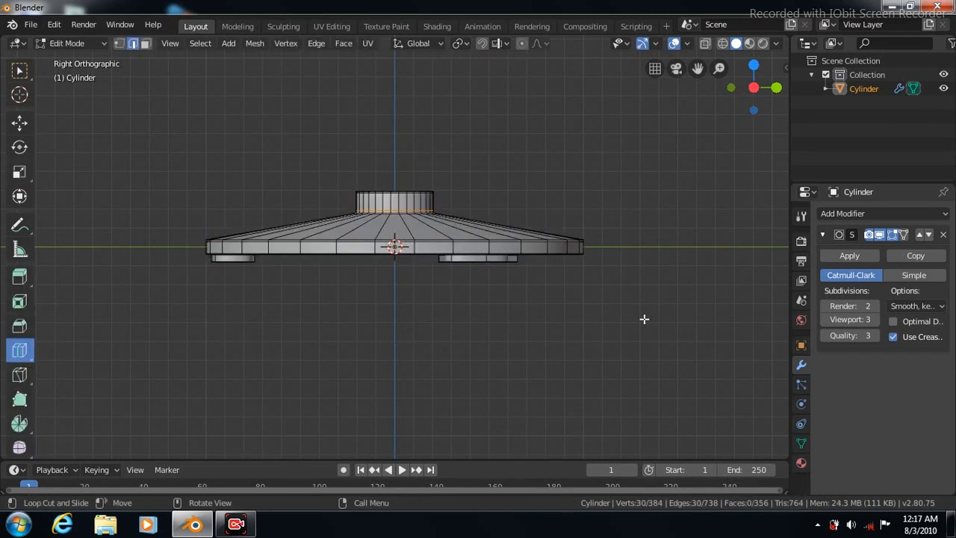
key(KP_7)
click(146, 43)
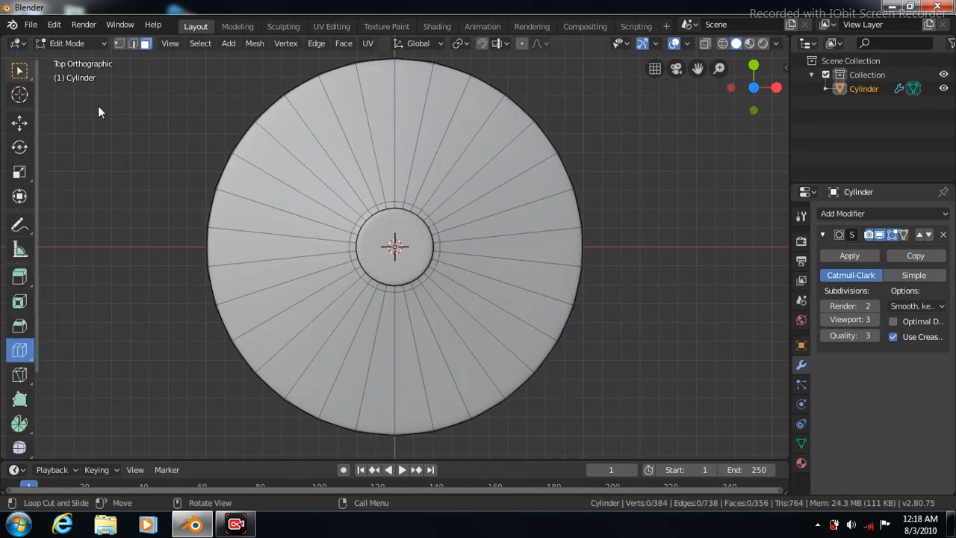
key(w)
click(377, 231)
click(342, 43)
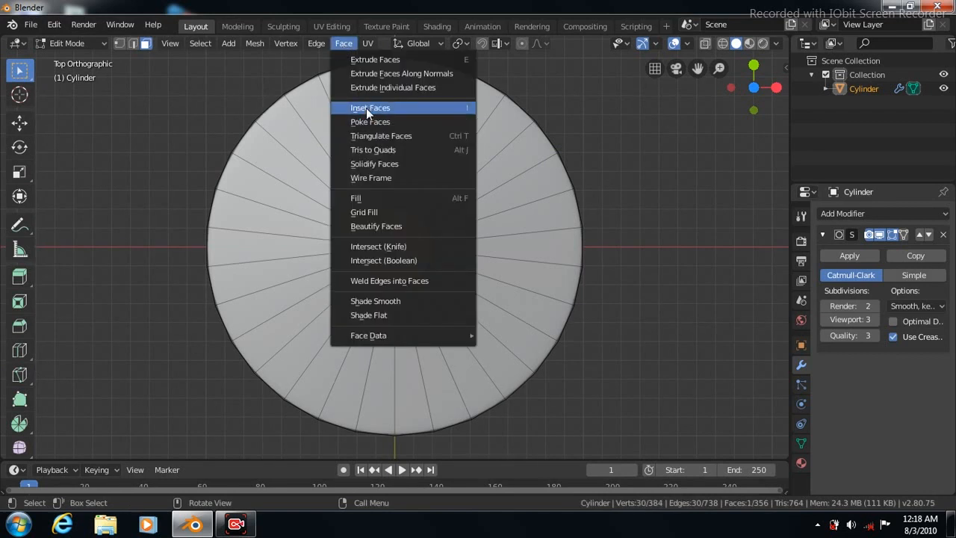
click(366, 107)
click(367, 116)
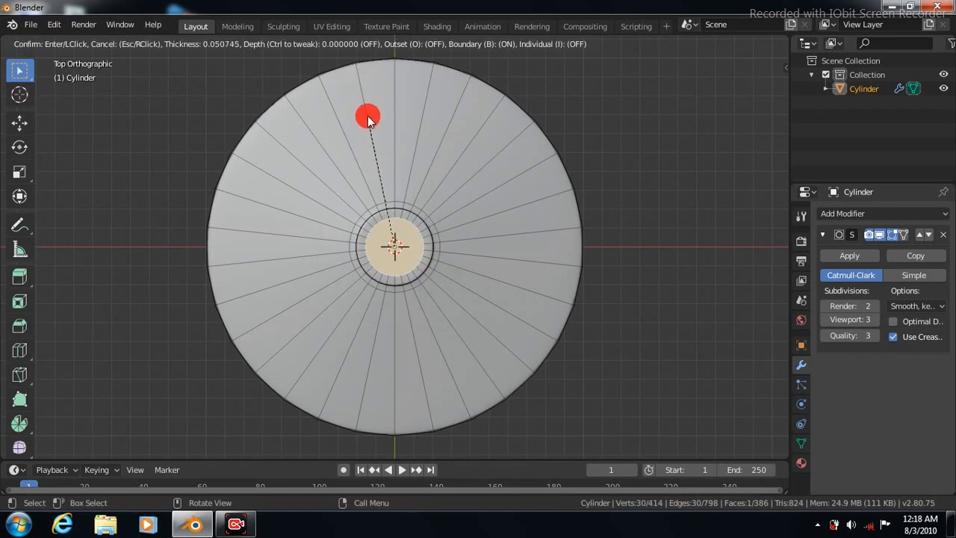
Inset the neck's inner top face again with no thickness and move it far up along Z to form a tall pole
key(KP_3)
scroll(608, 348, down, 6)
click(340, 44)
click(363, 110)
click(90, 127)
click(19, 122)
drag(394, 171, 391, 371)
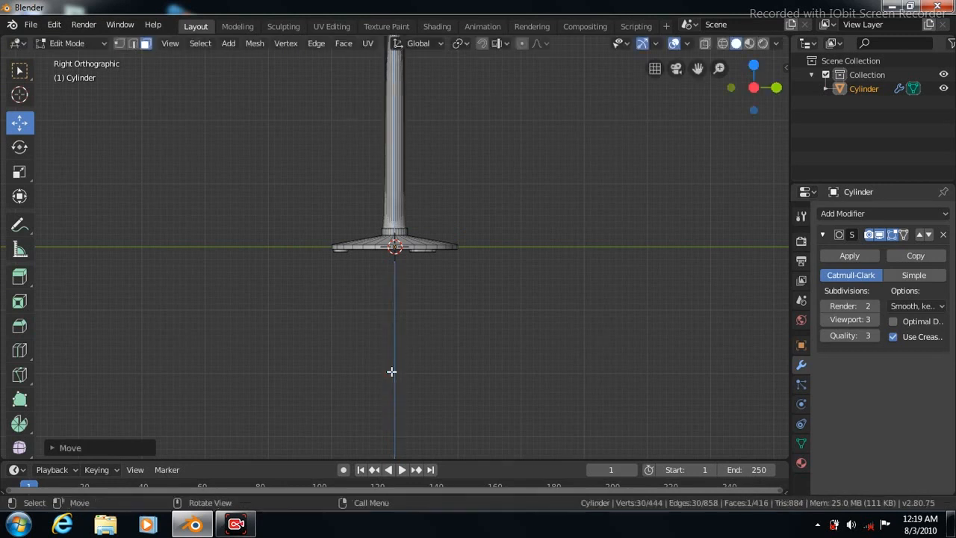
Cut a supporting edge loop around the pole and slide it down to its base, just above the neck
scroll(420, 376, up, 10)
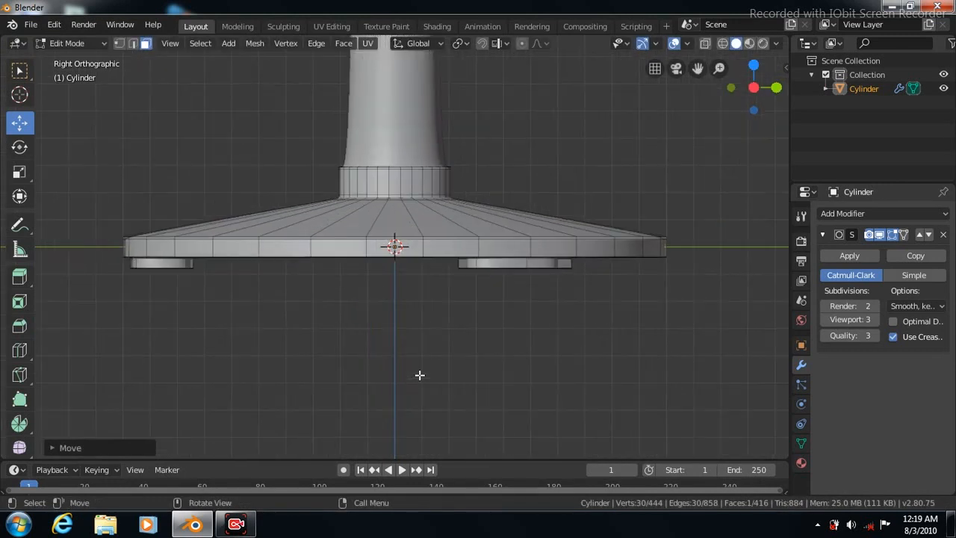
click(19, 349)
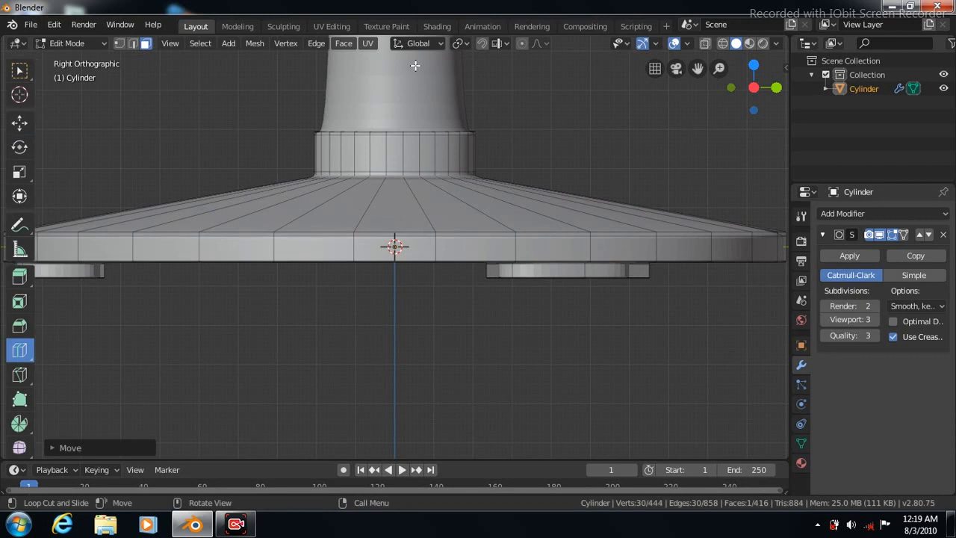
click(415, 82)
drag(415, 82, 414, 170)
drag(412, 236, 409, 389)
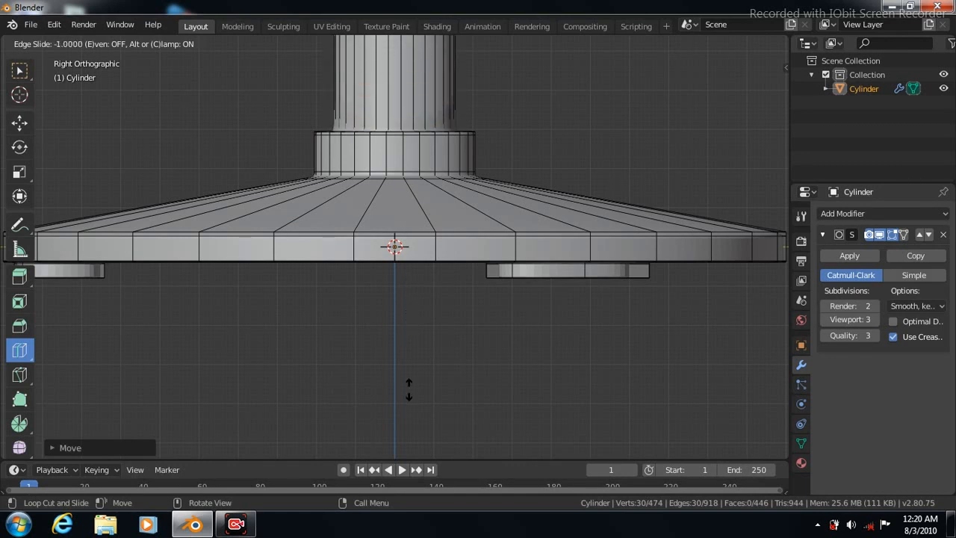
drag(407, 442, 407, 442)
Cut two supporting edge loops on the neck's flat top ledge, one near the pole and one near the outer rim
key(KP_8)
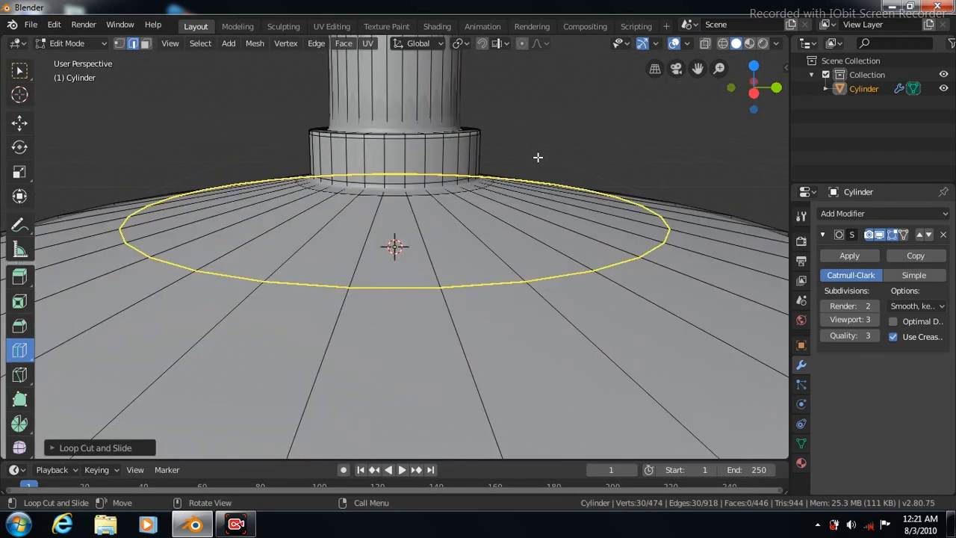
key(KP_8)
drag(454, 155, 441, 110)
drag(459, 152, 471, 161)
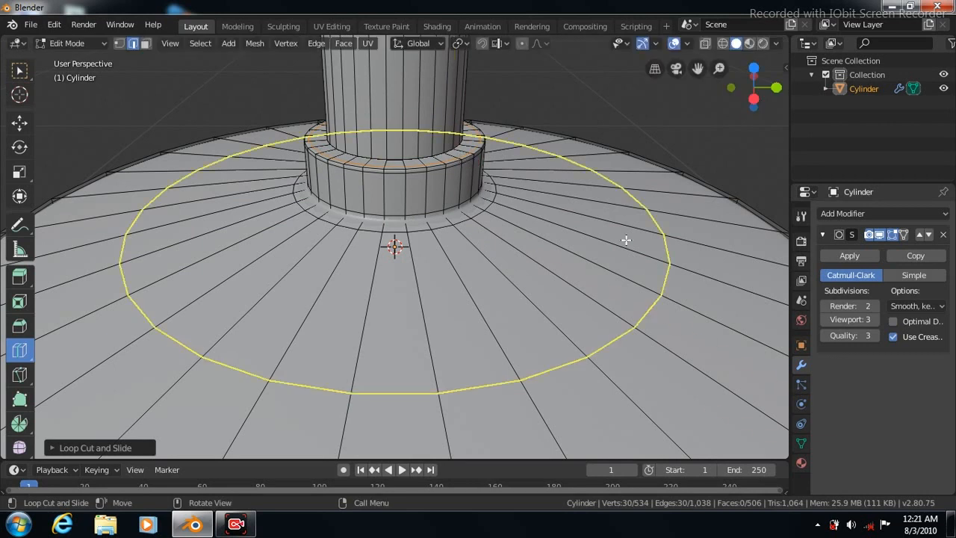
Cut a supporting edge loop around the pole just below its top edge
key(Tab)
scroll(626, 240, down, 10)
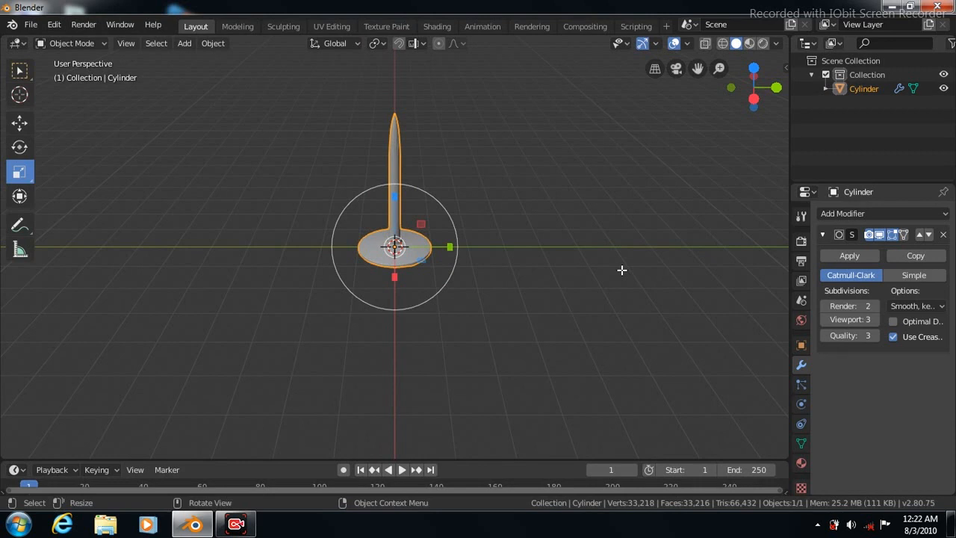
key(Tab)
key(KP_3)
drag(698, 68, 698, 68)
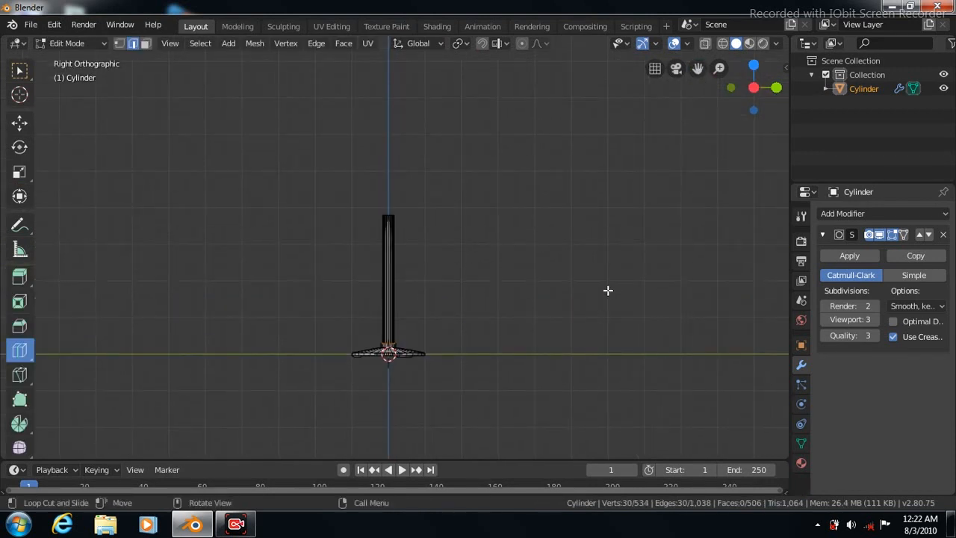
scroll(555, 308, up, 10)
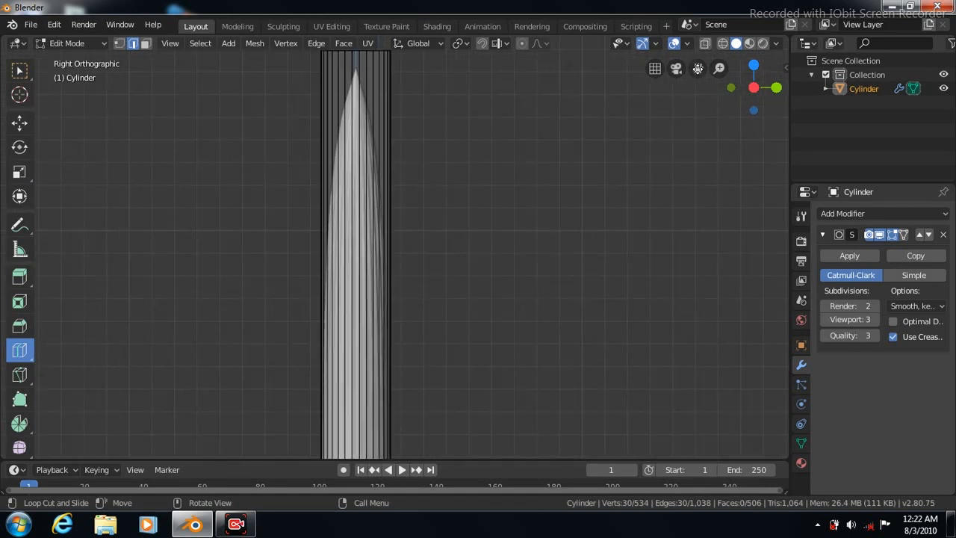
drag(697, 68, 697, 157)
drag(358, 363, 352, 390)
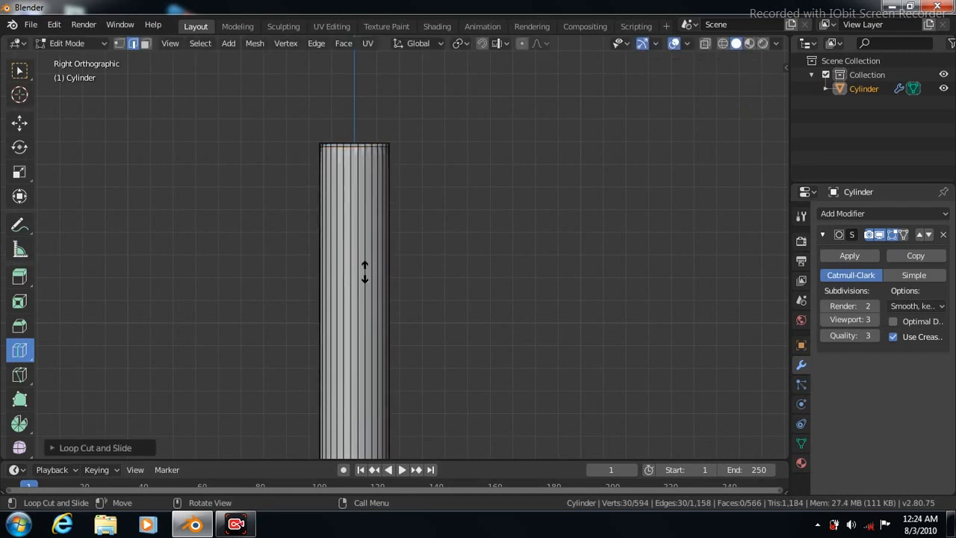
Cut an edge loop a short way below the pole's top and select the ring of faces above it
drag(363, 271, 364, 187)
drag(363, 108, 363, 77)
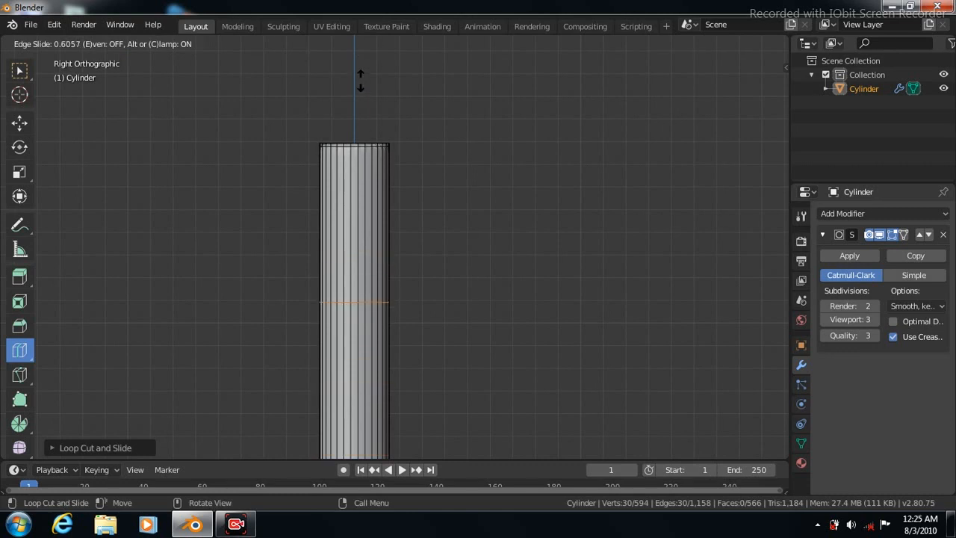
drag(360, 79, 361, 79)
click(21, 71)
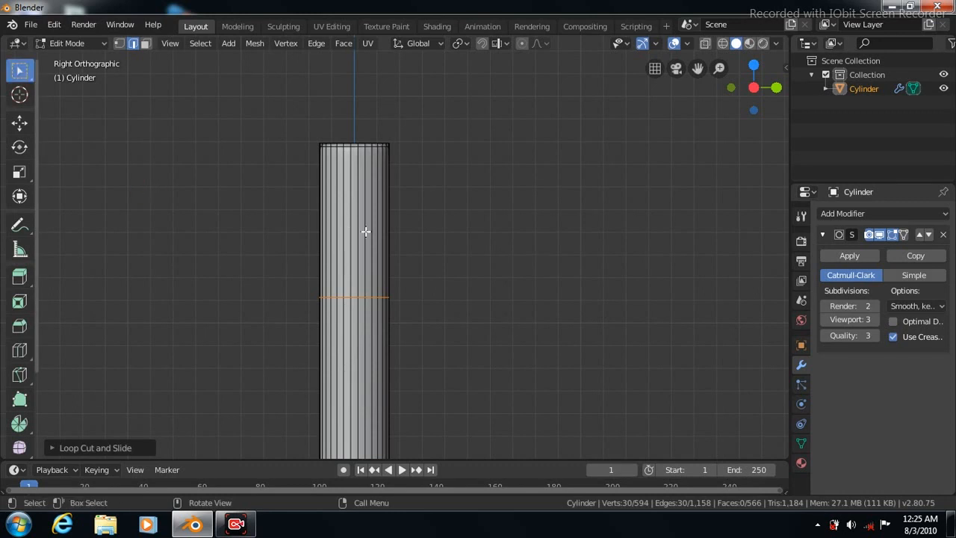
click(145, 43)
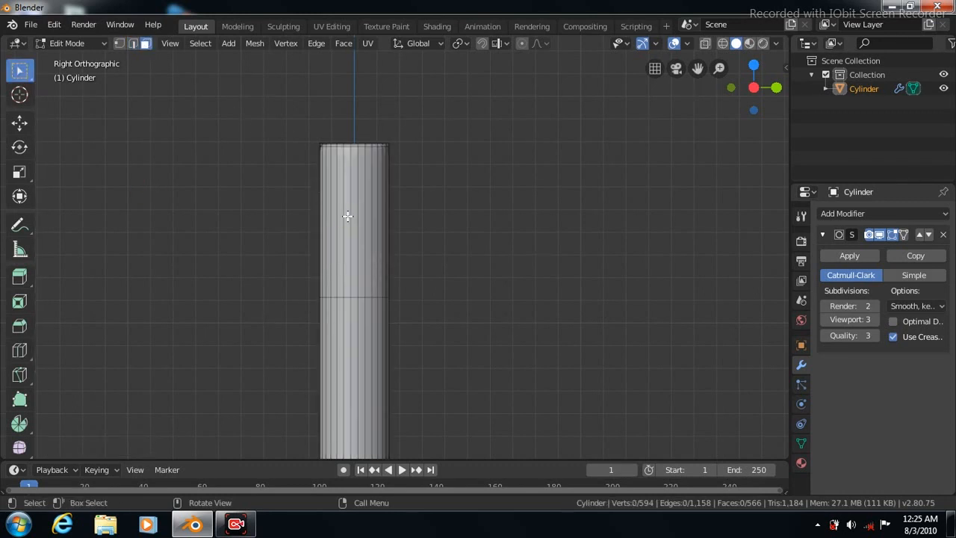
alt+click(348, 212)
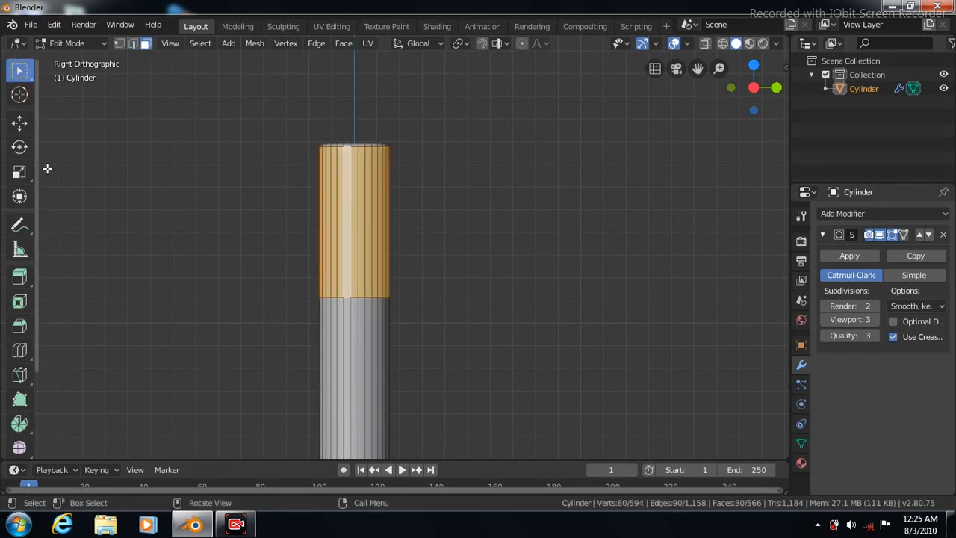
click(19, 171)
key(s)
click(465, 235)
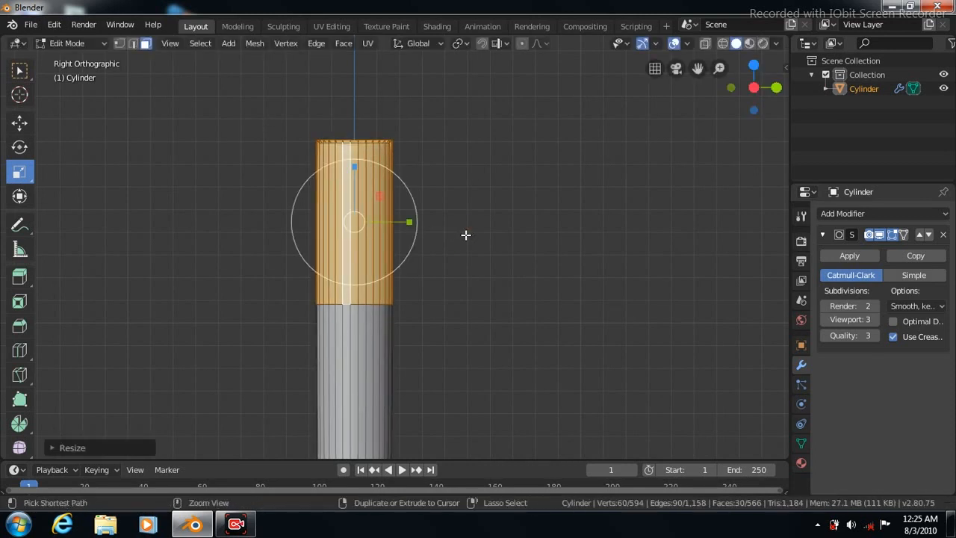
key(ctrl+z)
Inset the selected face ring with no thickness, then scale it up to about 1.12 and shrink it along Z to form a collar
click(343, 44)
click(363, 107)
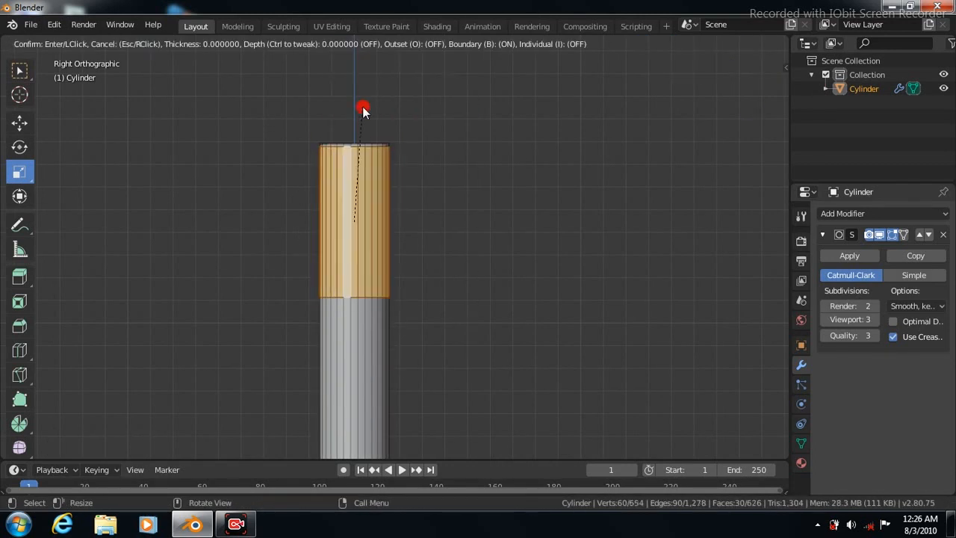
click(487, 213)
key(s)
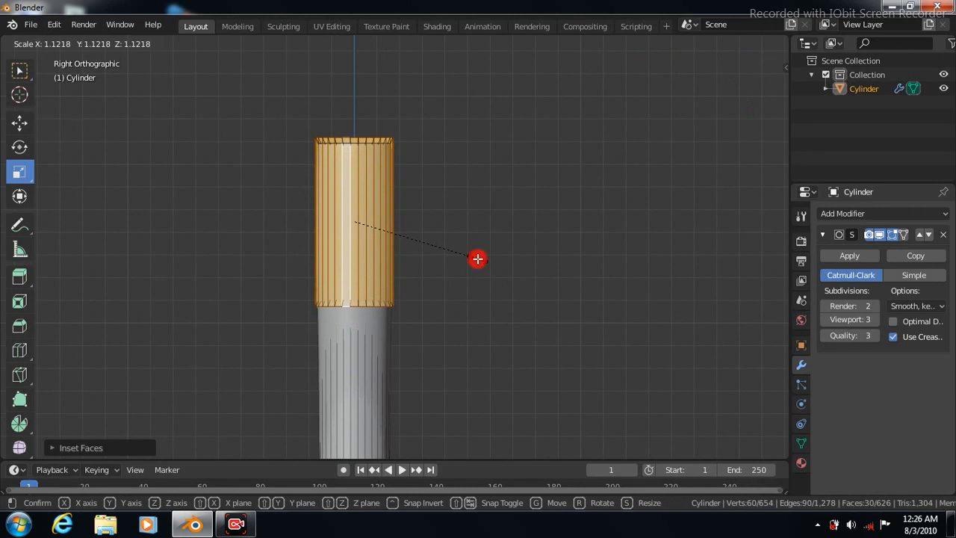
click(478, 261)
drag(354, 166, 351, 171)
Cut supporting edge loops on the pole just below the collar, near the collar's lower and upper ends, and on its underside ledge
click(19, 350)
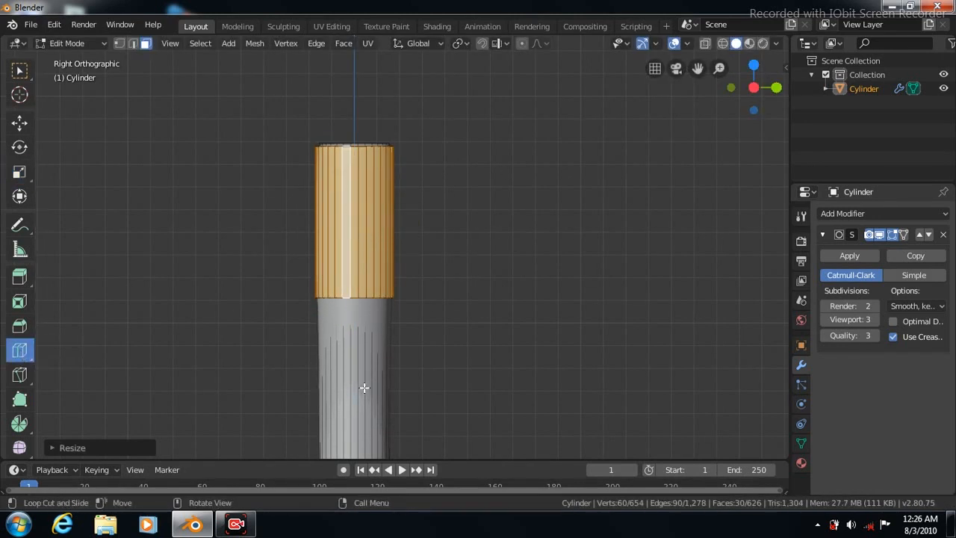
drag(361, 374, 357, 49)
drag(358, 224, 358, 291)
drag(358, 218, 356, 147)
middle_drag(504, 356, 355, 266)
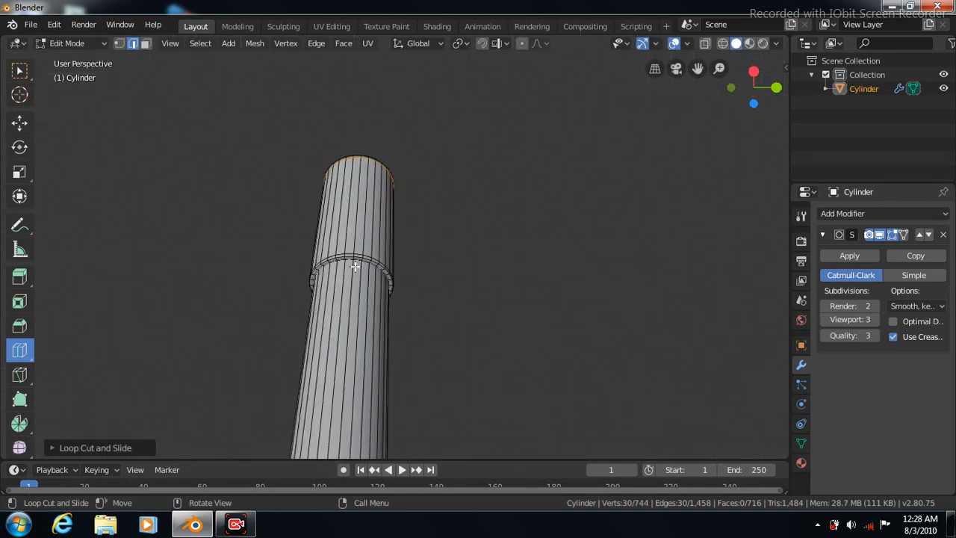
click(352, 257)
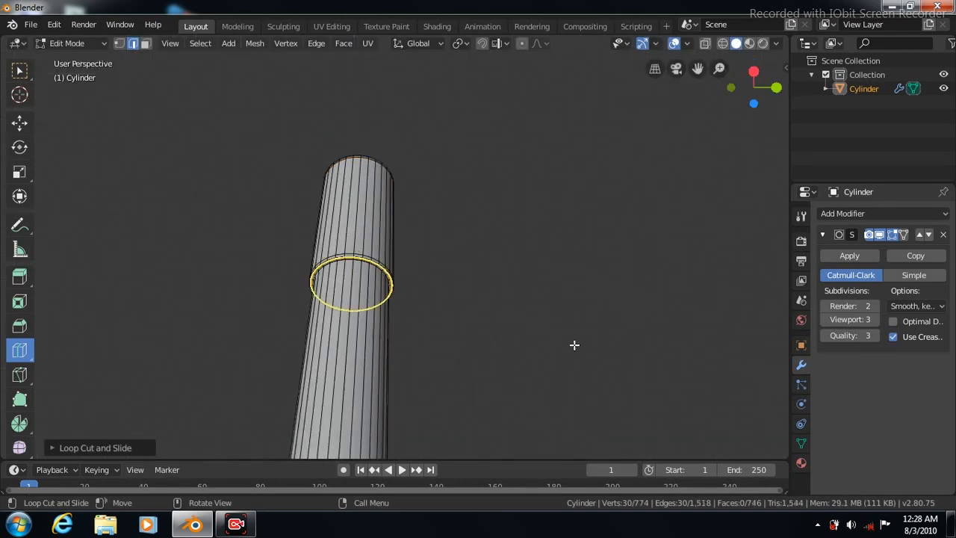
Cut a supporting edge loop around the collar's top ledge
key(KP_3)
key(KP_8)
key(KP_8)
key(KP_8)
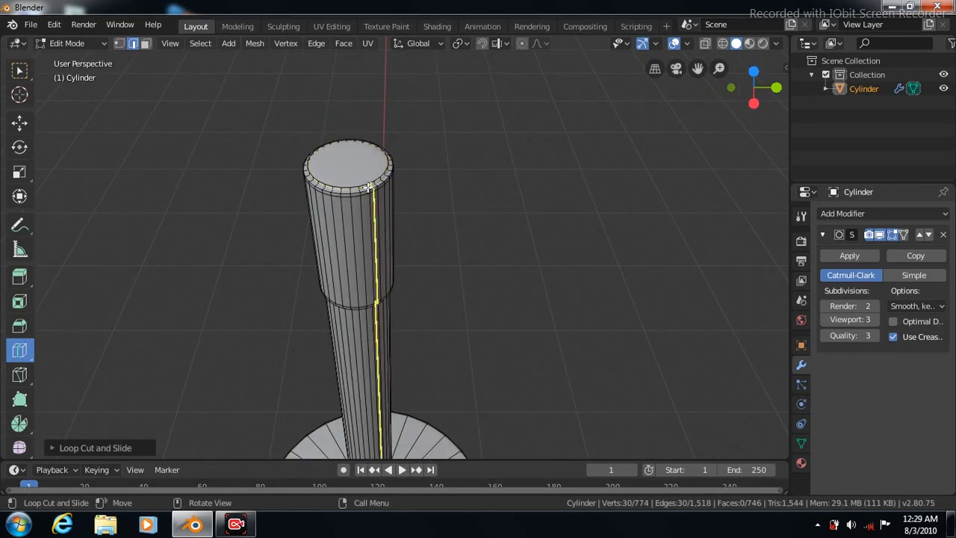
scroll(536, 227, up, 3)
click(359, 120)
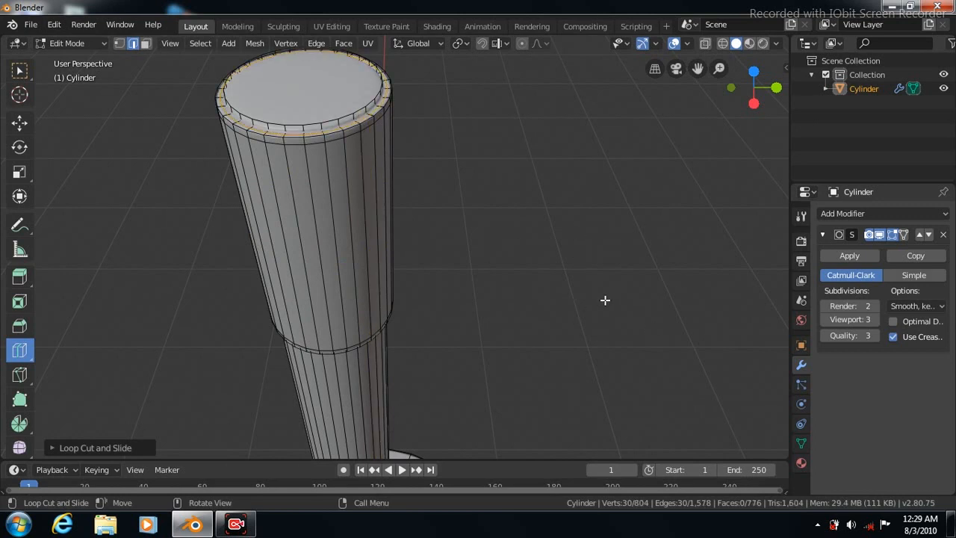
Select the pole's raised top face with X-ray on and lower it along Z to about the height of the collar's rim
key(KP_3)
click(704, 43)
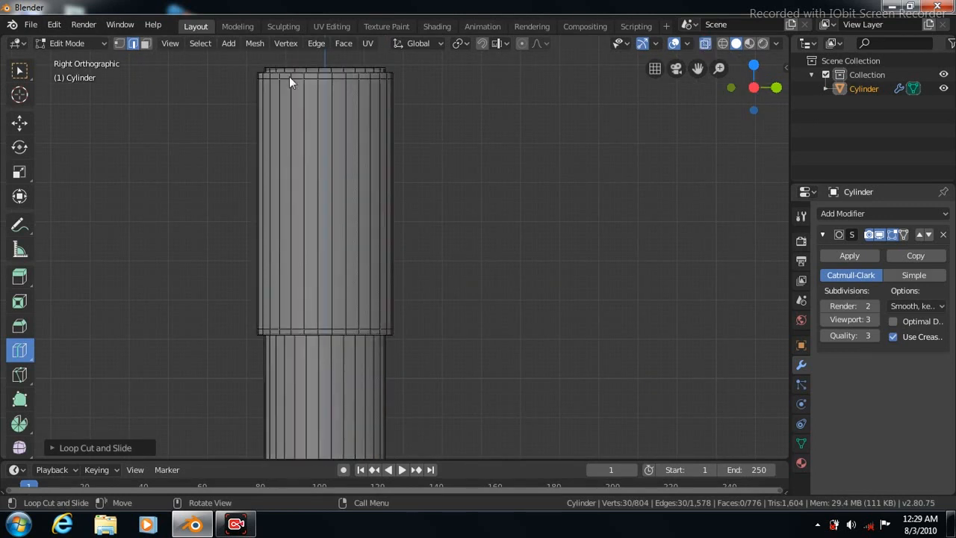
click(23, 70)
drag(258, 62, 409, 74)
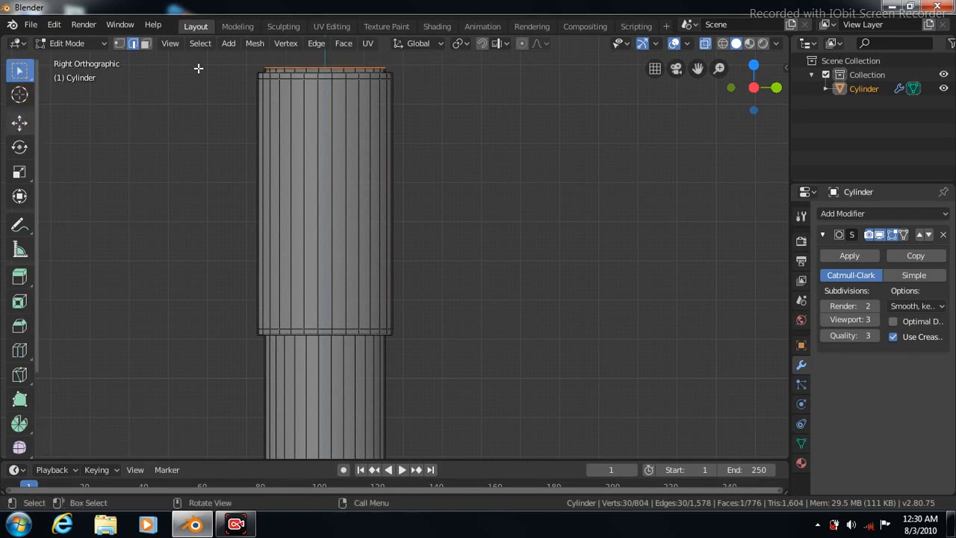
click(19, 123)
drag(697, 69, 699, 213)
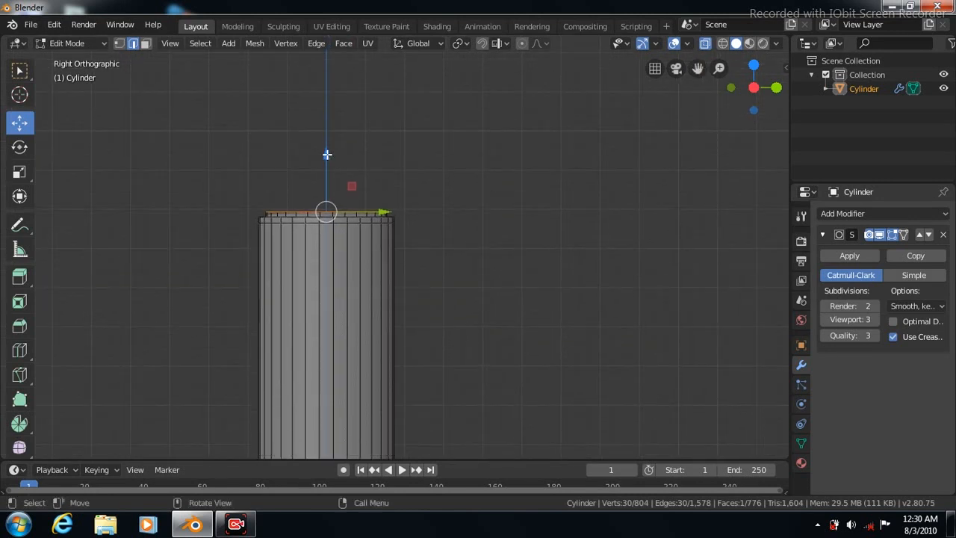
drag(327, 155, 324, 159)
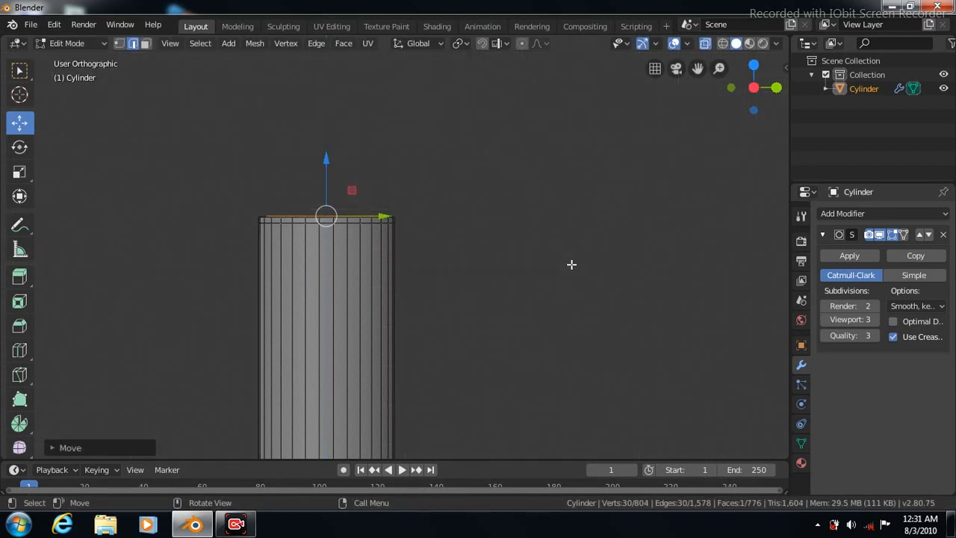
Inset the pole's top face by about 0.027
key(KP_7)
key(KP_Decimal)
click(343, 44)
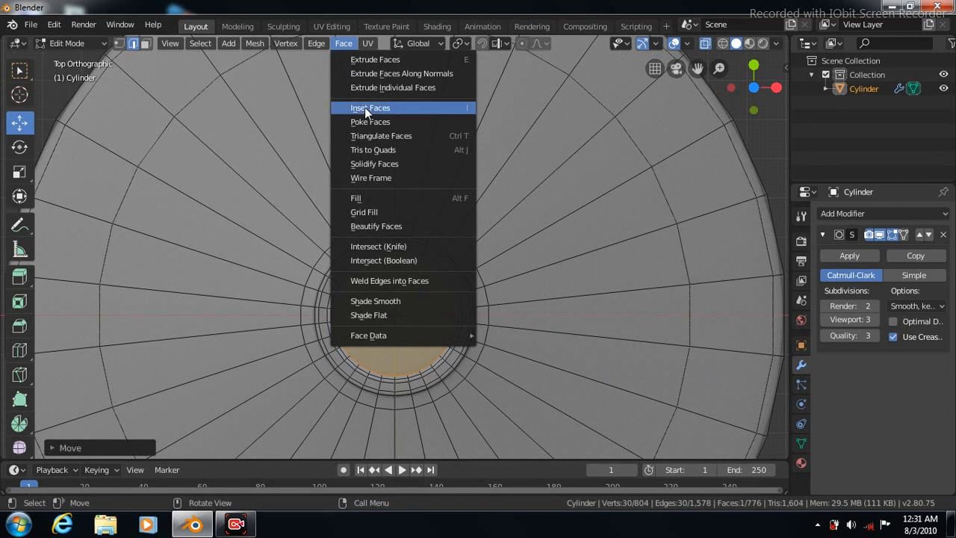
click(364, 107)
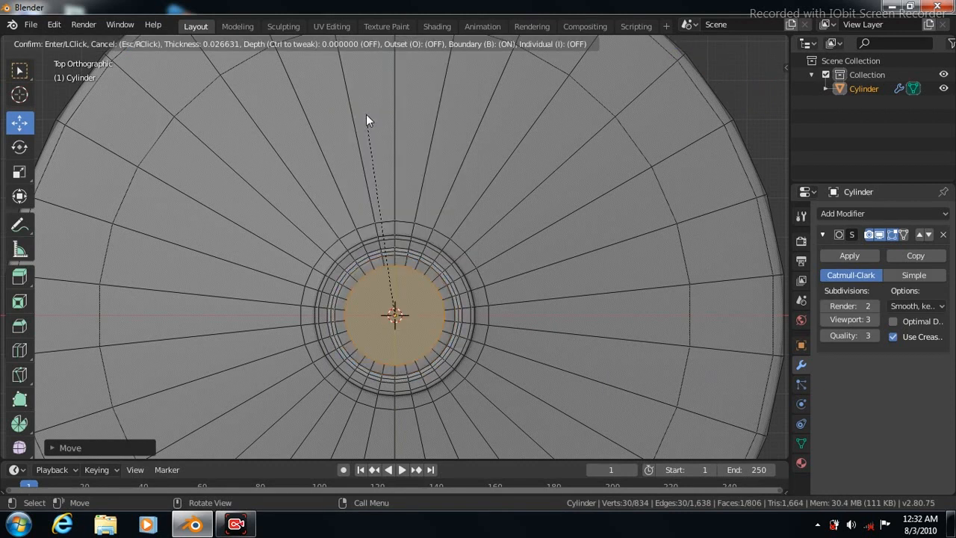
click(366, 120)
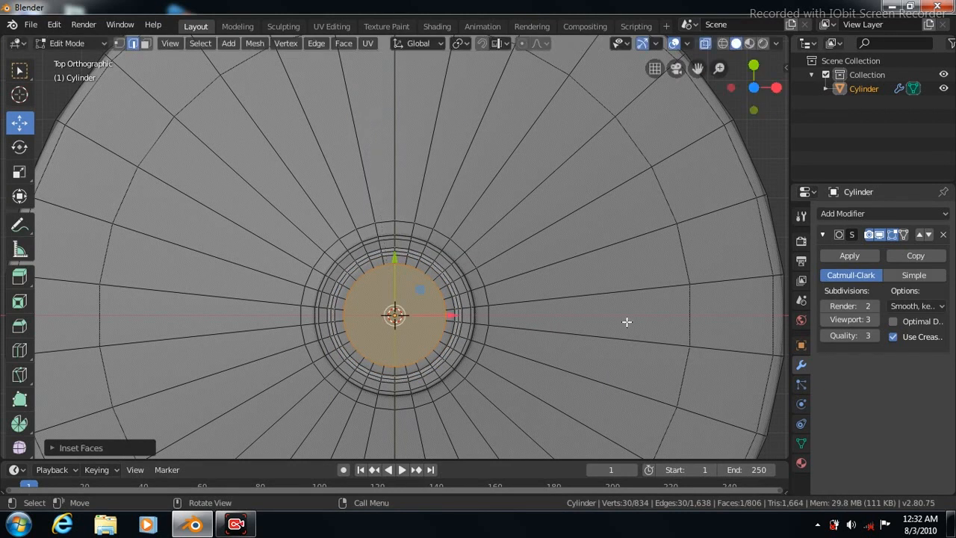
key(KP_3)
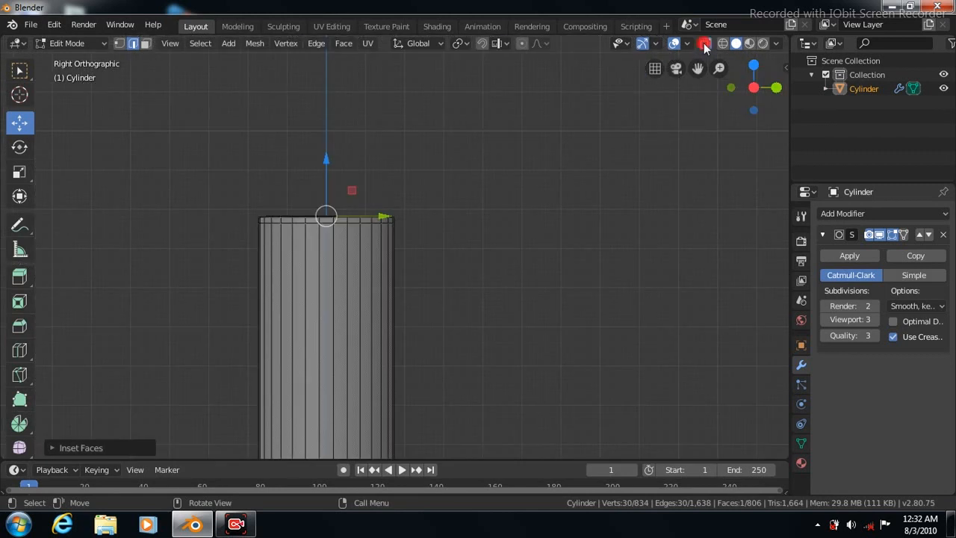
Turn X-ray off and extrude the pole's inset top face upward to form a narrower upper tube
click(703, 43)
click(344, 43)
click(366, 107)
click(366, 107)
scroll(461, 224, down, 6)
drag(375, 179, 375, 102)
Cut supporting edge loops on the narrower tube near its lower end and near its top
click(19, 350)
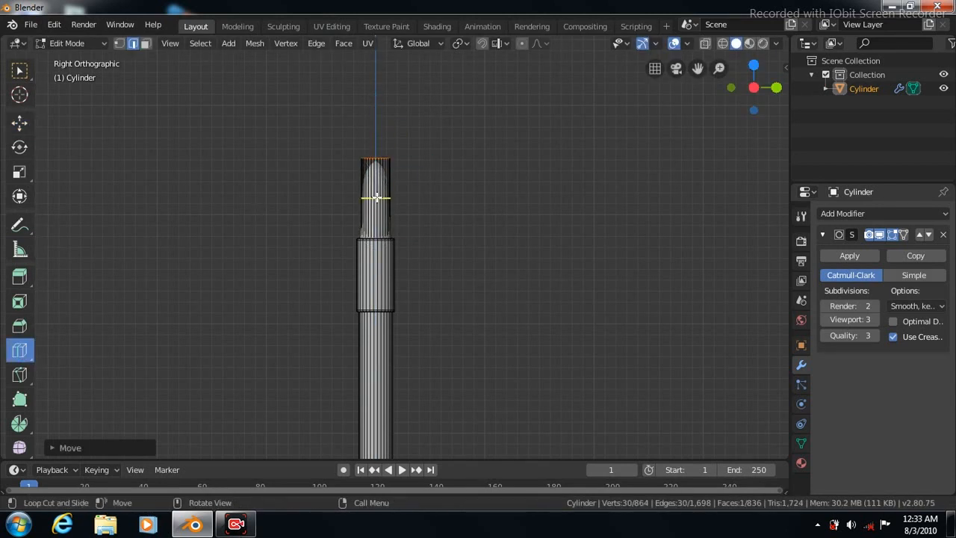
drag(377, 198, 408, 280)
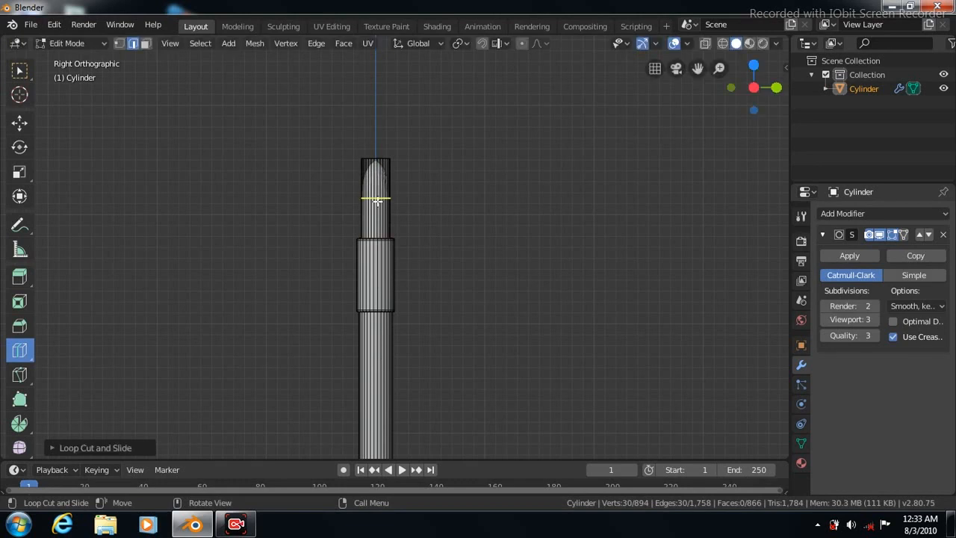
drag(376, 179, 377, 161)
Cut two supporting edge loops on the collar's top ledge, one beside the tube and one nearer the rim
scroll(515, 288, up, 5)
mouse_move(533, 273)
middle_down()
mouse_move(542, 276)
mouse_move(533, 276)
middle_up()
key(Tab)
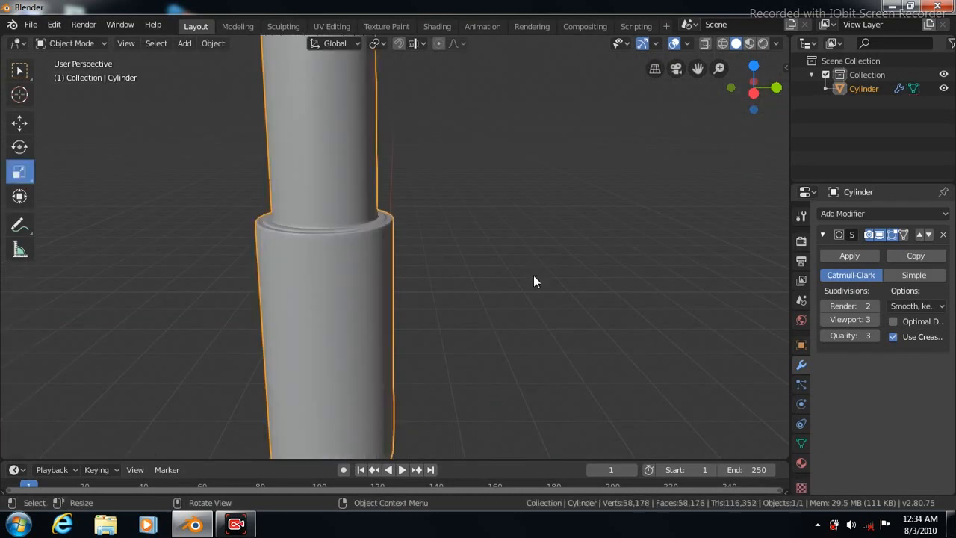
key(Tab)
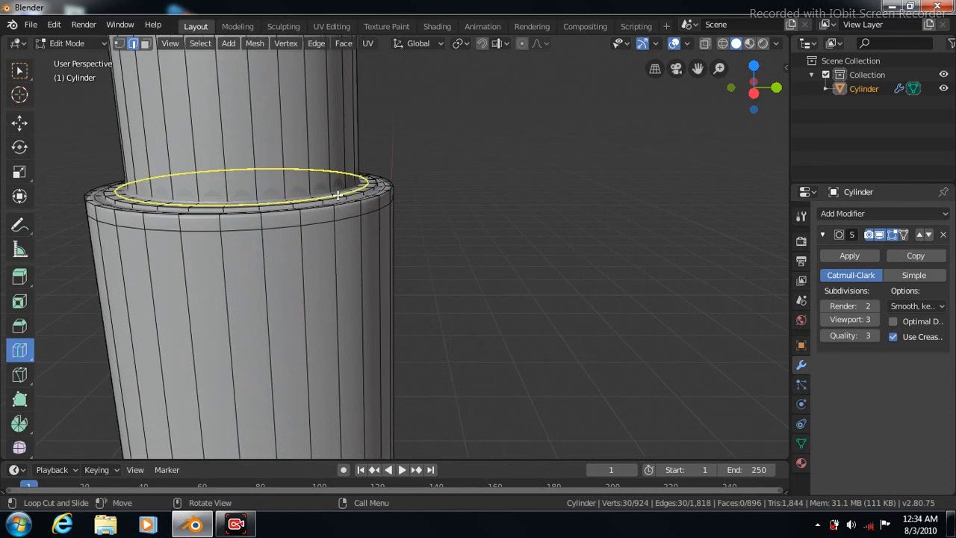
drag(326, 166, 308, 146)
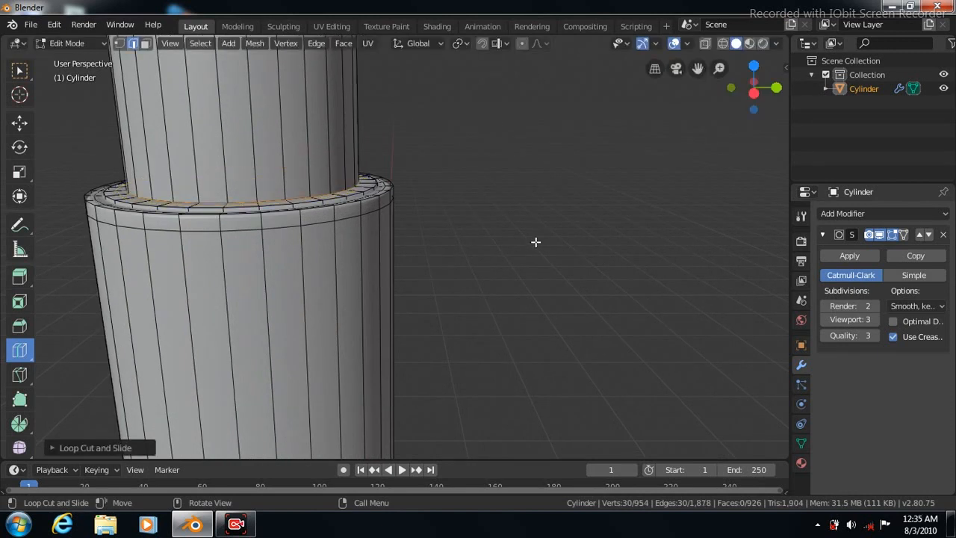
click(347, 200)
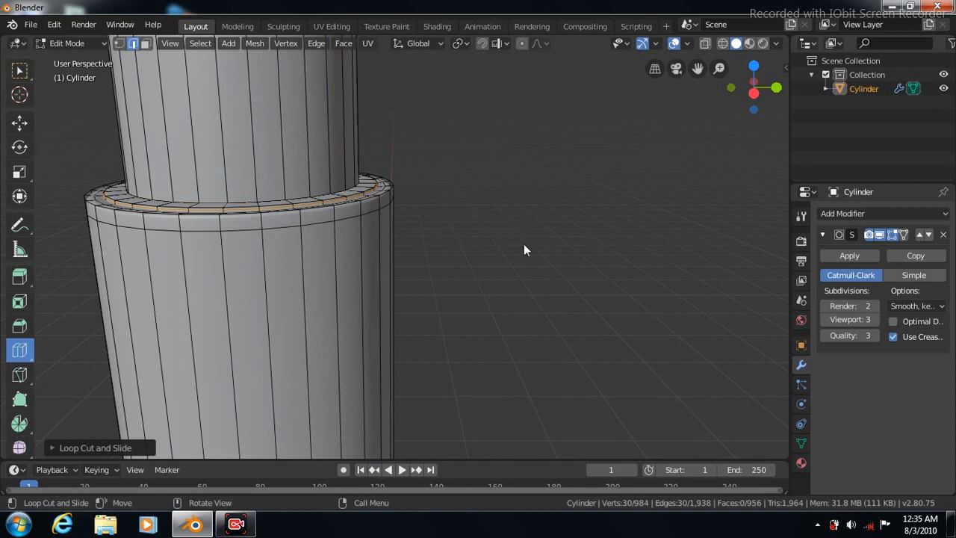
Return to Object Mode and show the whole fan stand at an angle with X-ray off
key(Tab)
scroll(567, 242, down, 5)
scroll(568, 242, down, 8)
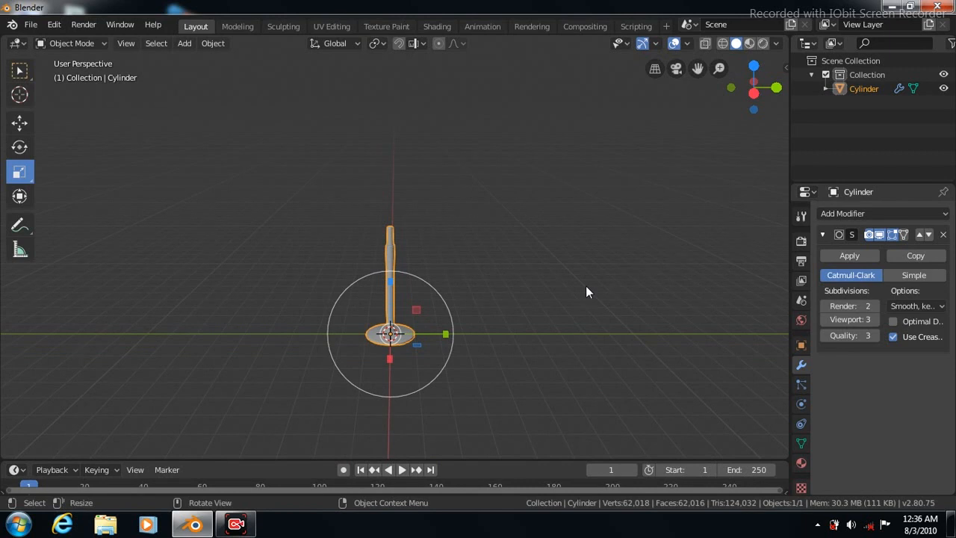
key(KP_3)
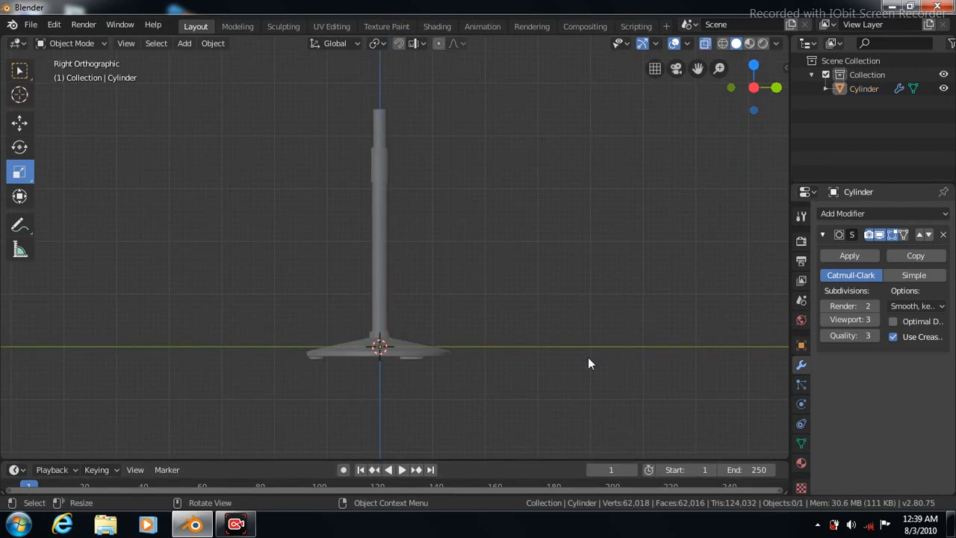
key(KP_8)
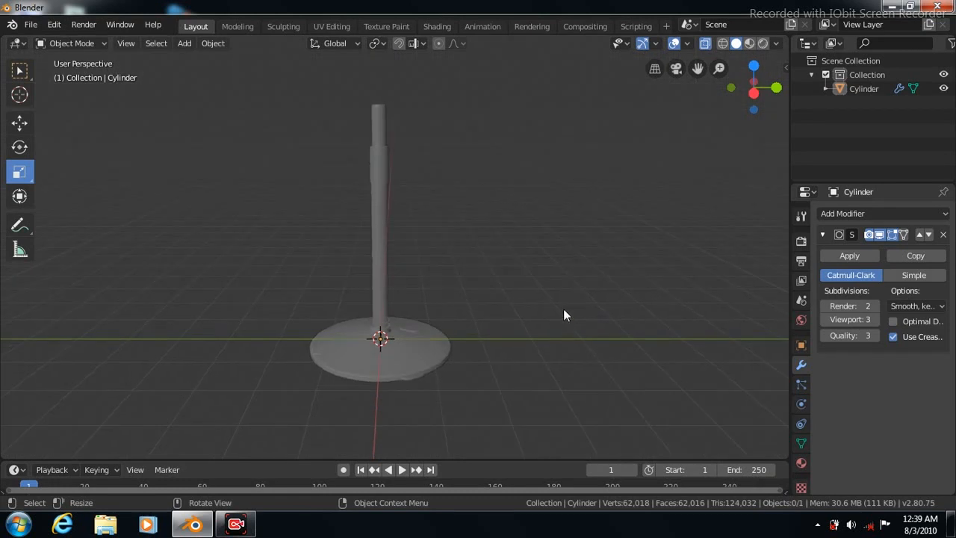
click(705, 43)
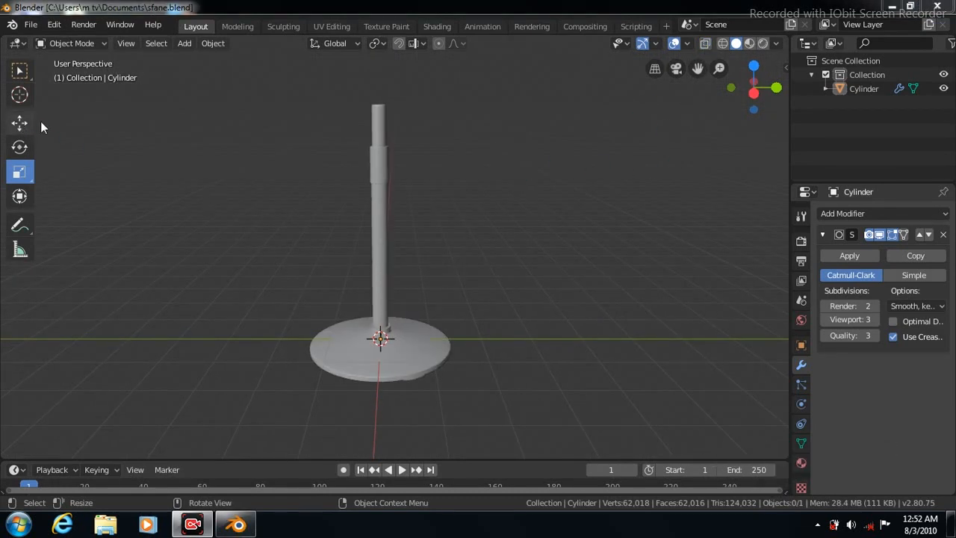
Move the fan stand along the Y axis, well clear of the world origin
click(380, 212)
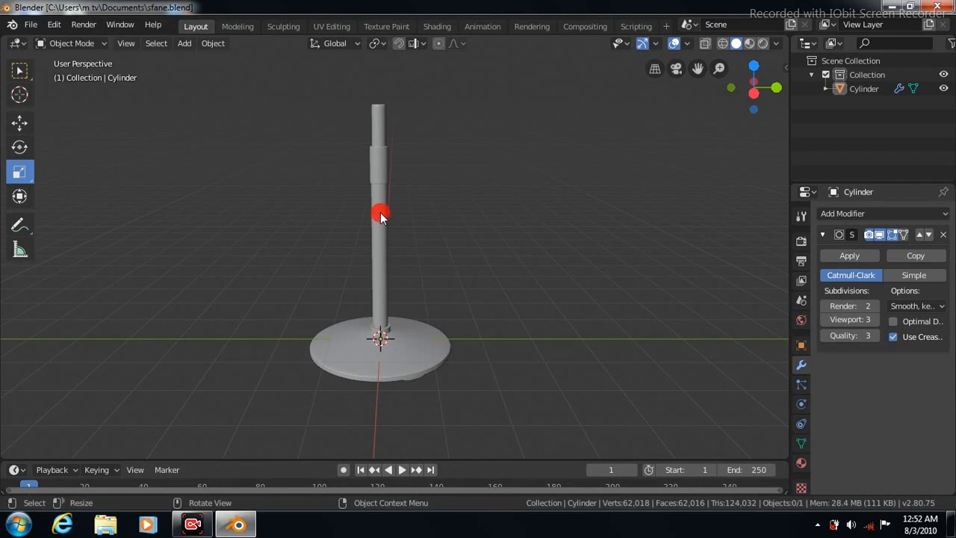
click(20, 124)
drag(436, 336, 586, 366)
Add a new cylinder with 12 vertices at the world origin
key(KP_3)
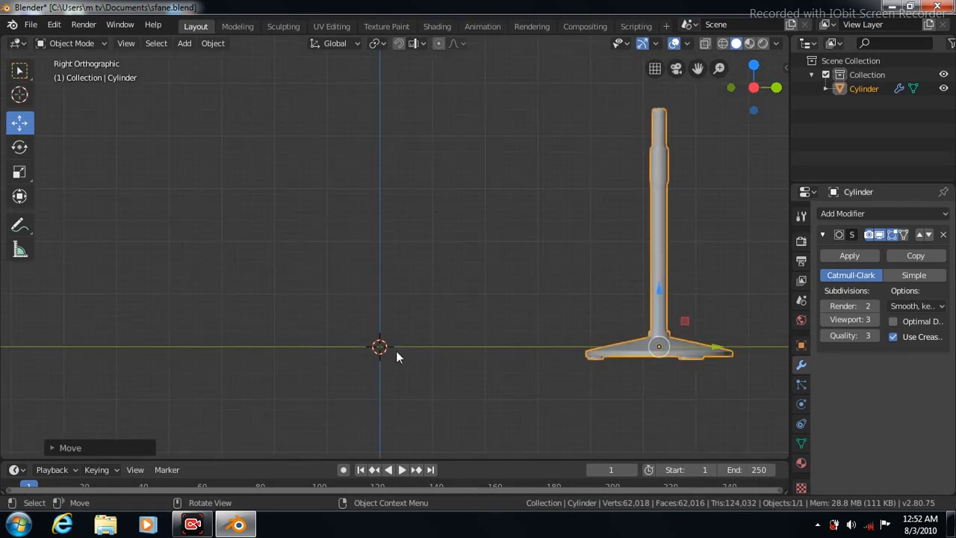
click(184, 43)
mouse_move(200, 61)
click(315, 128)
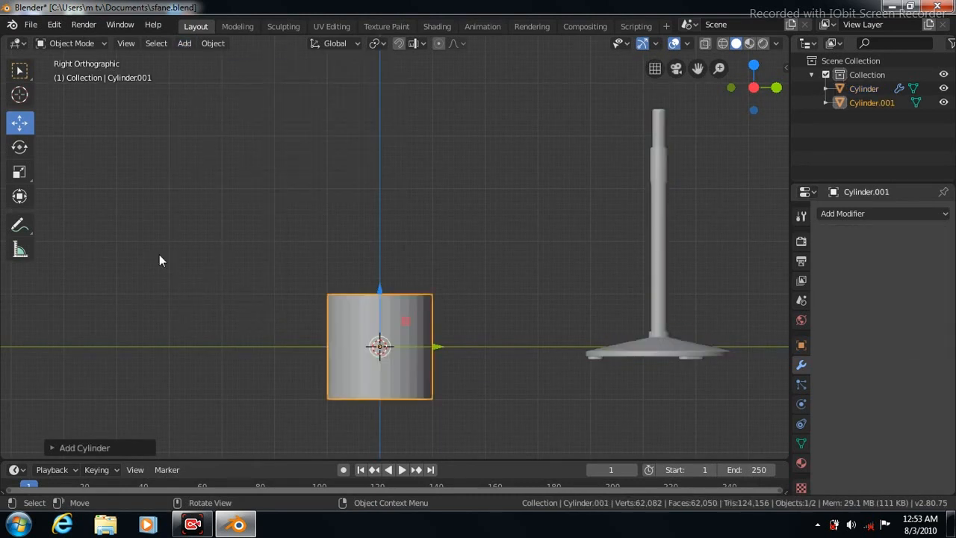
click(52, 447)
click(187, 279)
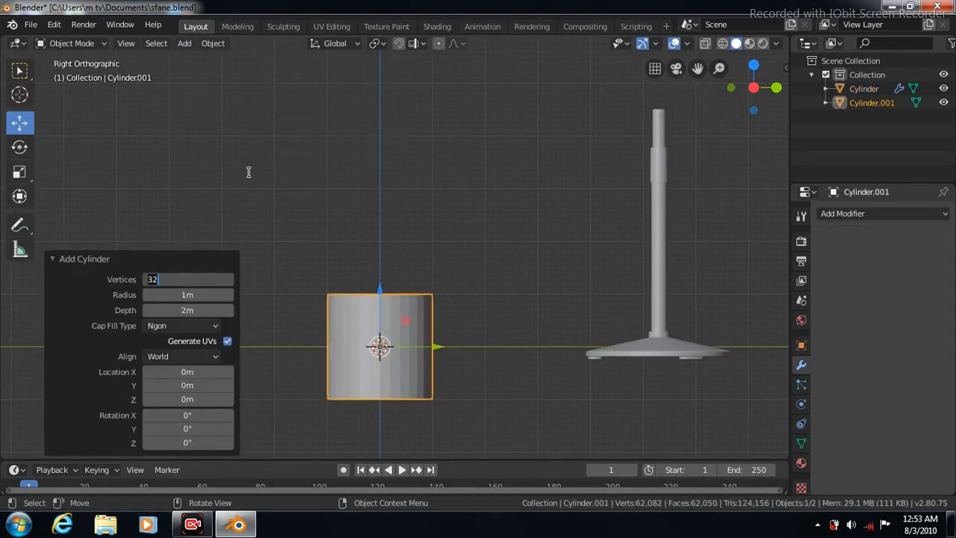
key(Return)
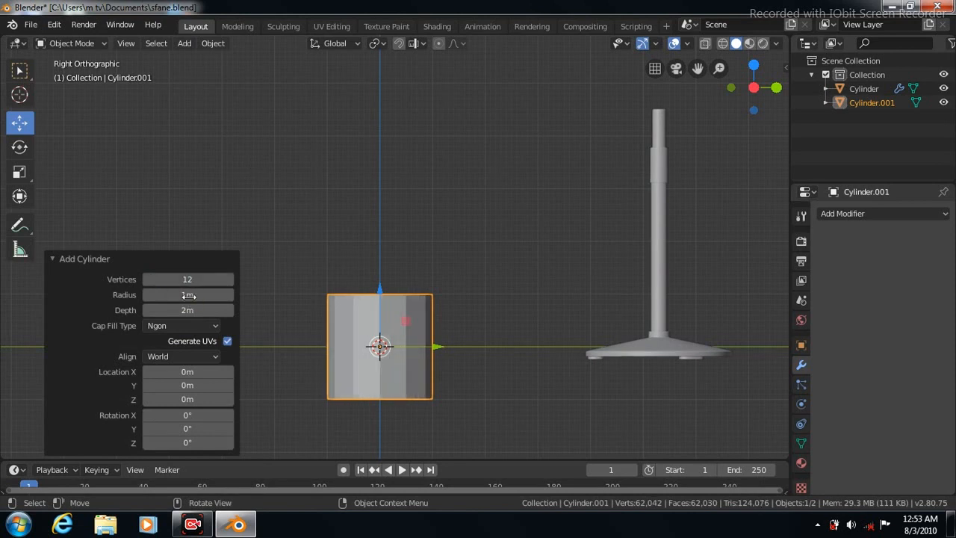
click(51, 257)
Flatten the new cylinder along Z to roughly a quarter of its height
drag(699, 71, 500, 252)
scroll(500, 251, up, 3)
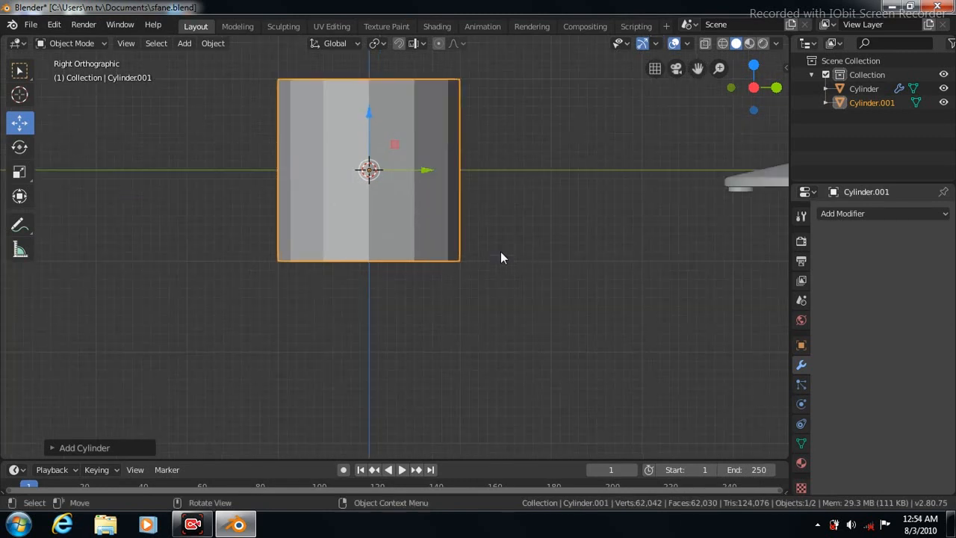
click(20, 171)
drag(368, 114, 368, 158)
drag(697, 68, 717, 128)
scroll(561, 233, up, 4)
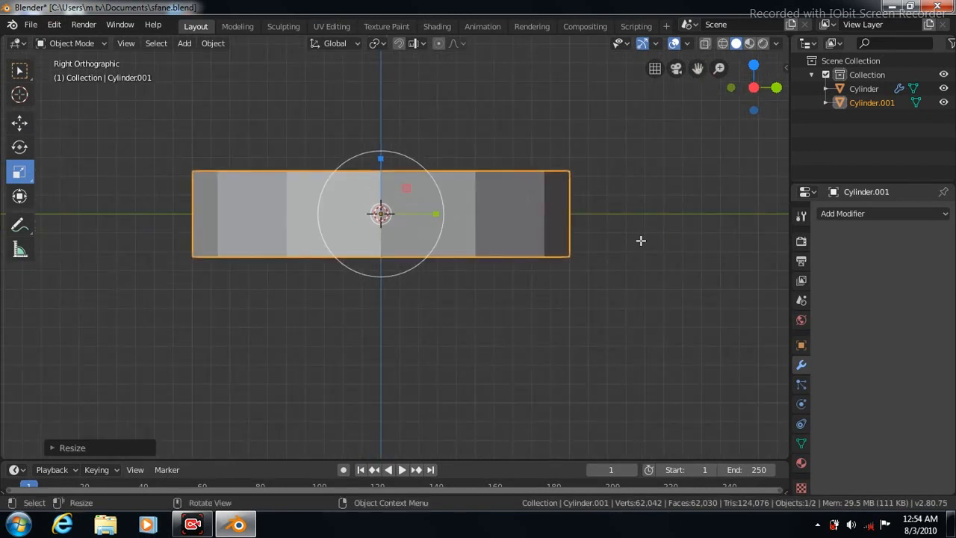
Select every other side face of the flat cylinder in Edit Mode, using X-ray box selection and Checker Deselect
key(Tab)
click(146, 45)
key(w)
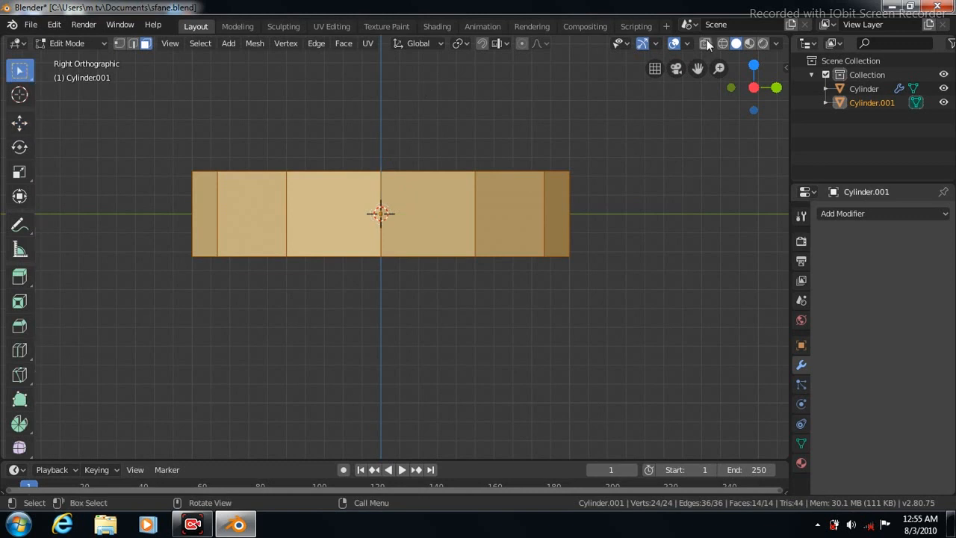
click(706, 42)
drag(167, 199, 625, 220)
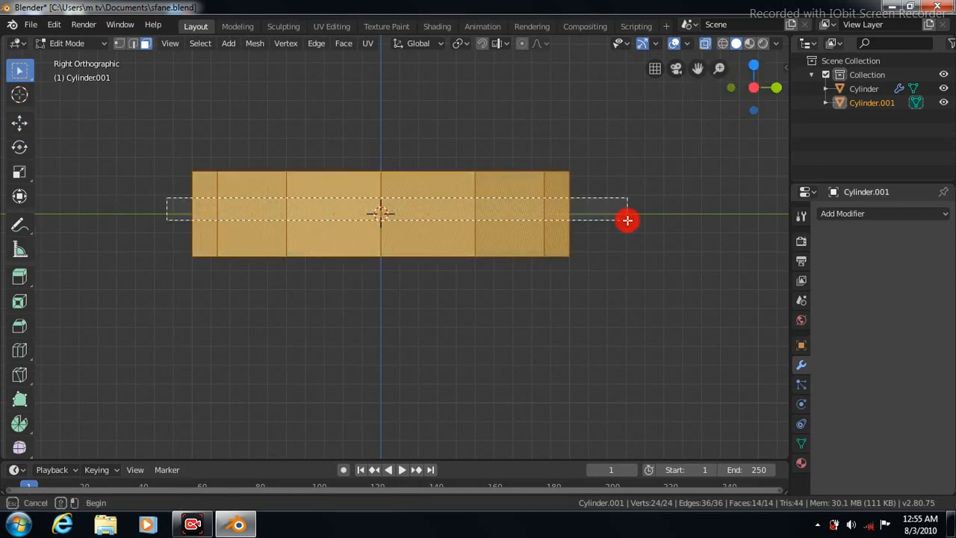
click(198, 43)
click(222, 155)
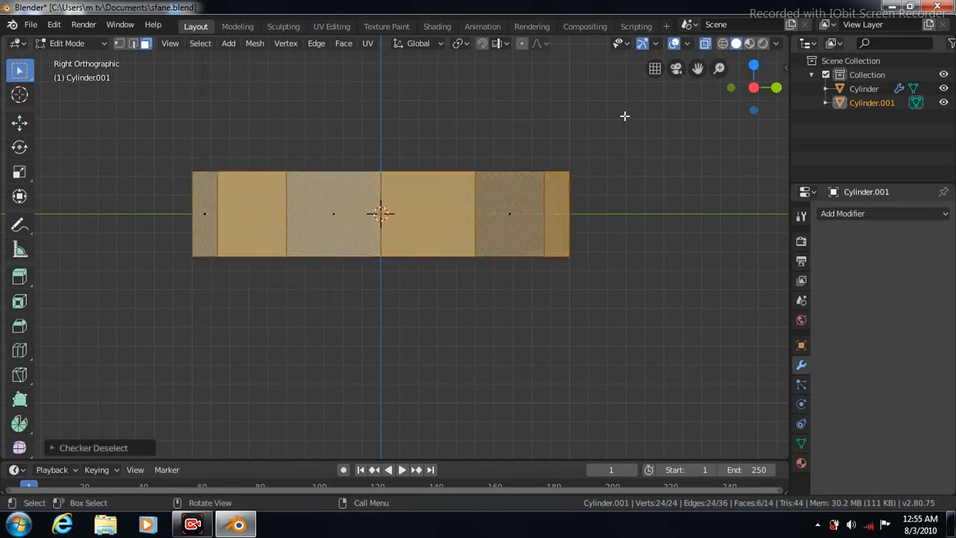
click(704, 43)
Extrude the six selected side faces and scale them outward from the shared centre, with the pivot at Bounding Box Center
key(KP_7)
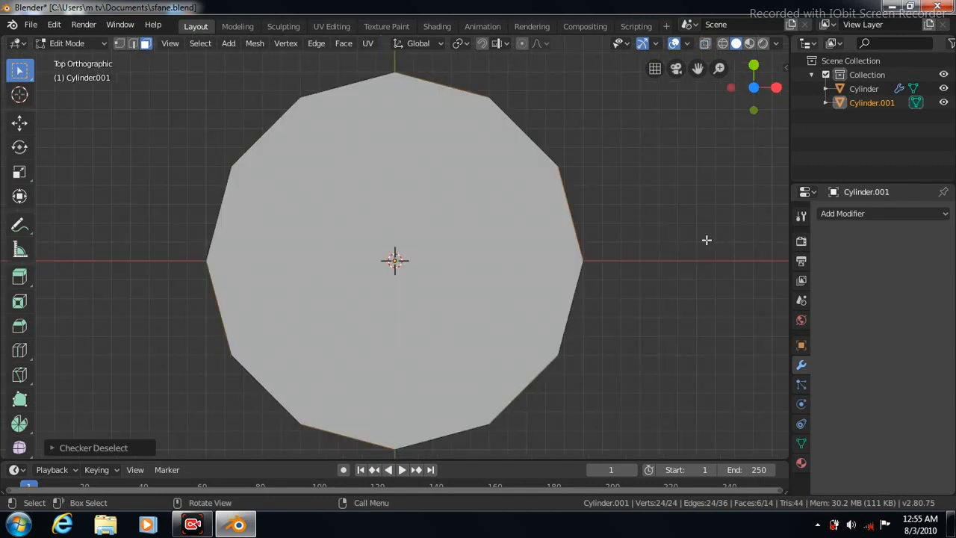
click(457, 44)
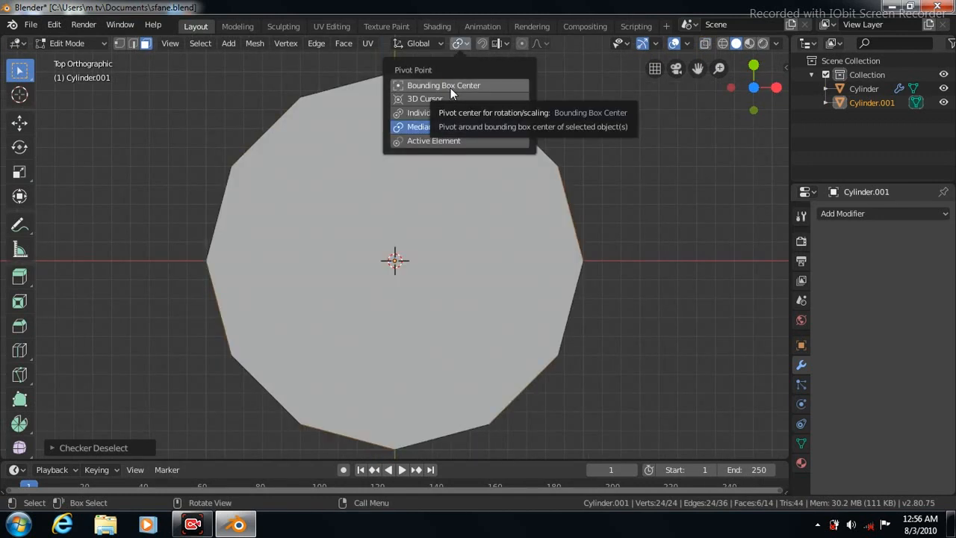
click(426, 85)
click(20, 172)
click(343, 43)
click(365, 110)
click(651, 312)
drag(630, 345, 693, 358)
Taper the six protrusions by shrinking each outer face about its own centre, and scale those faces along Z by about 1.35
click(464, 44)
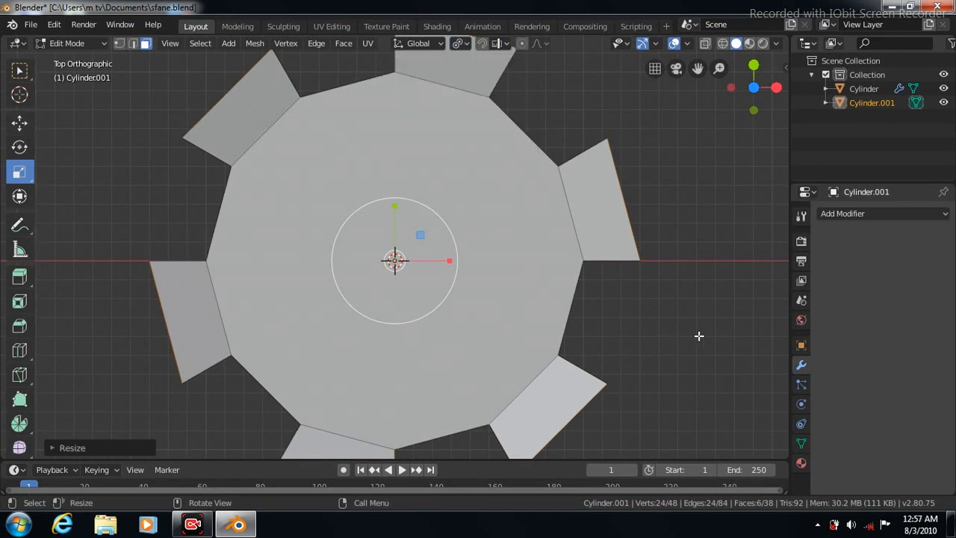
key(s)
click(562, 299)
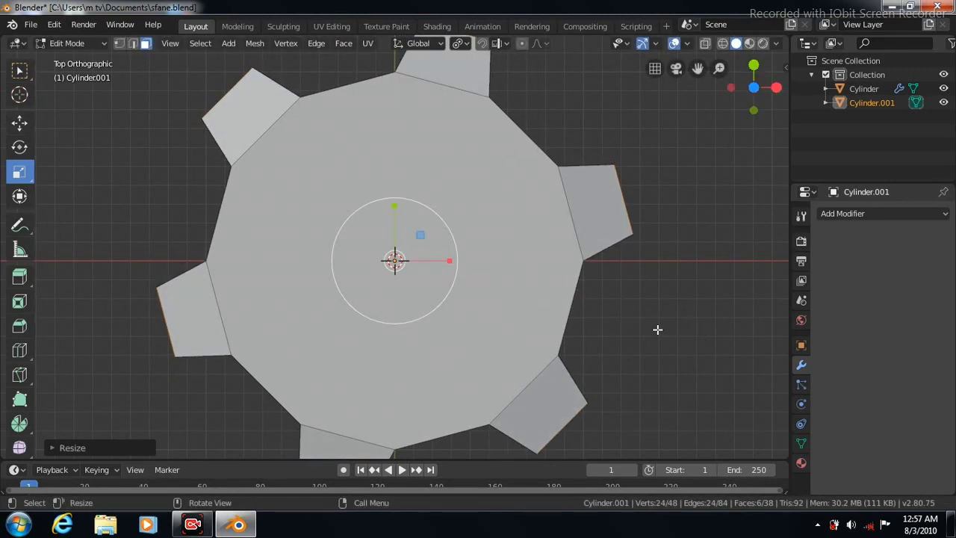
key(KP_3)
key(s)
key(z)
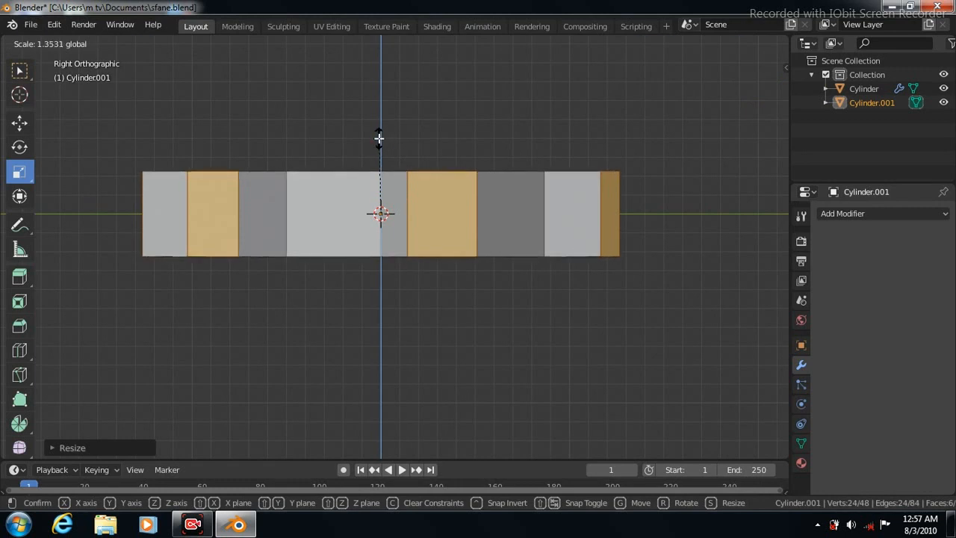
click(379, 138)
Select the six recessed side faces between the protrusions all around the disc
middle_drag(500, 389, 521, 401)
key(w)
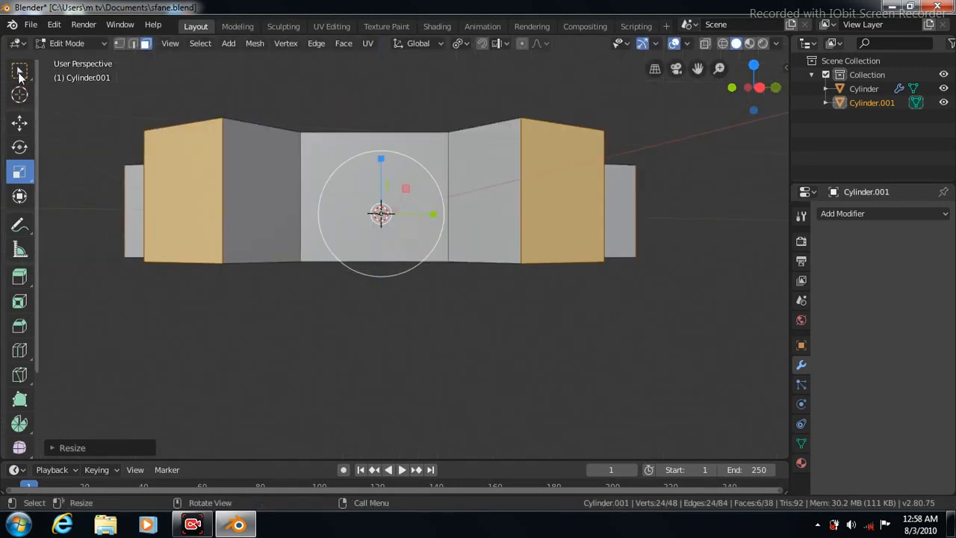
click(363, 181)
middle_drag(365, 321, 533, 200)
shift+click(533, 200)
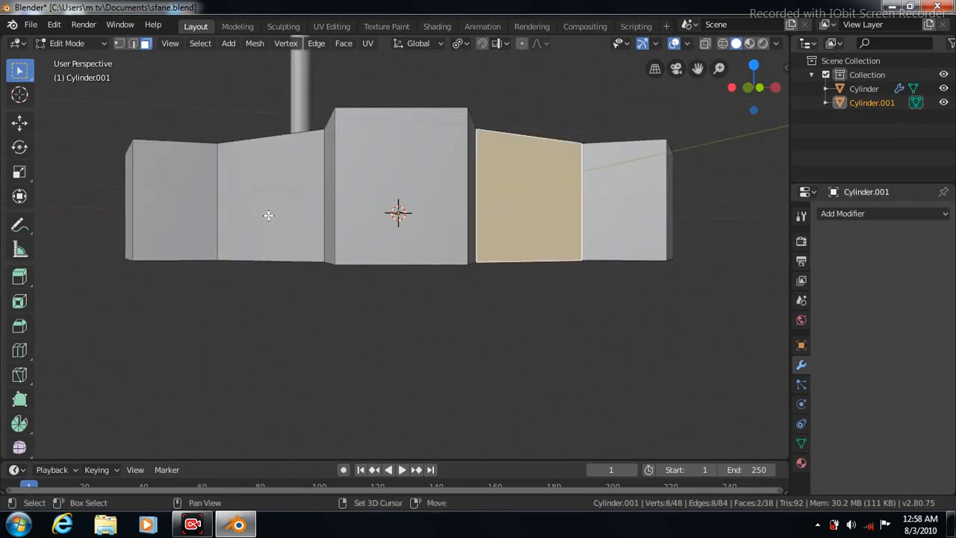
shift+click(267, 216)
middle_drag(461, 351, 461, 350)
shift+click(523, 206)
shift+click(294, 216)
middle_drag(292, 218, 294, 216)
shift+click(501, 200)
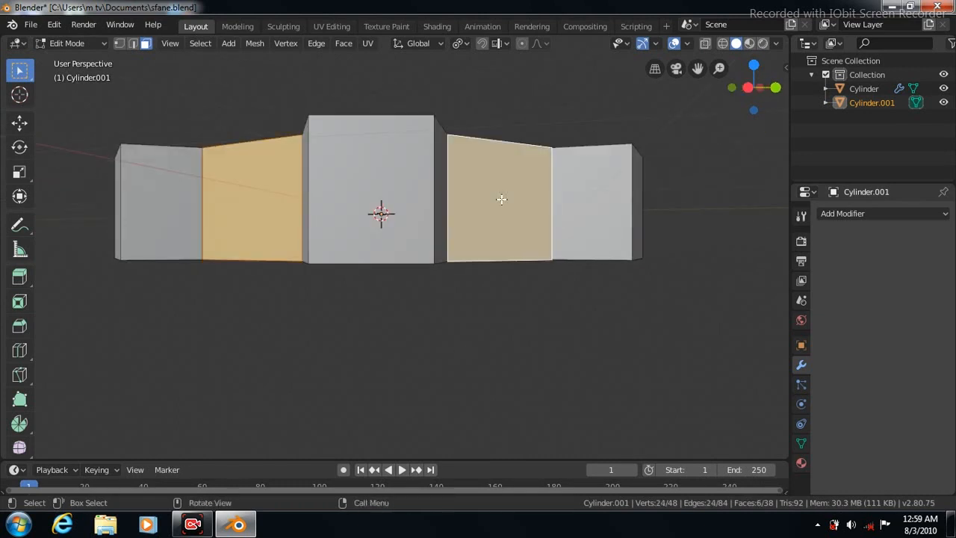
Narrow the six recessed faces about their own centres and scale them along Z back to the disc's full height
key(KP_7)
key(shift+space)
key(s)
key(s)
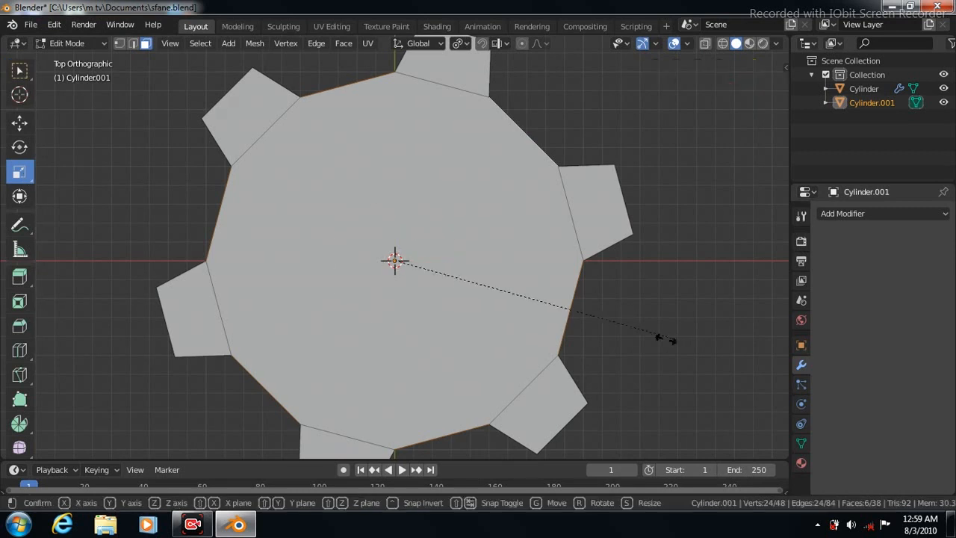
click(591, 309)
key(s)
click(625, 348)
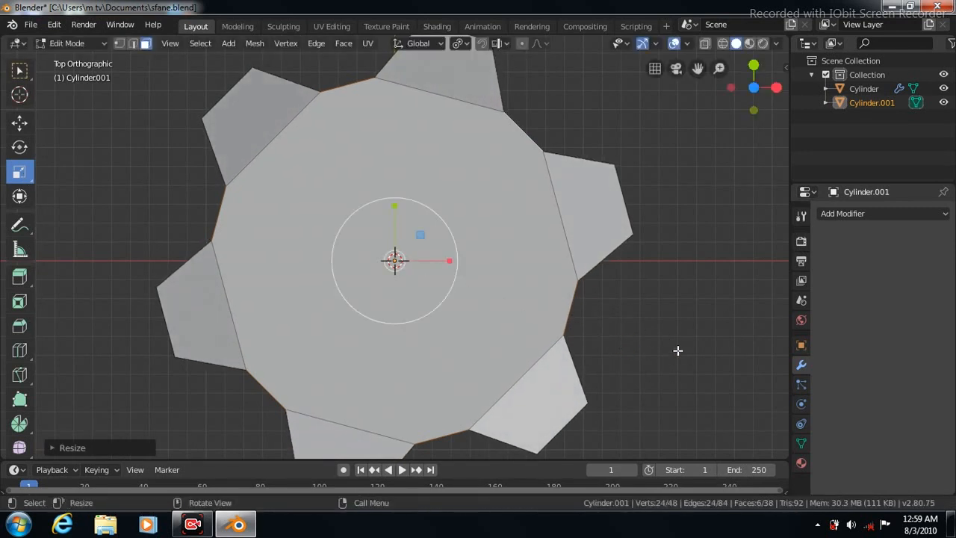
key(KP_3)
drag(380, 155, 380, 118)
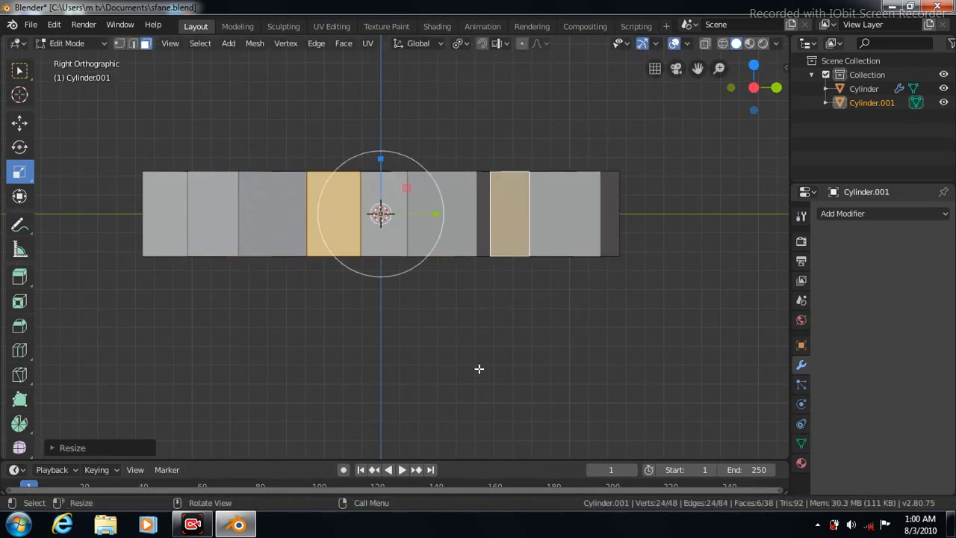
Add a Subdivision Surface modifier to the six-lobed disc with viewport subdivisions set to 3
click(936, 218)
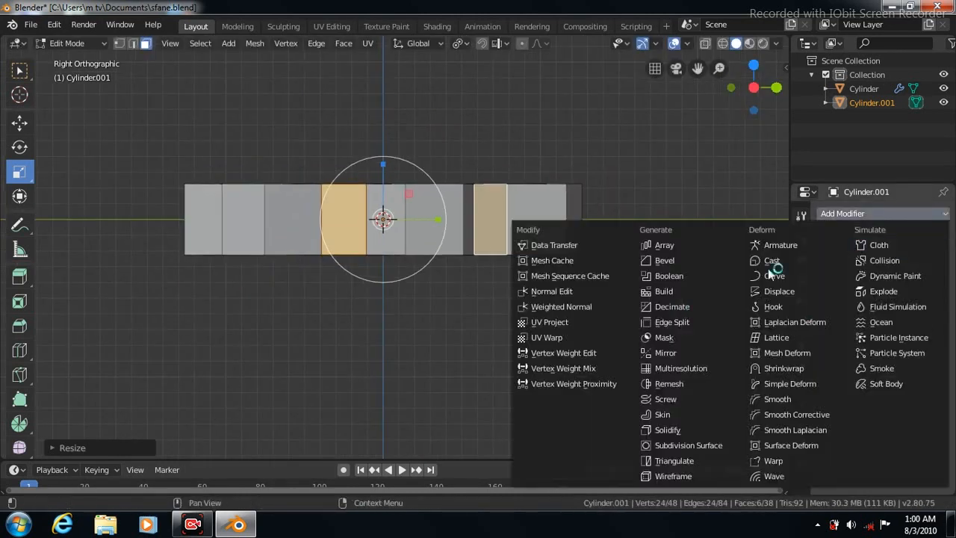
click(677, 443)
click(872, 319)
click(872, 319)
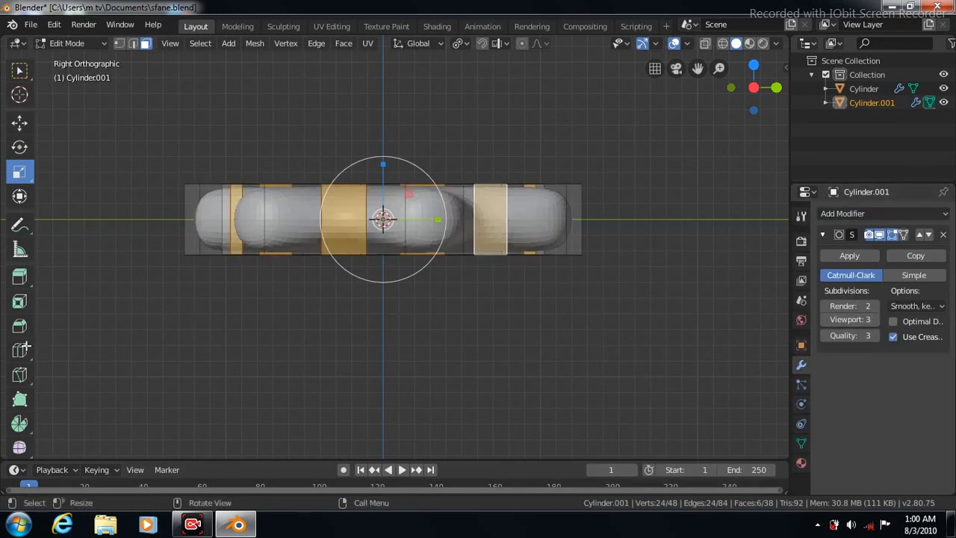
Cut supporting edge loops around the disc's sides near its upper and lower edges, and return to Object Mode
click(20, 351)
drag(463, 218, 463, 255)
key(KP_7)
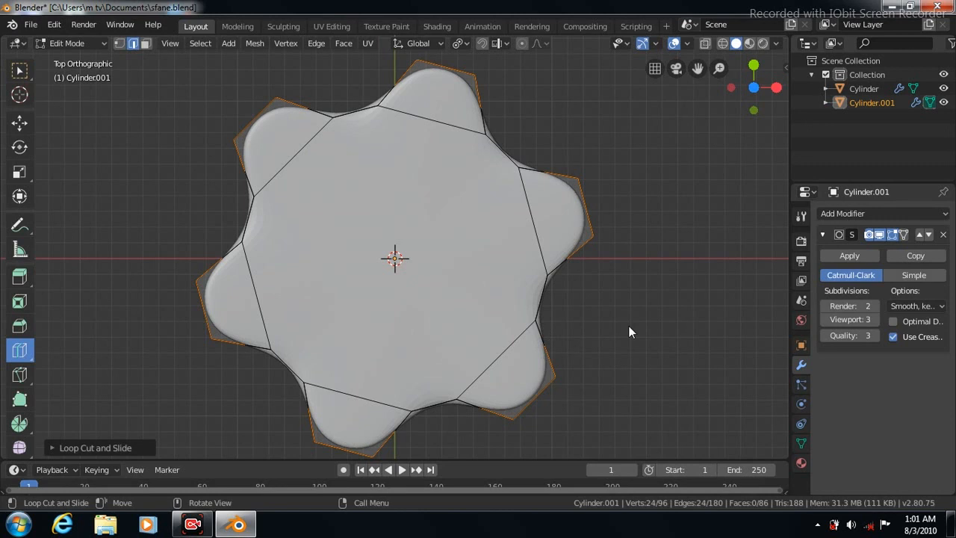
key(Tab)
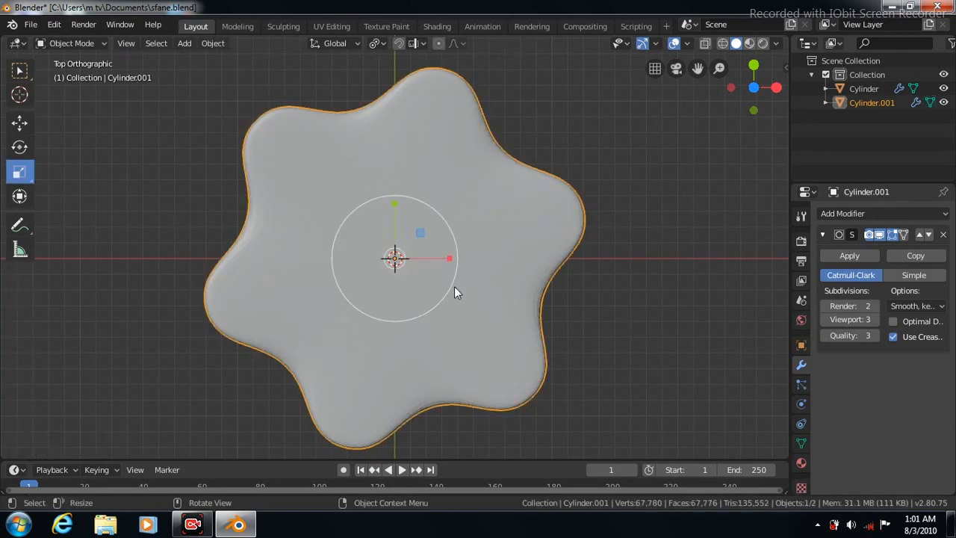
Enable Auto Smooth on the six-lobed disc, and inset its top face down to a small central hexagon
click(800, 443)
click(840, 470)
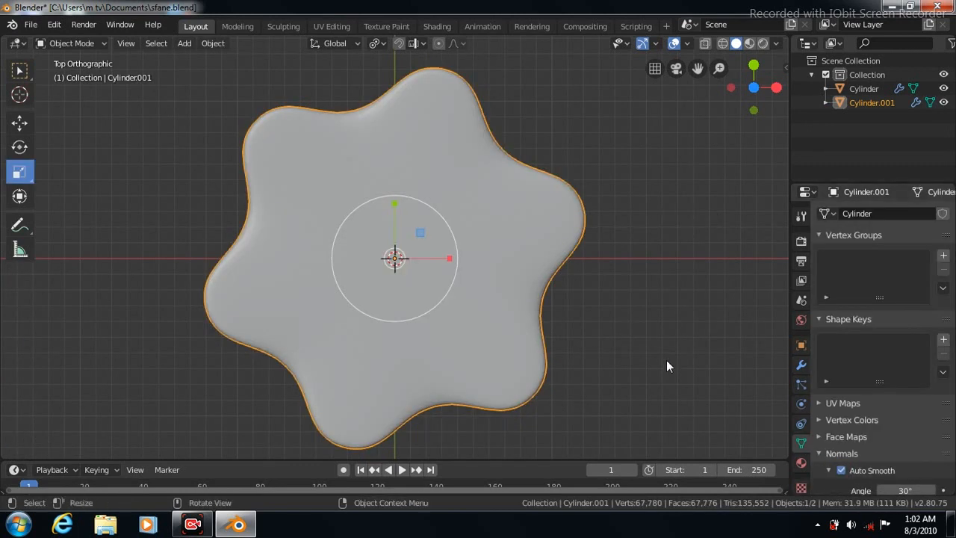
key(Tab)
click(20, 121)
click(146, 42)
key(w)
click(380, 261)
click(343, 44)
click(356, 110)
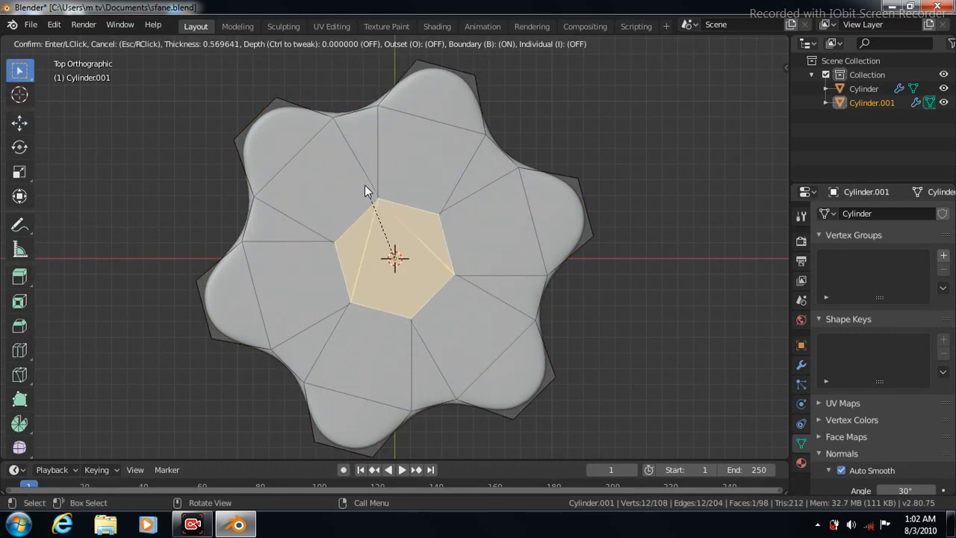
click(364, 178)
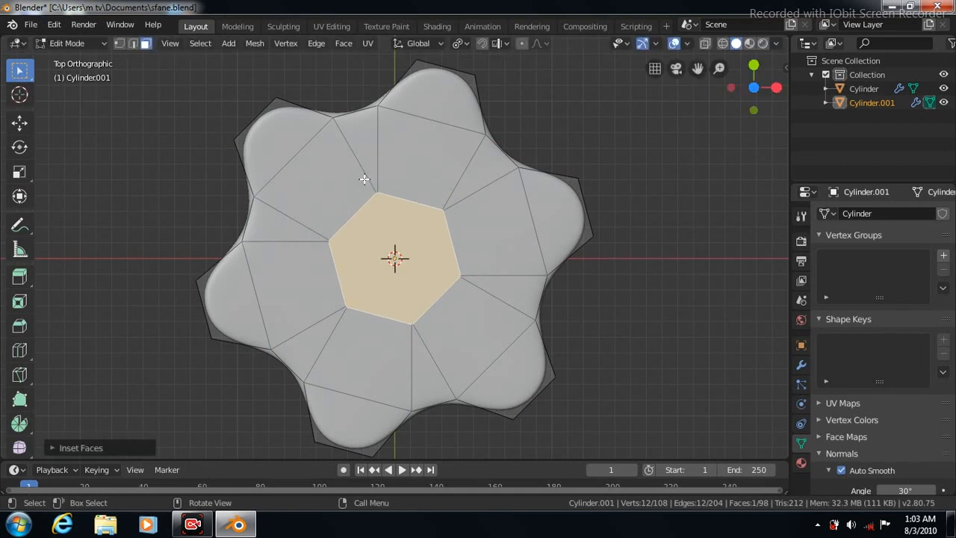
Inset the central hexagonal face once more without thickness and raise it along Z into a low boss
click(342, 43)
click(376, 108)
click(377, 110)
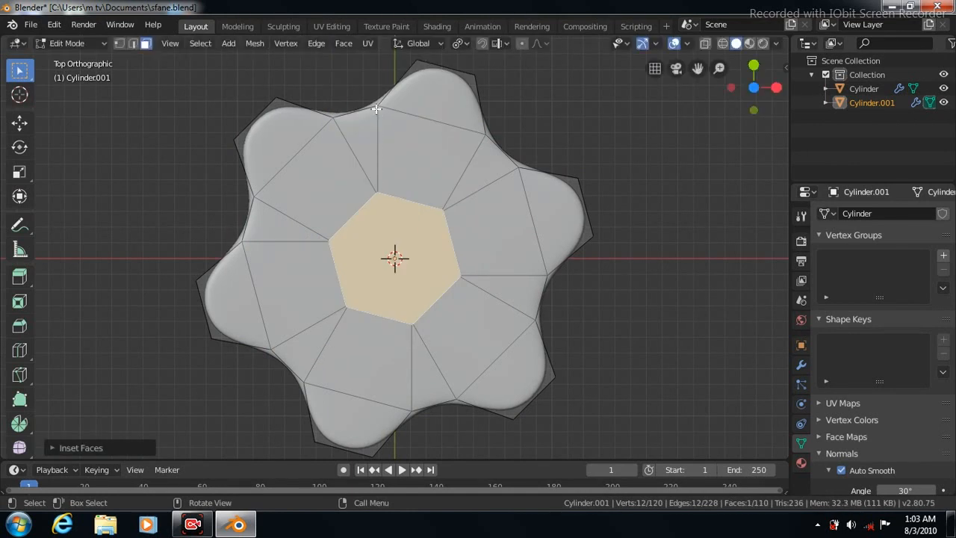
key(KP_3)
click(20, 129)
drag(380, 113, 382, 93)
middle_drag(610, 161, 609, 217)
Cut supporting edge loops around the base and sides of the hexagonal boss, and return to Object Mode
click(20, 350)
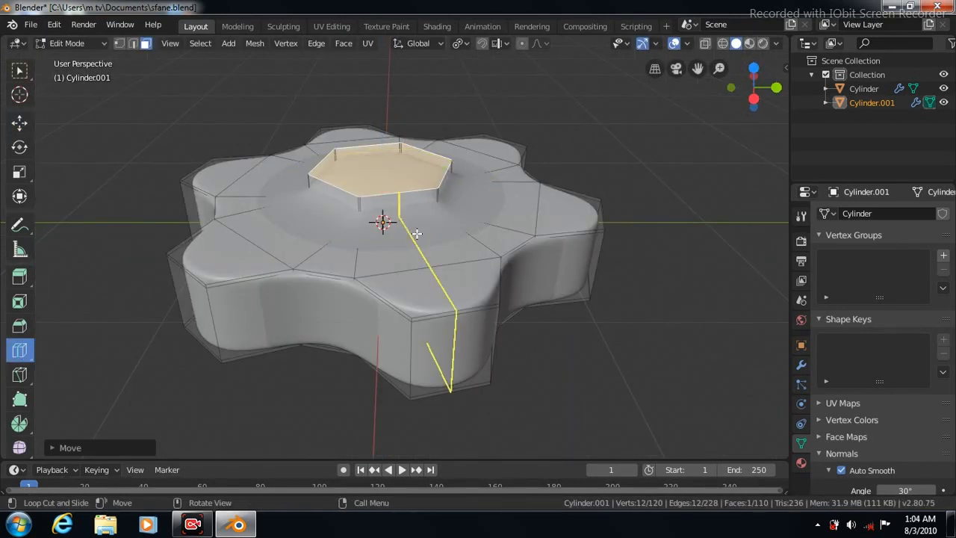
mouse_move(451, 218)
mouse_down()
mouse_move(437, 190)
mouse_move(439, 204)
mouse_up()
key(Tab)
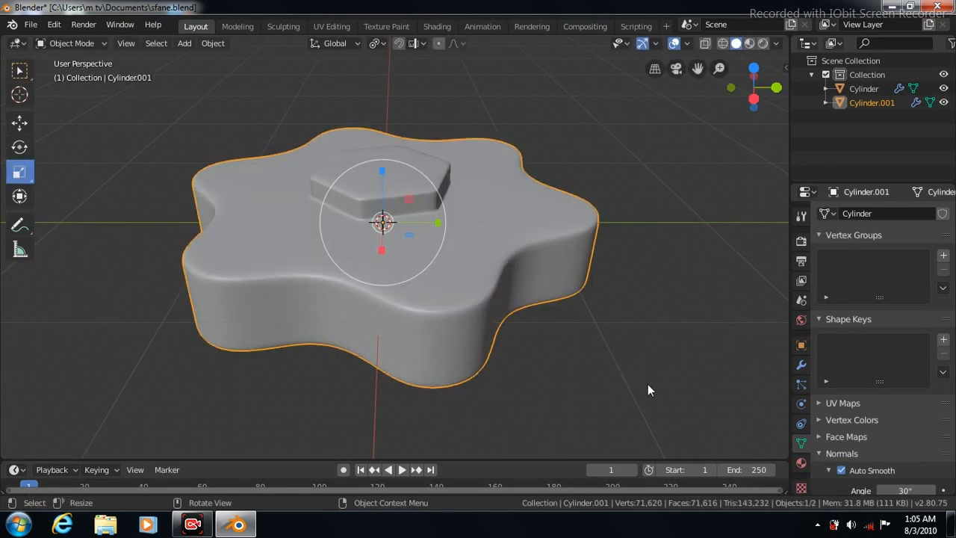
Inset the top face of the hexagonal boss to sharpen its rim, and return to Object Mode
key(Tab)
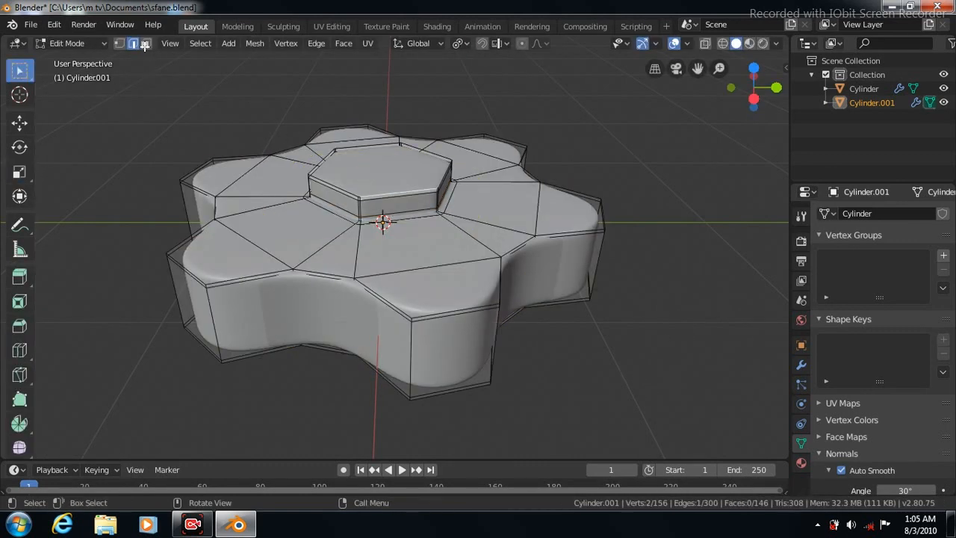
click(145, 42)
click(375, 168)
click(343, 43)
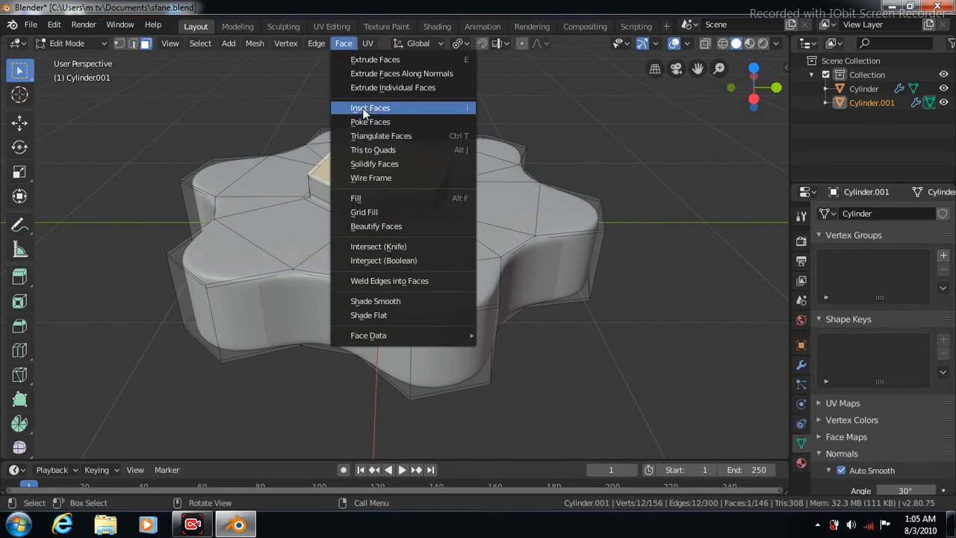
click(363, 108)
key(Tab)
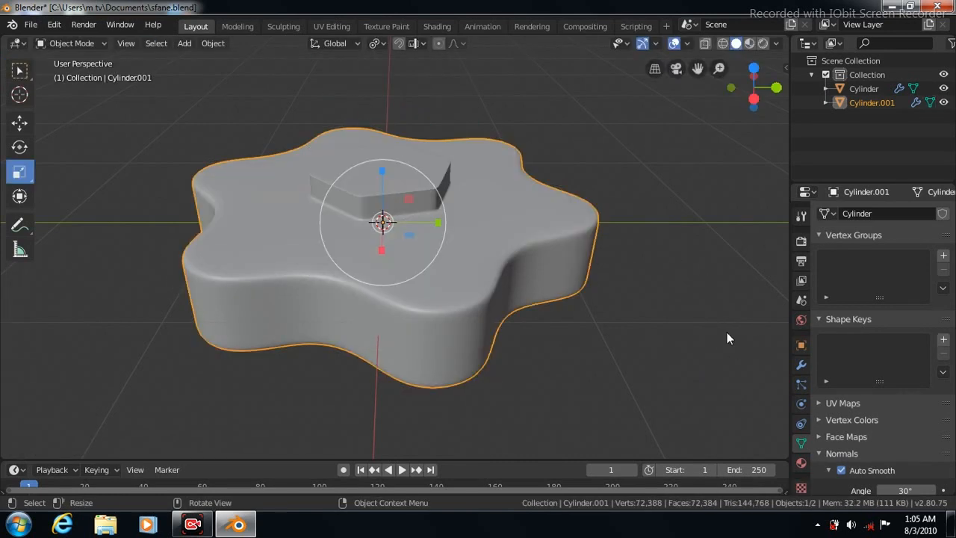
Add a new cylinder at the disc's centre and scale it down uniformly into a slim shaft narrower than the boss
key(KP_5)
key(KP_3)
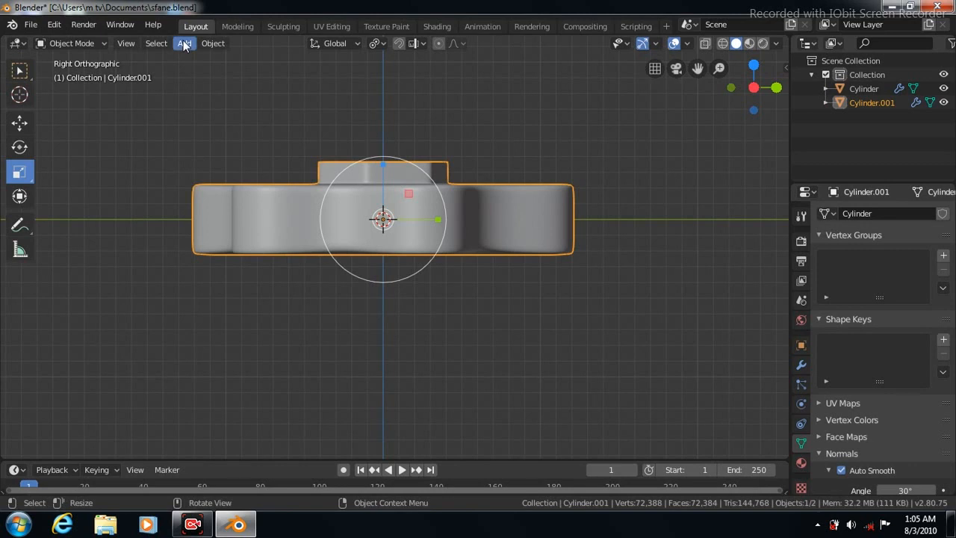
click(184, 43)
mouse_move(269, 58)
click(316, 128)
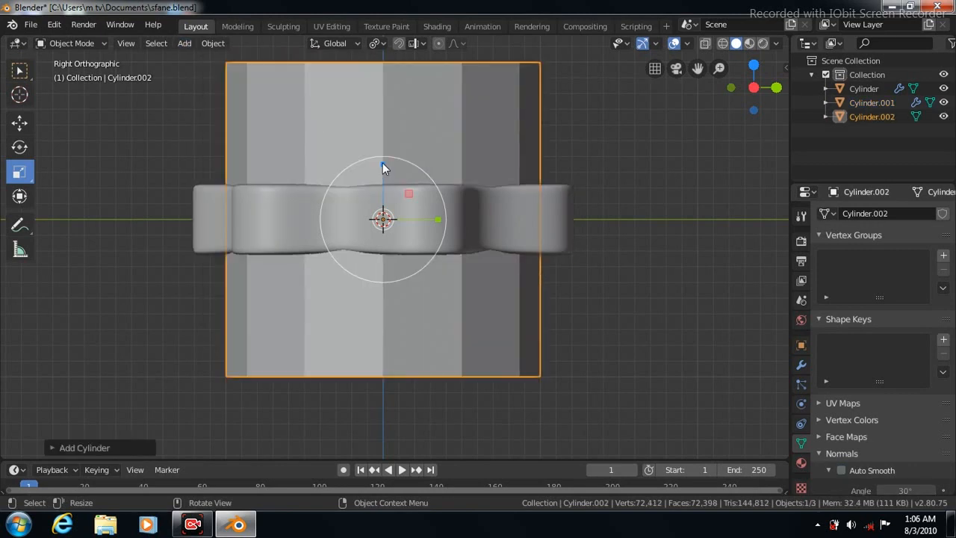
key(s)
click(385, 103)
key(s)
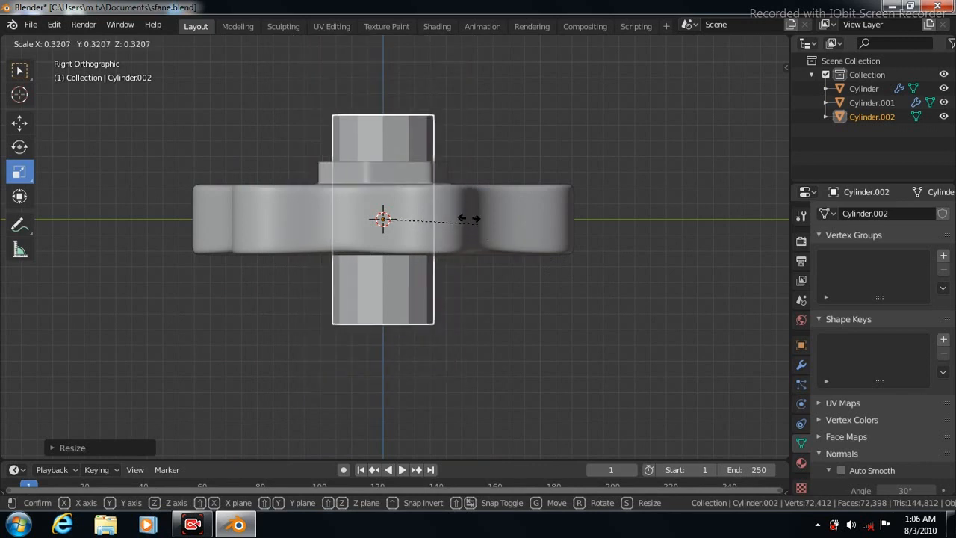
click(433, 225)
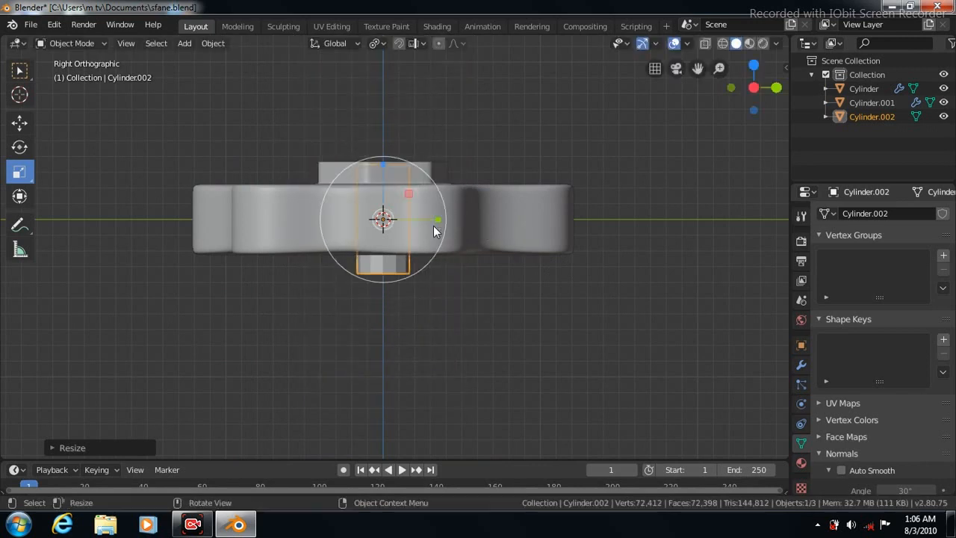
Move the shaft up along Z to stand on the boss, and cut supporting edge loops near both its ends
click(20, 125)
drag(382, 155, 382, 65)
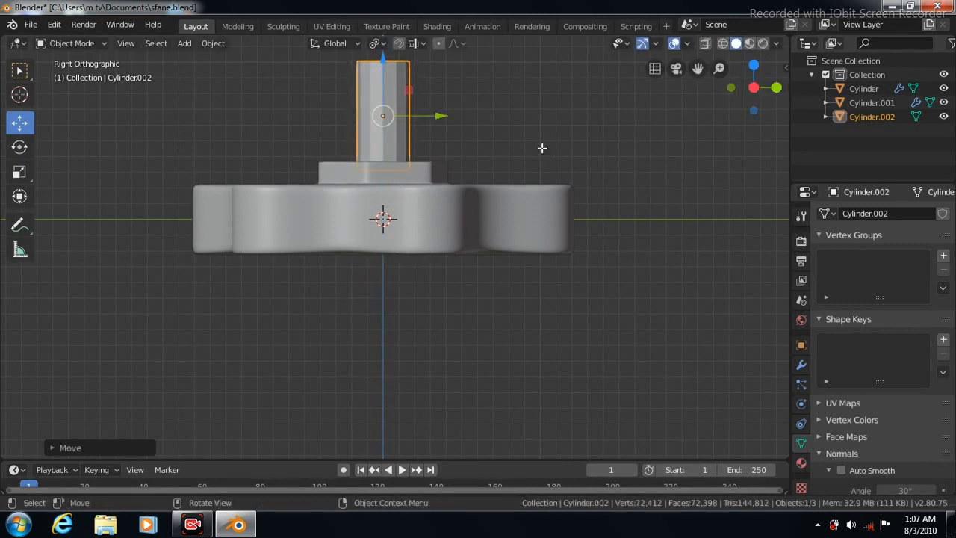
key(Tab)
click(20, 351)
drag(397, 99, 399, 42)
drag(397, 116, 385, 218)
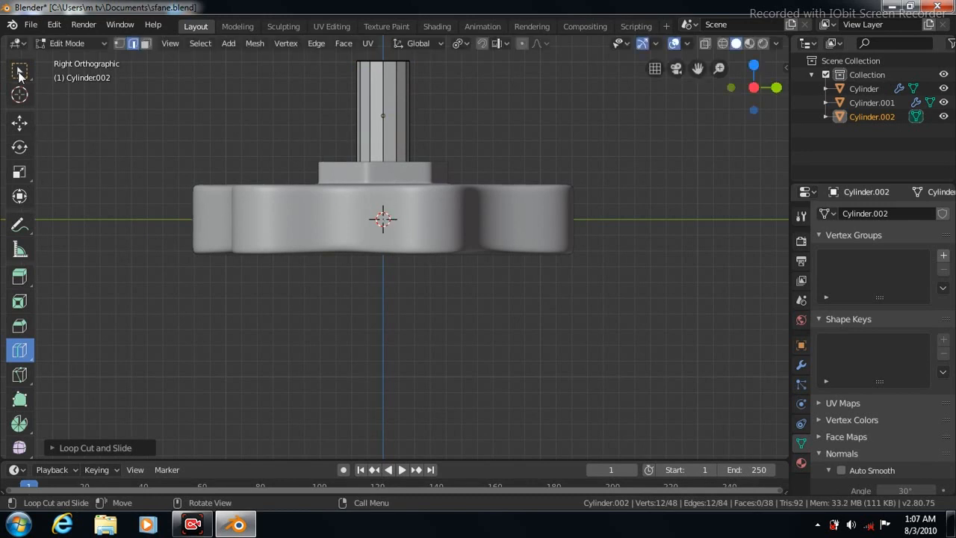
click(20, 69)
key(Tab)
Join the shaft with the six-lobed disc into one knob object, keeping the disc active
shift+click(424, 222)
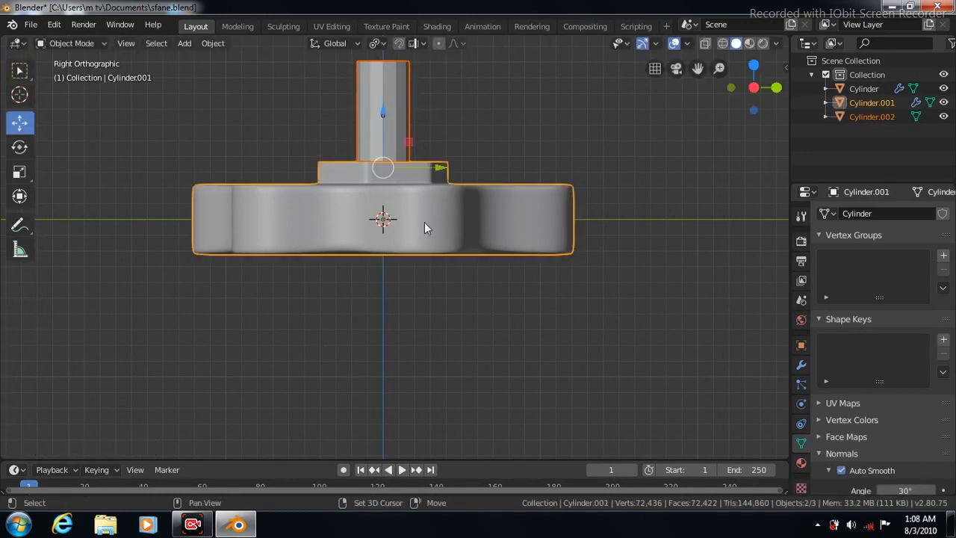
key(ctrl+j)
scroll(576, 357, down, 7)
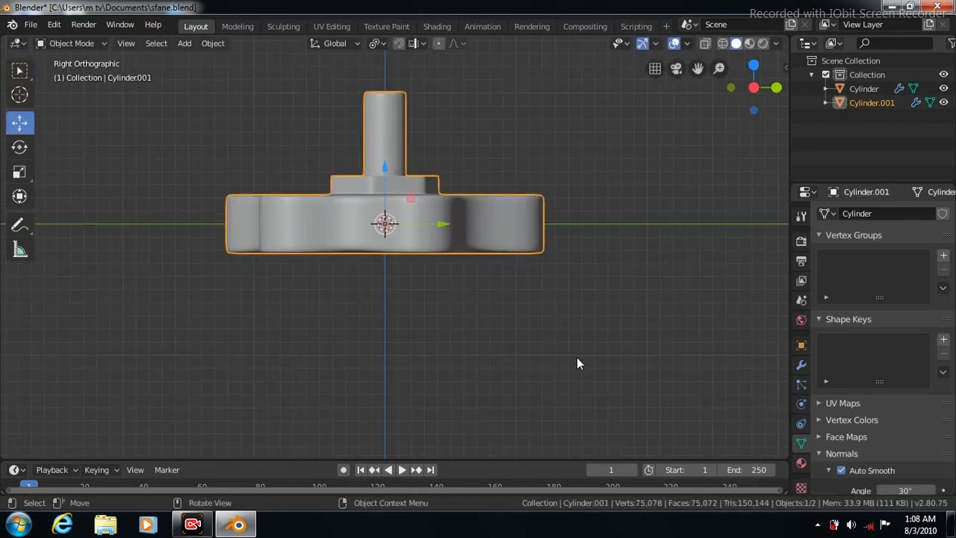
Rotate the joined knob about the global X axis, trying 90° and -180° before settling on -90°
click(19, 148)
drag(437, 215, 443, 245)
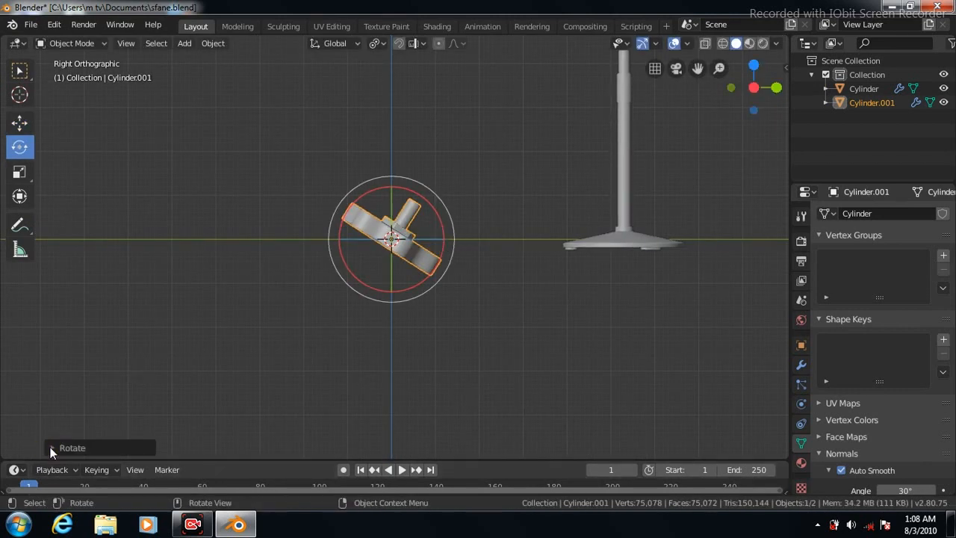
click(49, 449)
click(186, 397)
text(90)
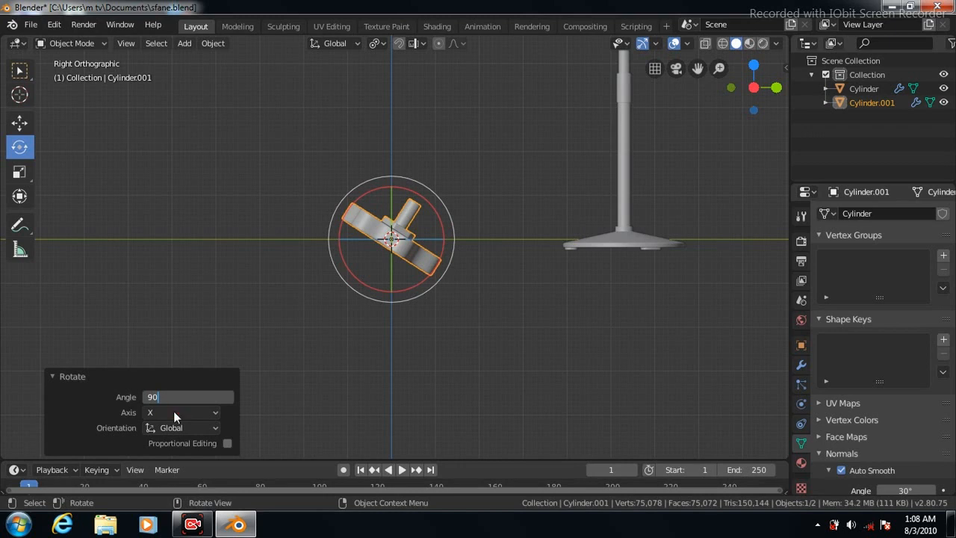
key(Return)
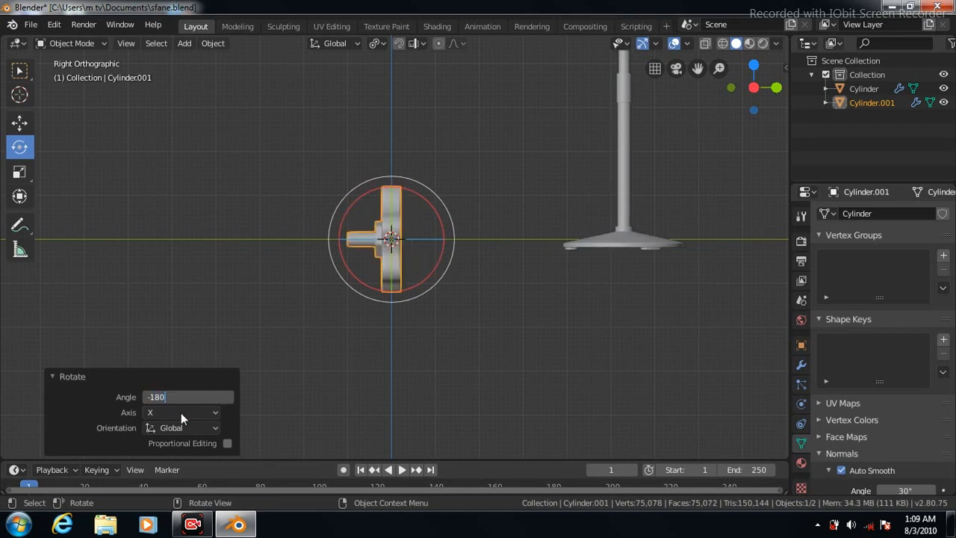
text(-180)
key(Return)
click(186, 397)
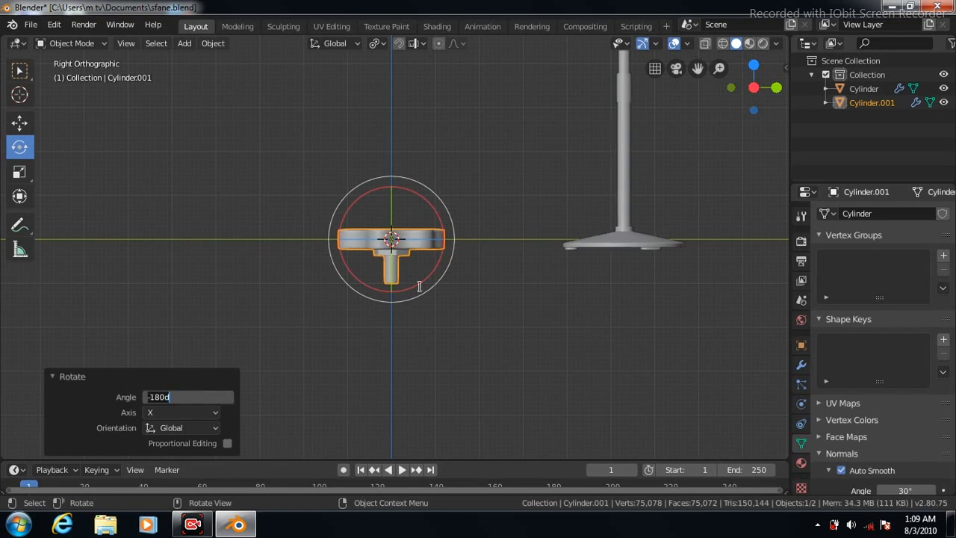
text(-90)
key(Return)
Scale the knob down uniformly to a small part suited to the fan stand
click(19, 122)
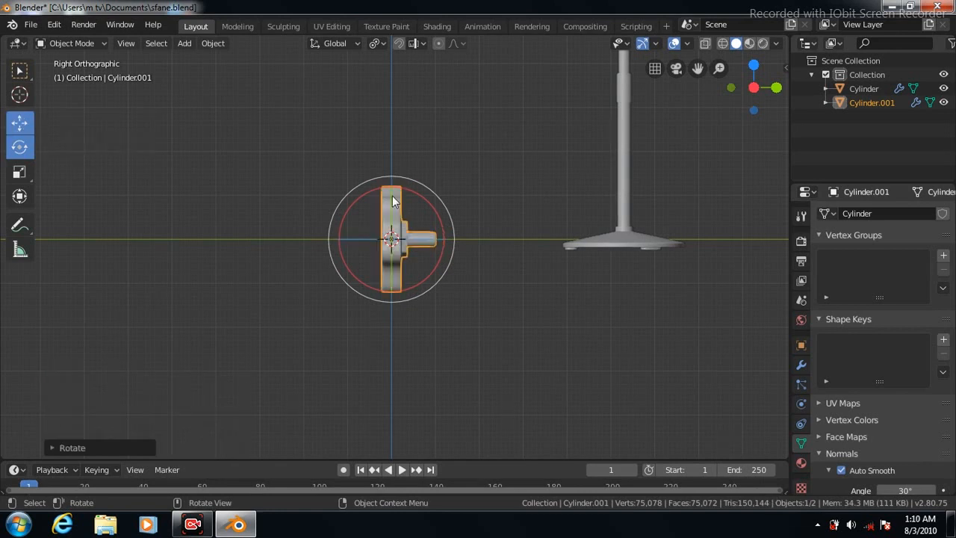
click(19, 173)
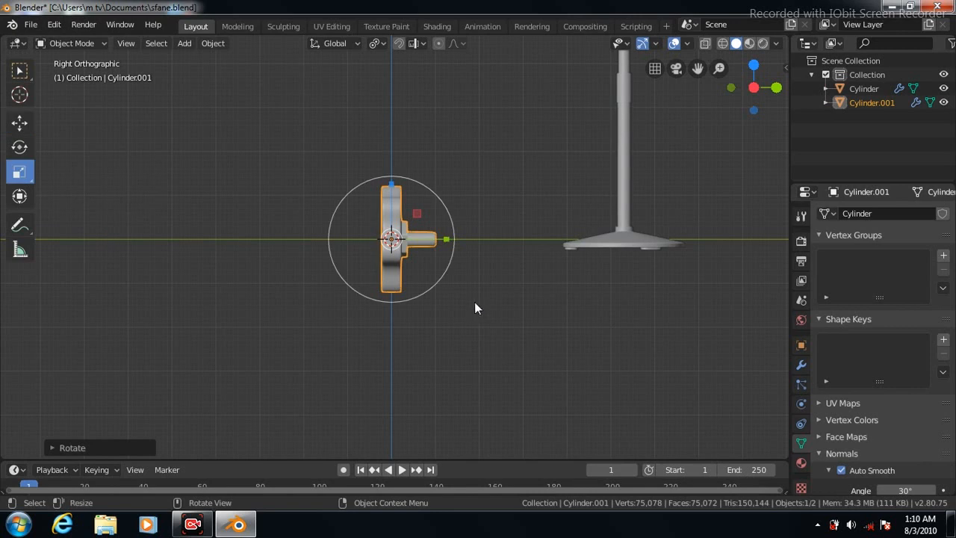
key(s)
click(421, 246)
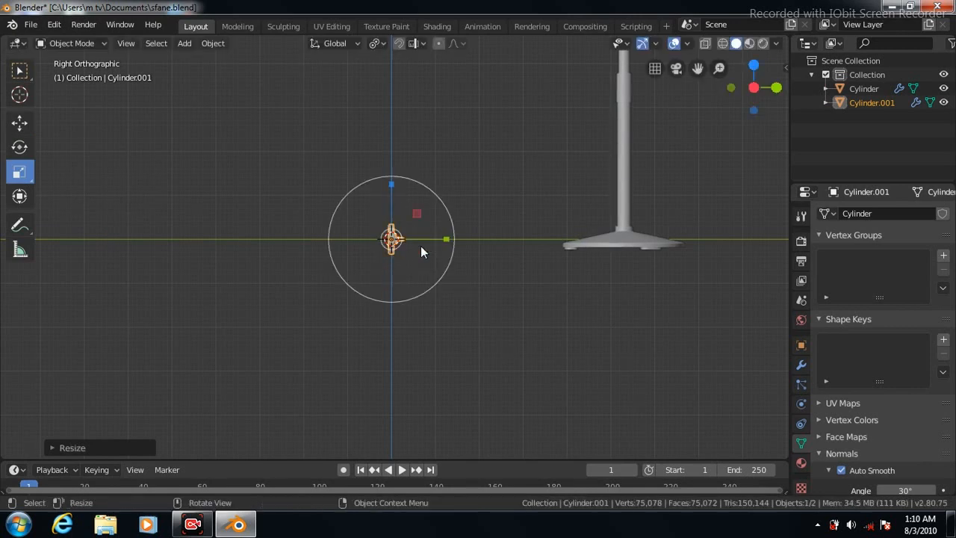
Move the knob up along Z to the height of the pole's collar and along Y until it reaches the pole
click(19, 124)
drag(392, 182, 391, 454)
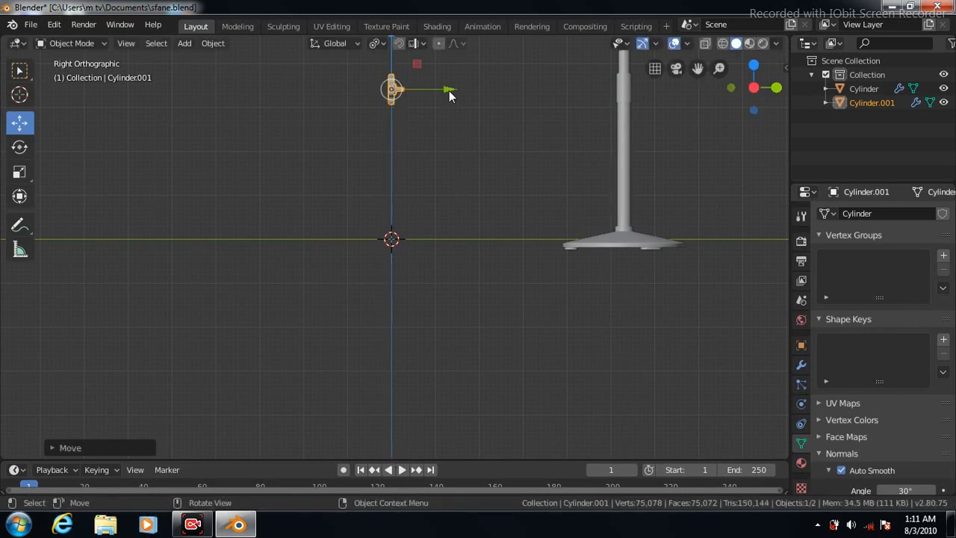
drag(450, 90, 601, 97)
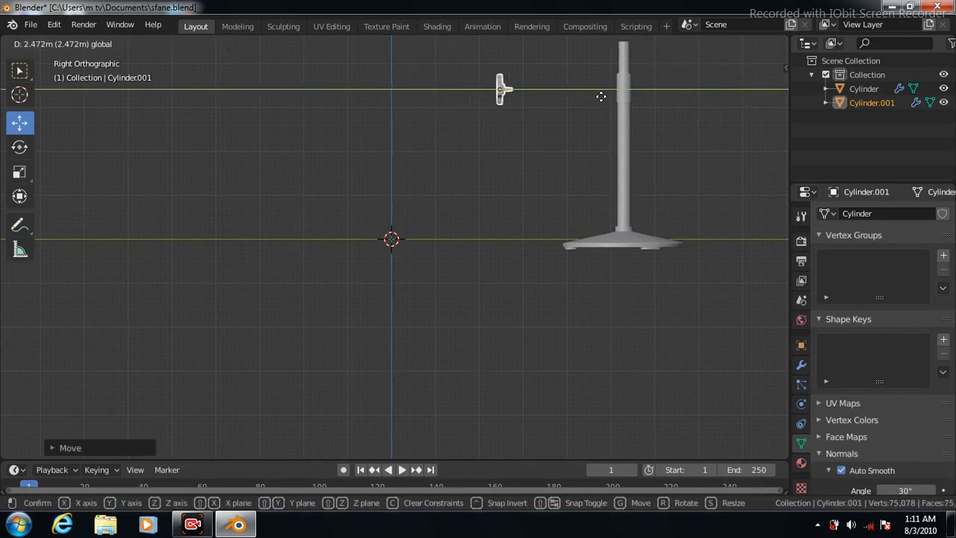
drag(677, 101, 670, 106)
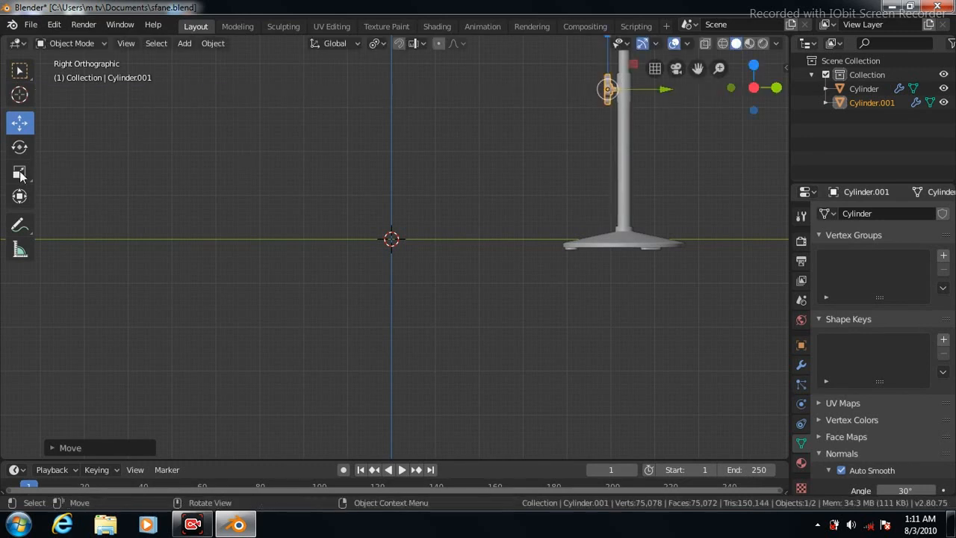
Scale the knob down a little more and shift it along Y relative to the pole
key(shift+space)
key(s)
key(s)
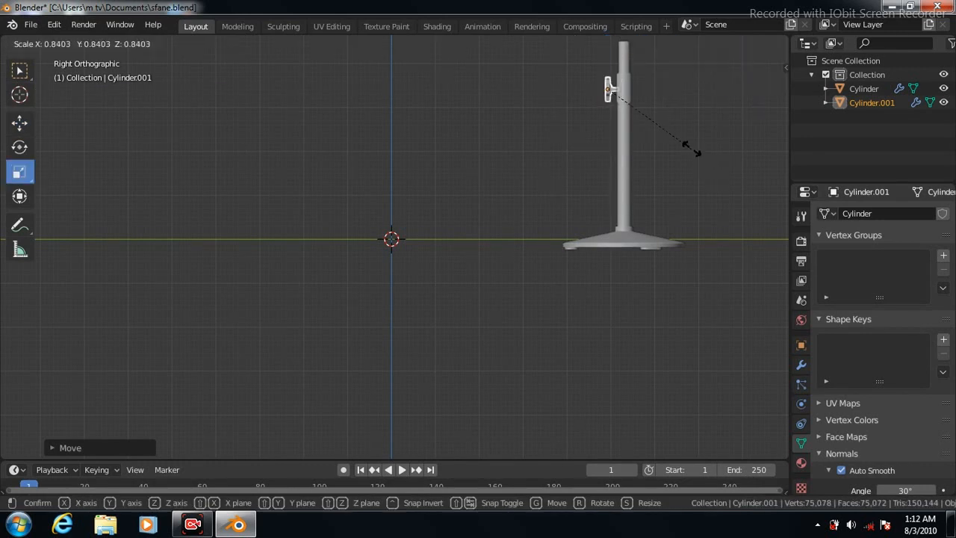
click(683, 144)
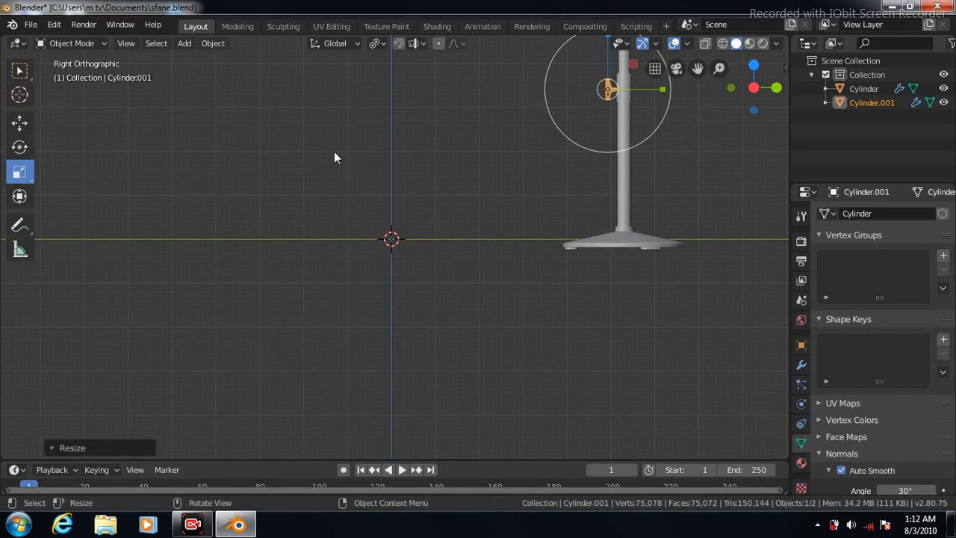
click(20, 124)
drag(663, 89, 706, 168)
Raise the knob along Z so it sits in front of the upper half of the pole's collar
key(KP_1)
scroll(569, 206, up, 2)
scroll(569, 206, up, 5)
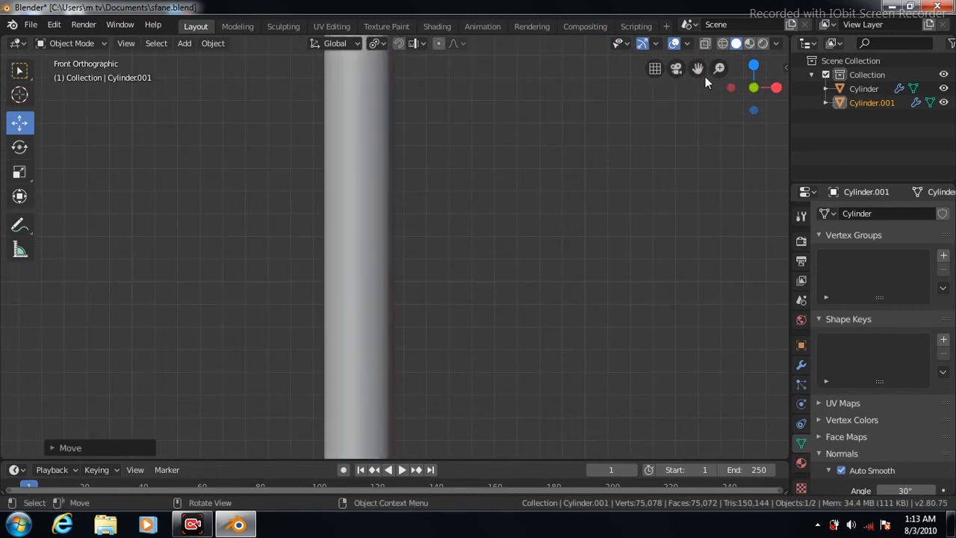
drag(698, 68, 680, 336)
drag(339, 168, 337, 144)
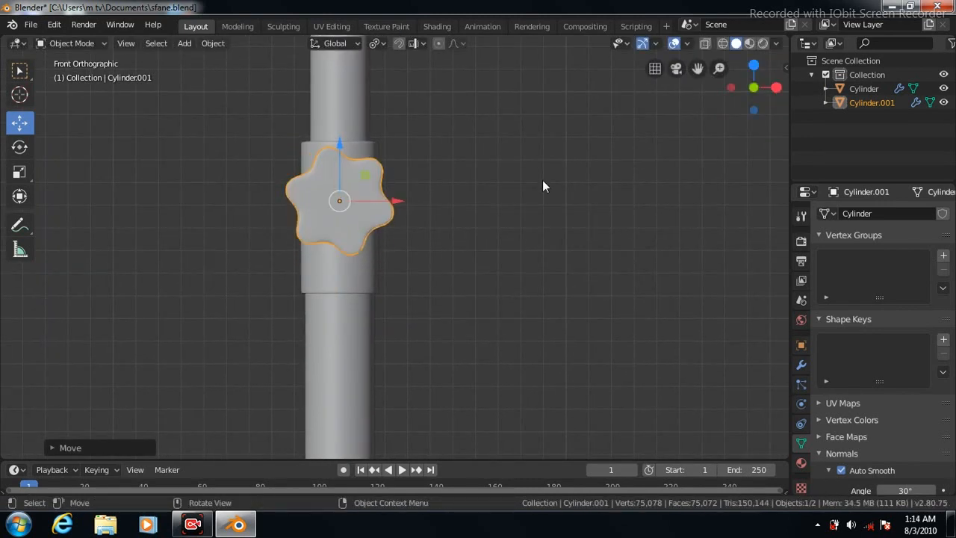
Move the knob along Y until the tip of its shaft enters the pole's collar
key(KP_3)
drag(698, 68, 608, 120)
key(g)
key(y)
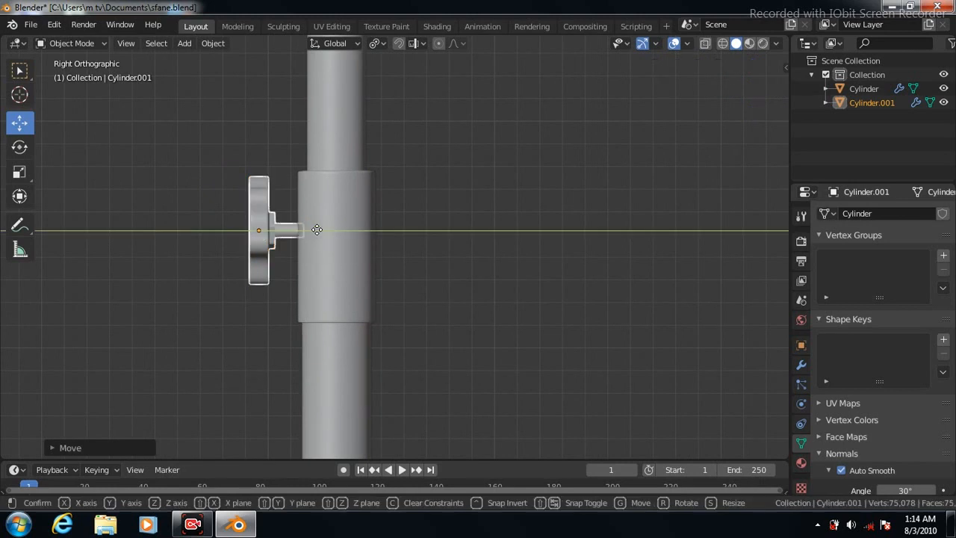
click(325, 230)
Check the knob mounted on the pole's collar from the front, from the right and in perspective
key(KP_1)
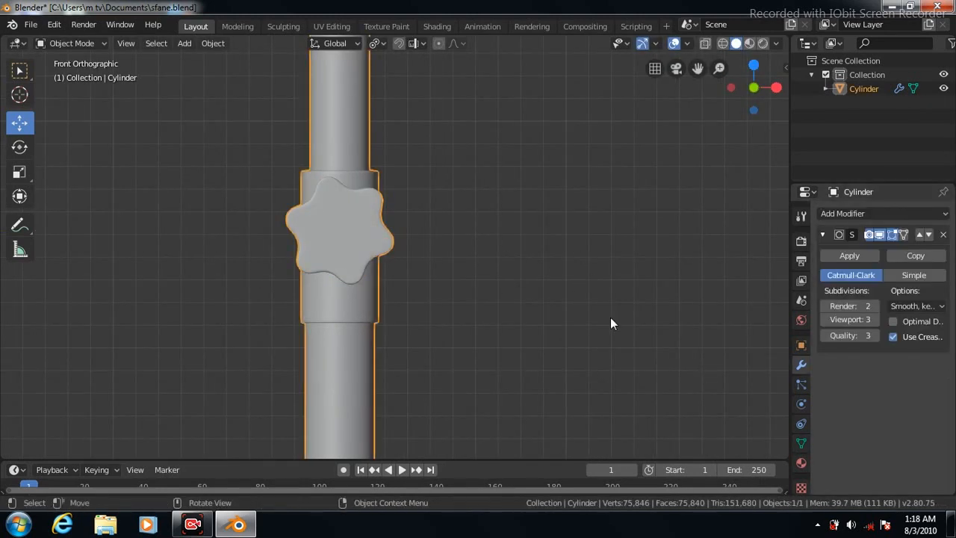
key(KP_3)
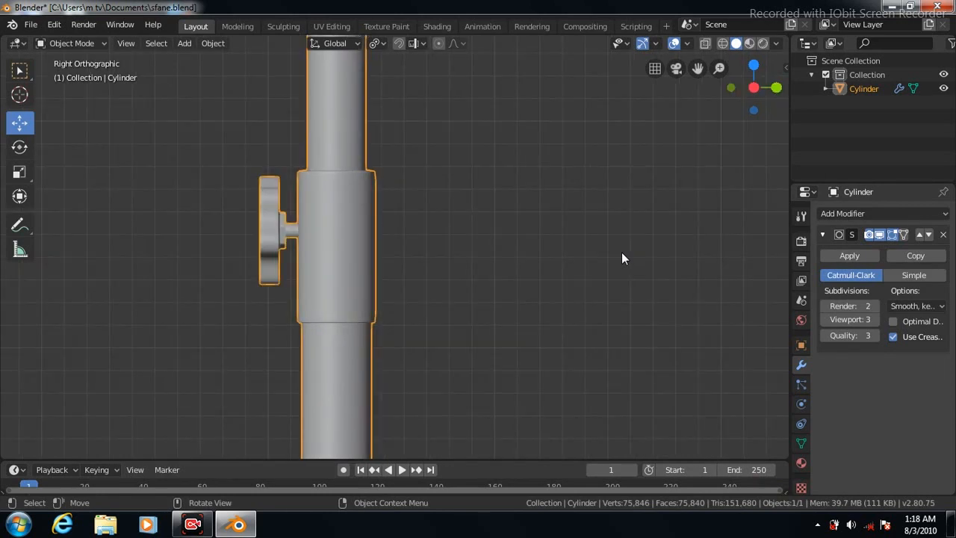
key(KP_8)
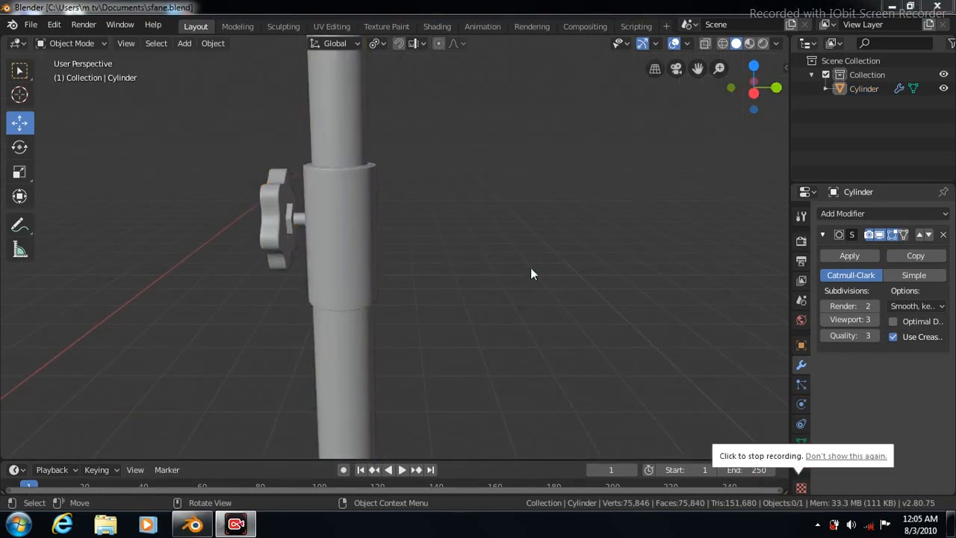
Add a cylinder mesh at the world origin, in front of the fan stand
click(20, 124)
key(KP_3)
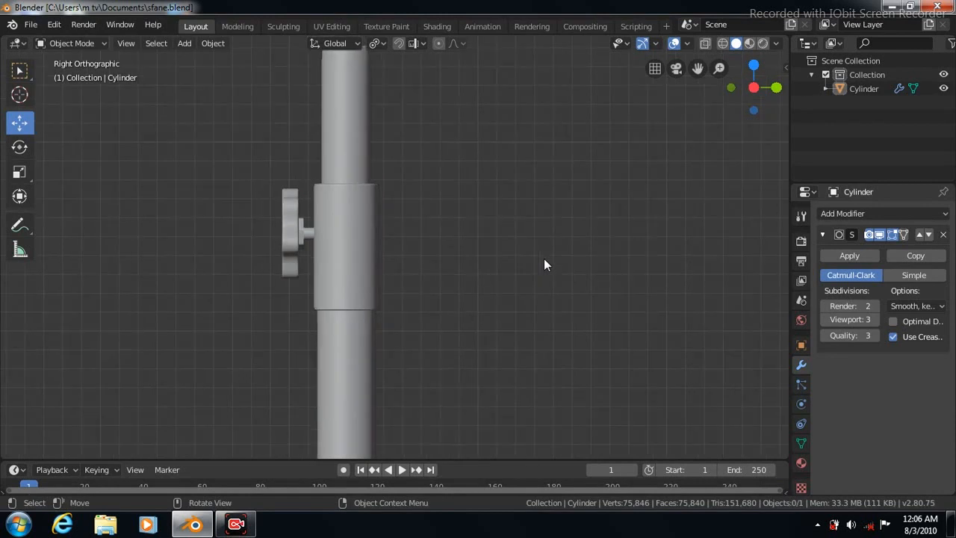
scroll(544, 264, down, 5)
drag(698, 68, 930, 38)
drag(246, 225, 233, 105)
drag(692, 69, 503, 178)
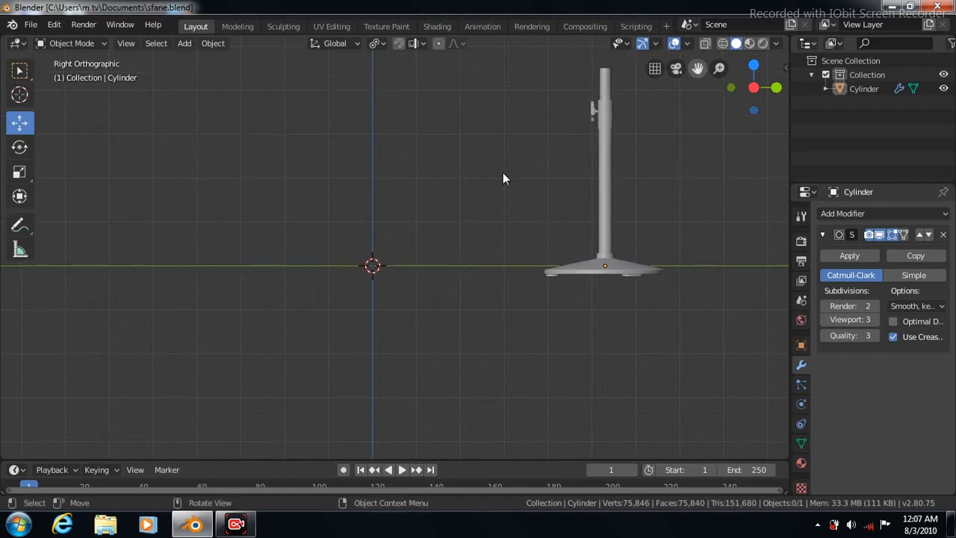
click(183, 43)
mouse_move(207, 60)
click(317, 127)
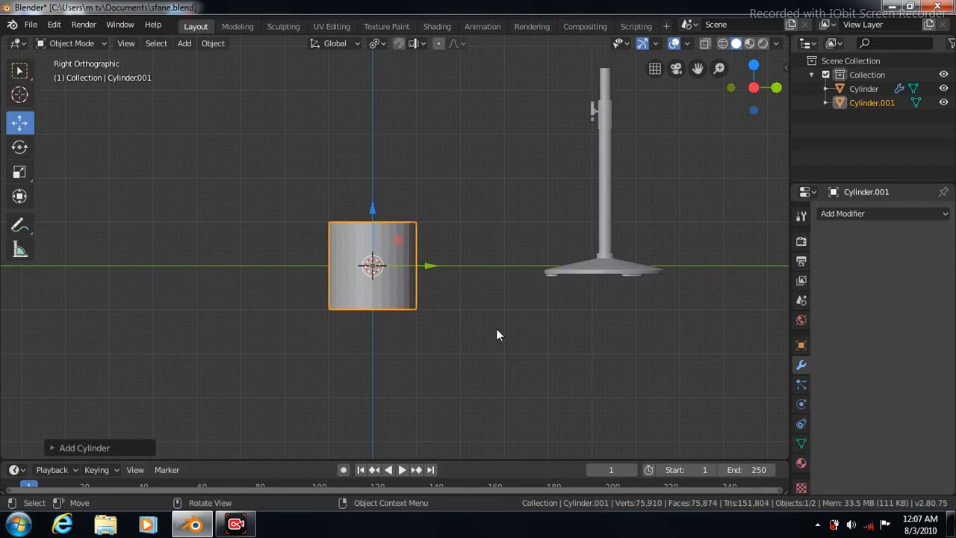
Align the new cylinder to the front view so that its axis lies along Y
key(KP_1)
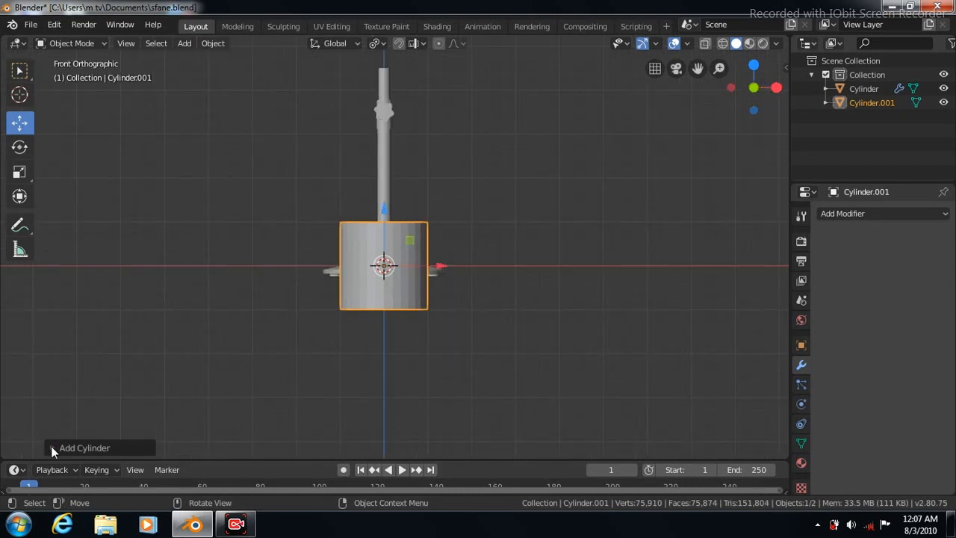
click(51, 447)
click(214, 359)
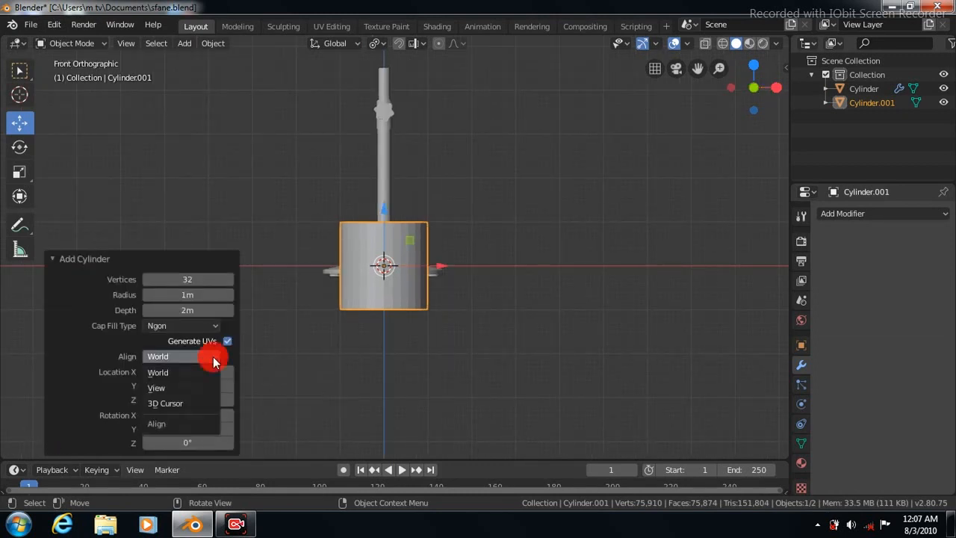
click(178, 386)
Stretch the cylinder along Y to nearly twice its length
key(KP_3)
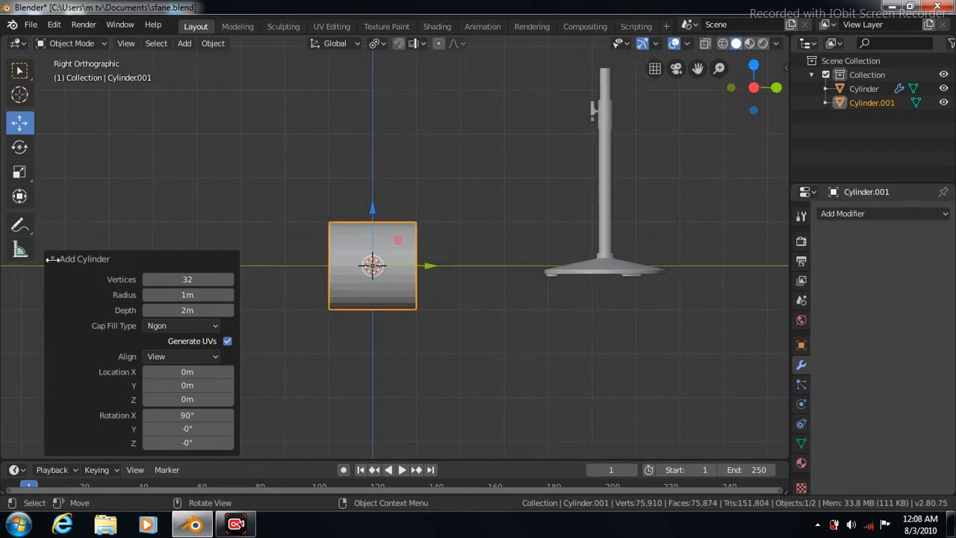
click(50, 259)
click(19, 171)
drag(429, 267, 479, 266)
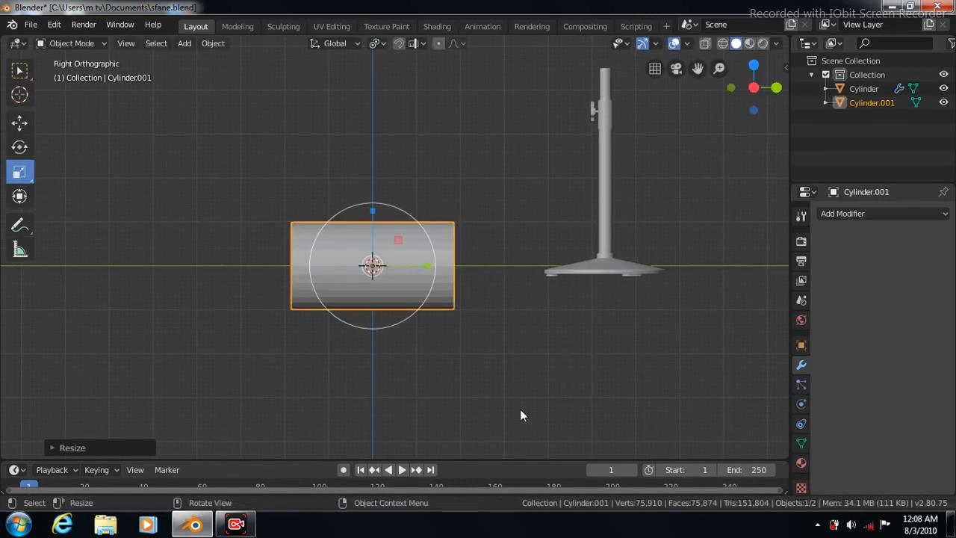
Give the cylinder a loop cut at its centre and scale its front end ring down so the front half tapers
scroll(512, 402, up, 3)
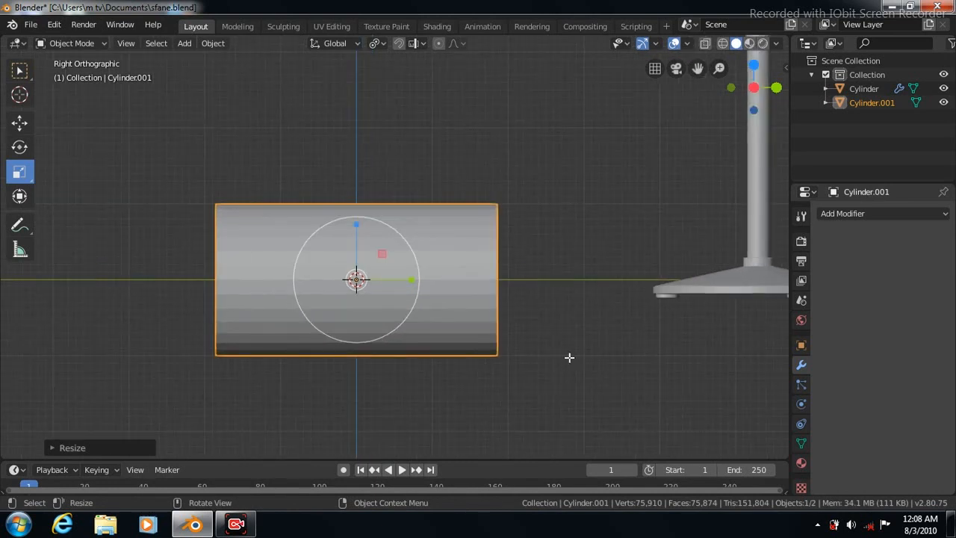
key(Tab)
click(119, 43)
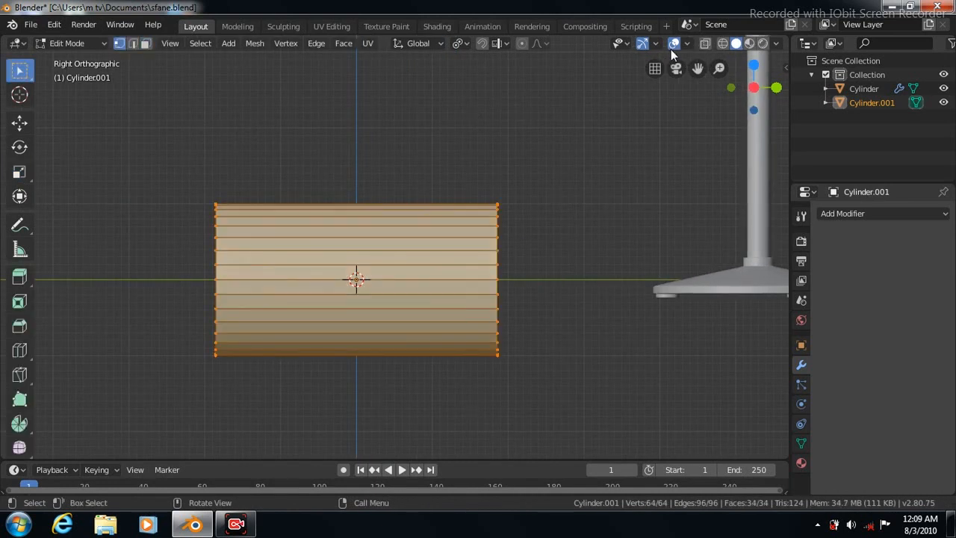
key(alt+z)
drag(186, 158, 228, 372)
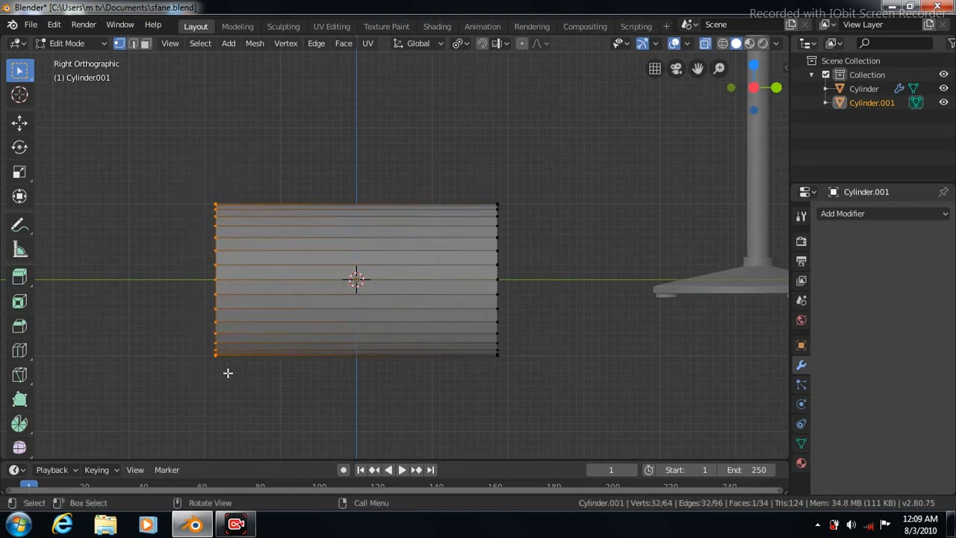
click(20, 173)
key(s)
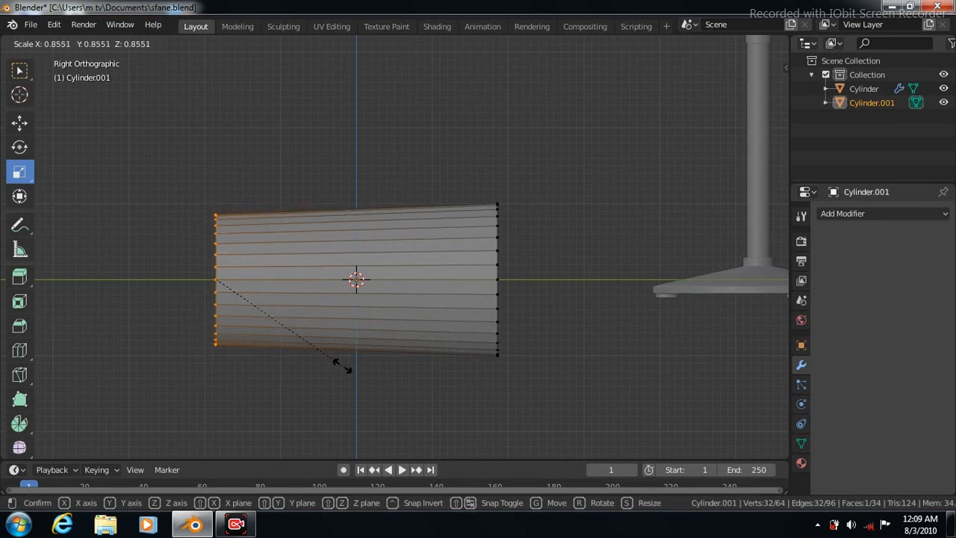
click(333, 360)
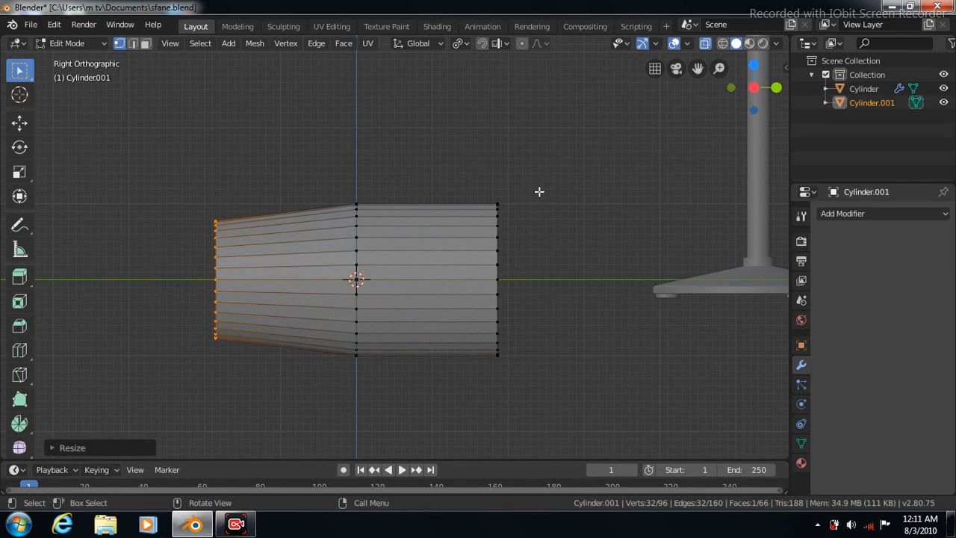
Scale the cylinder's rear end ring, facing the stand, down slightly
drag(473, 165, 574, 380)
click(20, 172)
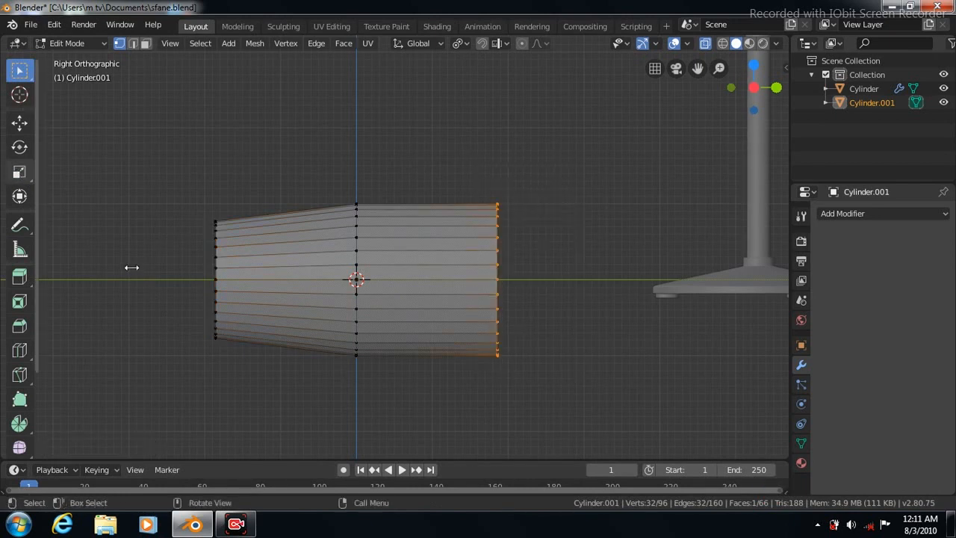
key(s)
click(532, 388)
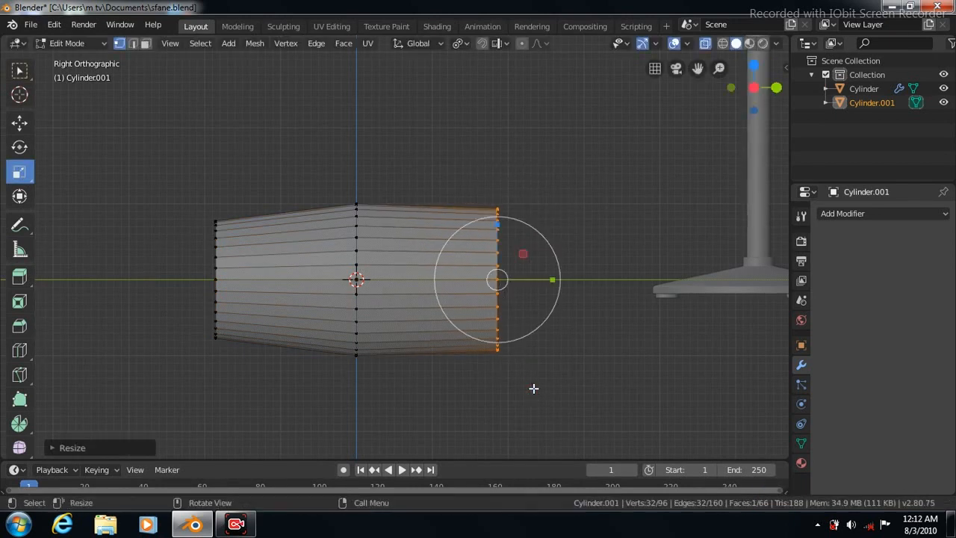
Lengthen the cylinder along Y so its front end ring sits farther from the centre loop
key(w)
shift+drag(189, 189, 233, 379)
click(19, 169)
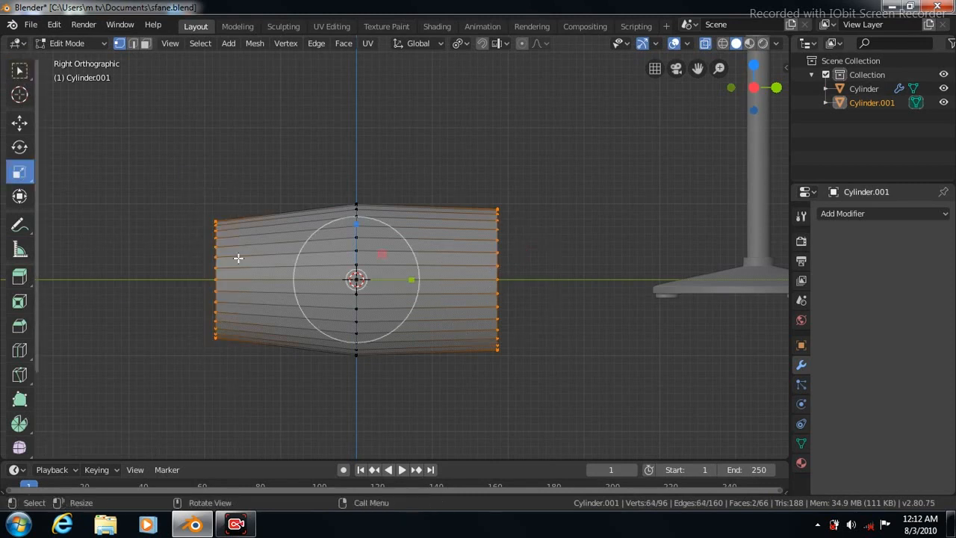
drag(413, 280, 438, 291)
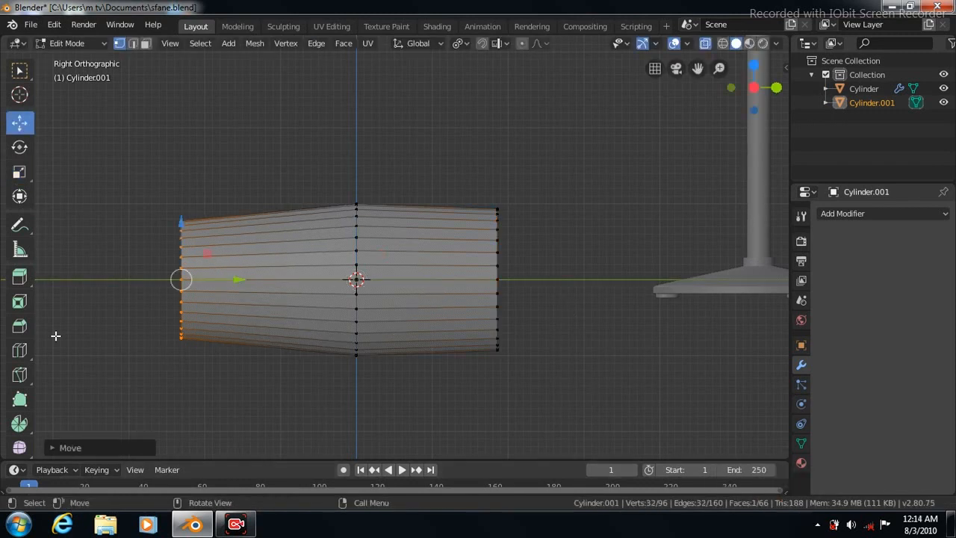
Cut three evenly spaced edge loops into the tapered front half of the cylinder
click(20, 350)
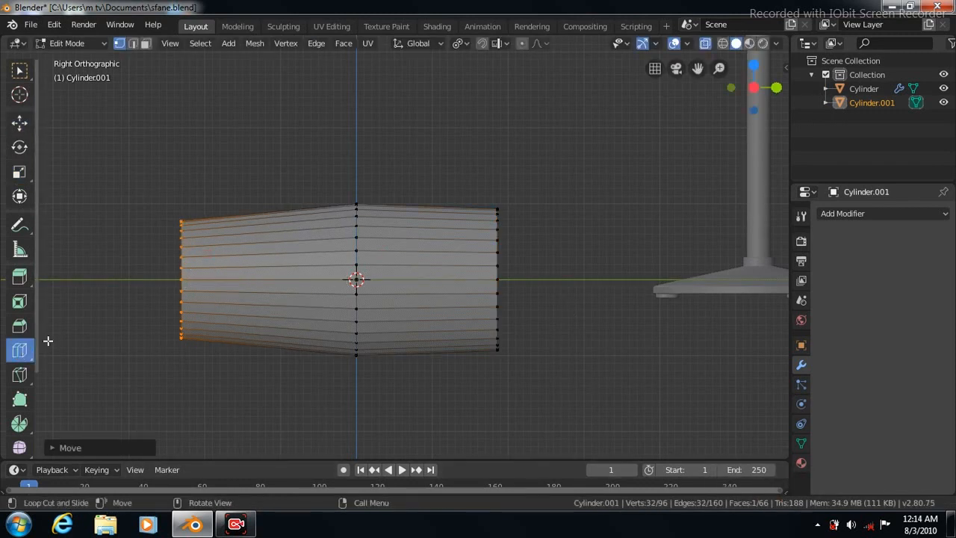
click(20, 172)
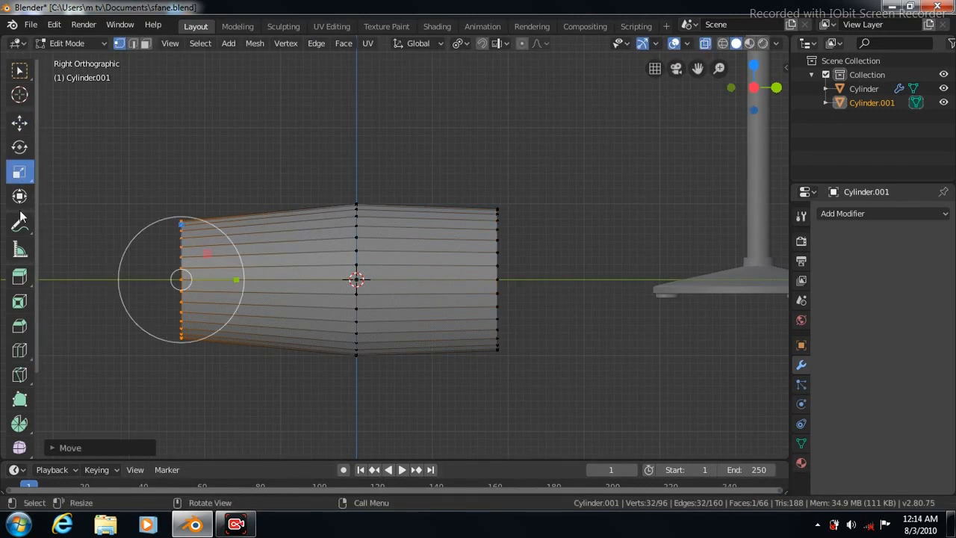
click(20, 350)
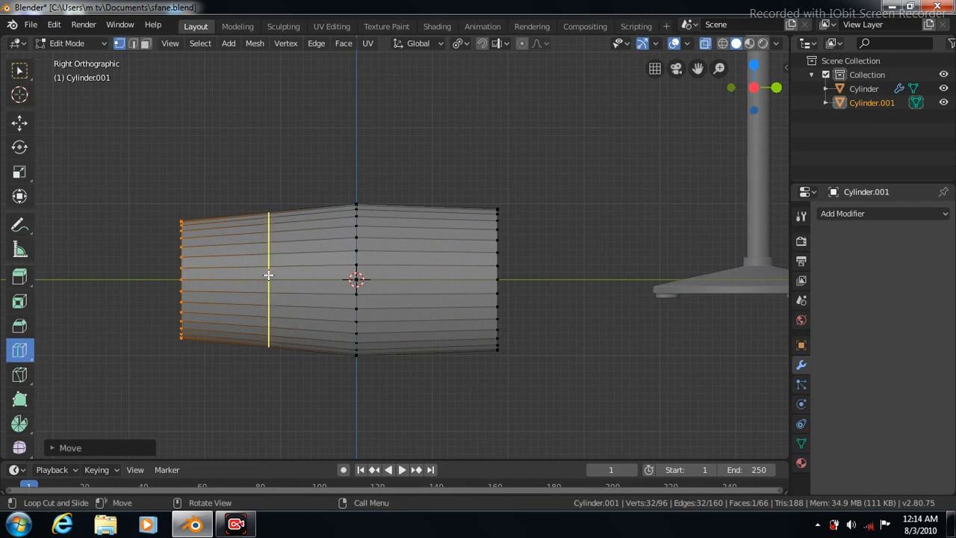
click(268, 275)
click(51, 447)
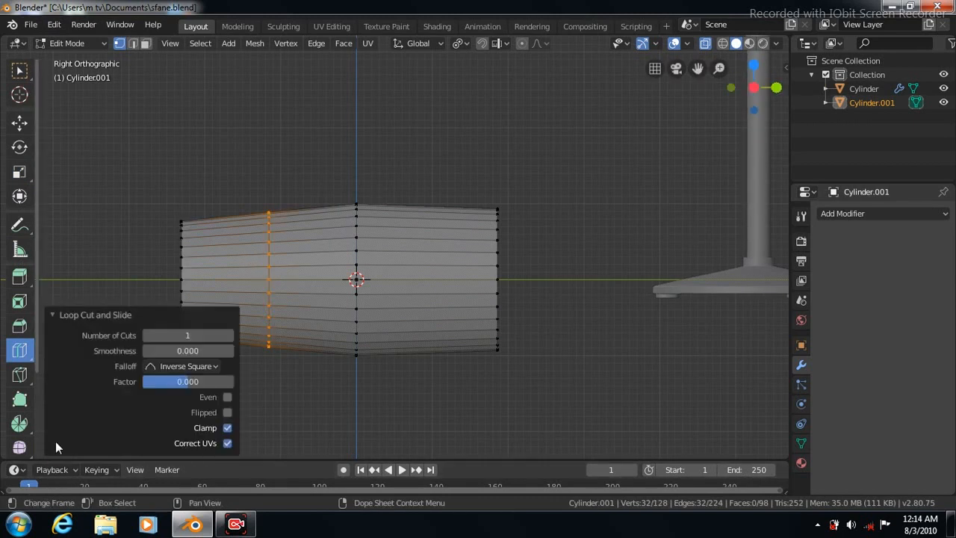
click(229, 335)
click(228, 335)
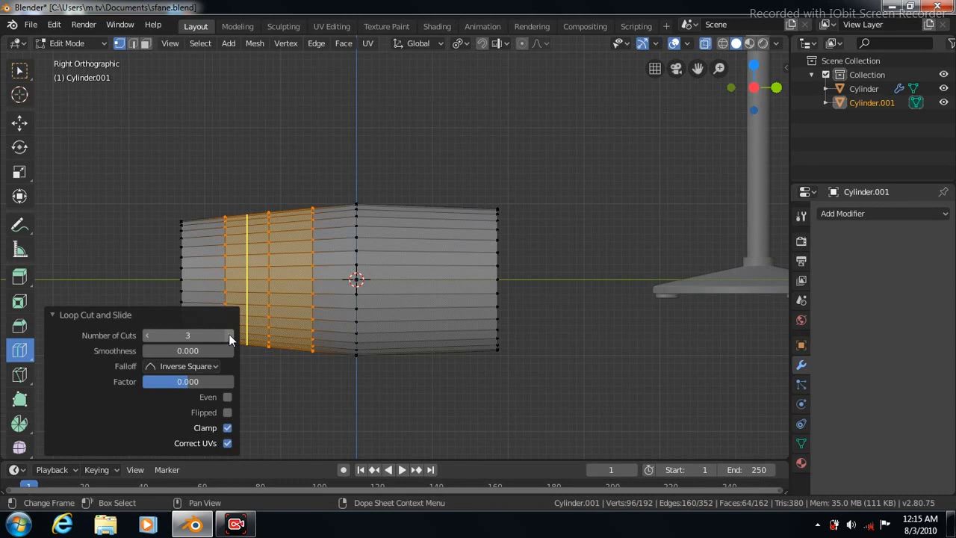
Scale the new loop nearest the cylinder's centre up by about 1.03
click(19, 71)
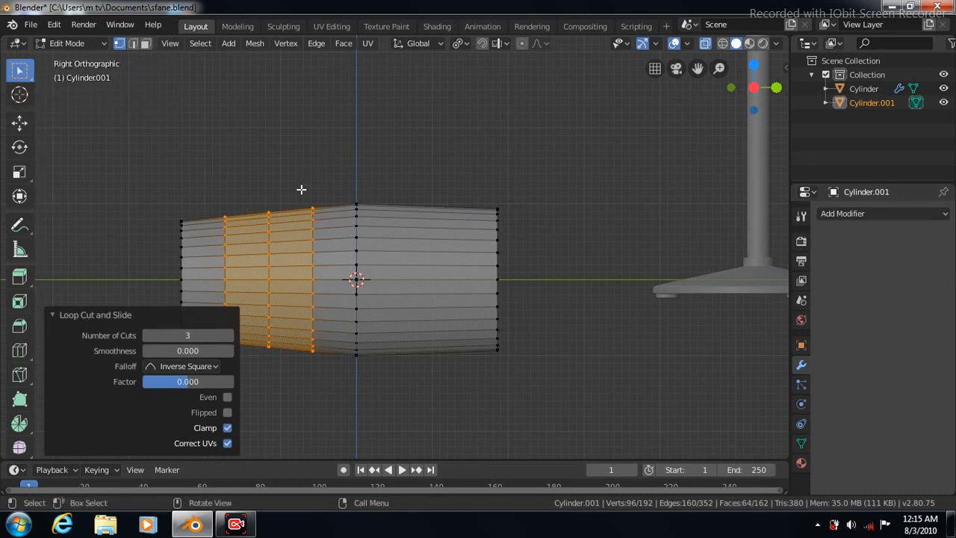
drag(300, 190, 321, 386)
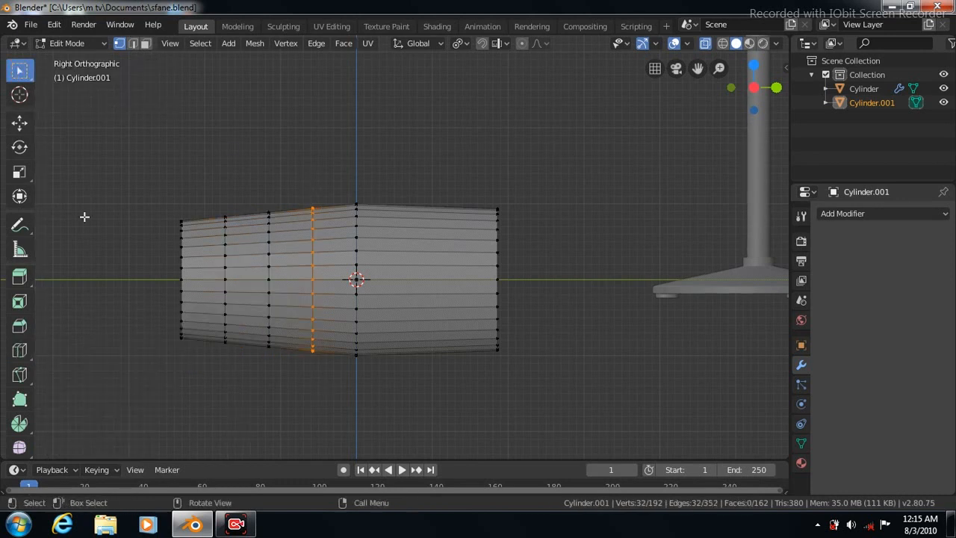
click(19, 173)
key(s)
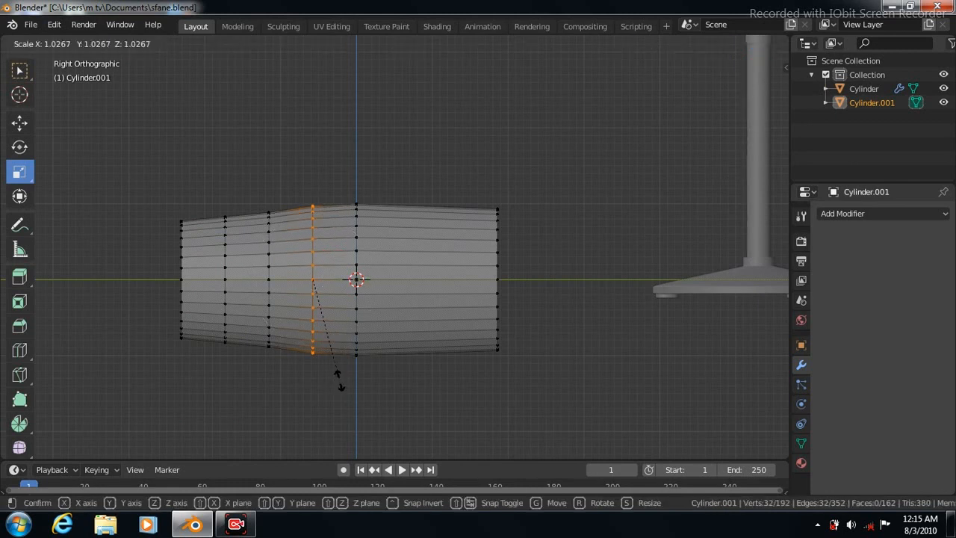
click(340, 381)
Scale the remaining front loops up slightly to round the taper, including an extra loop near the front end
click(20, 70)
drag(255, 201, 284, 366)
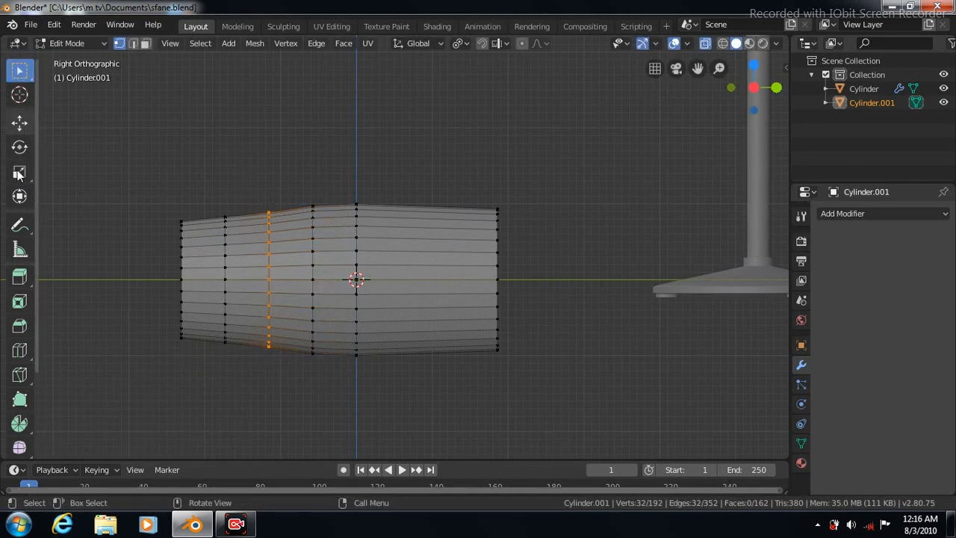
click(20, 172)
key(s)
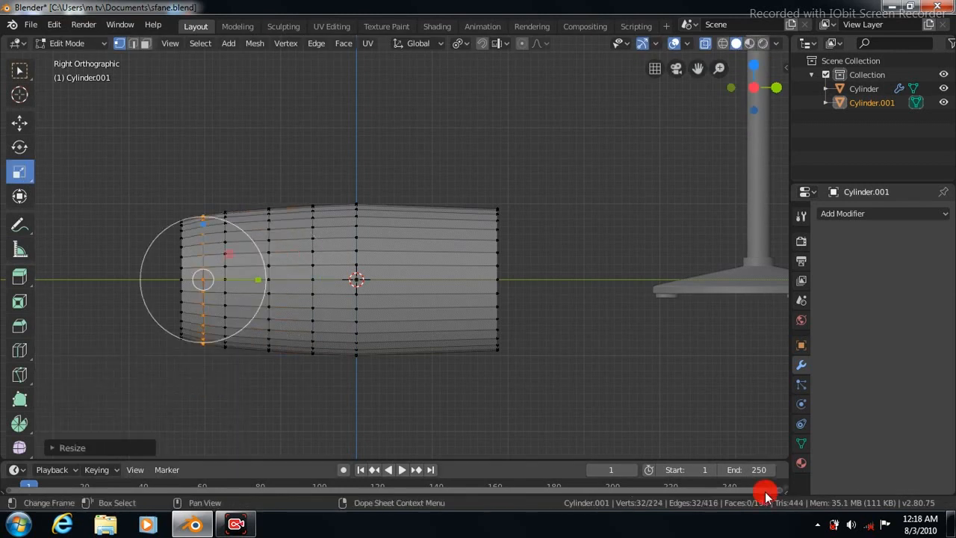
Turn off X-ray display and add a Subdivision Surface modifier with 3 viewport subdivisions to the cylinder
key(alt+z)
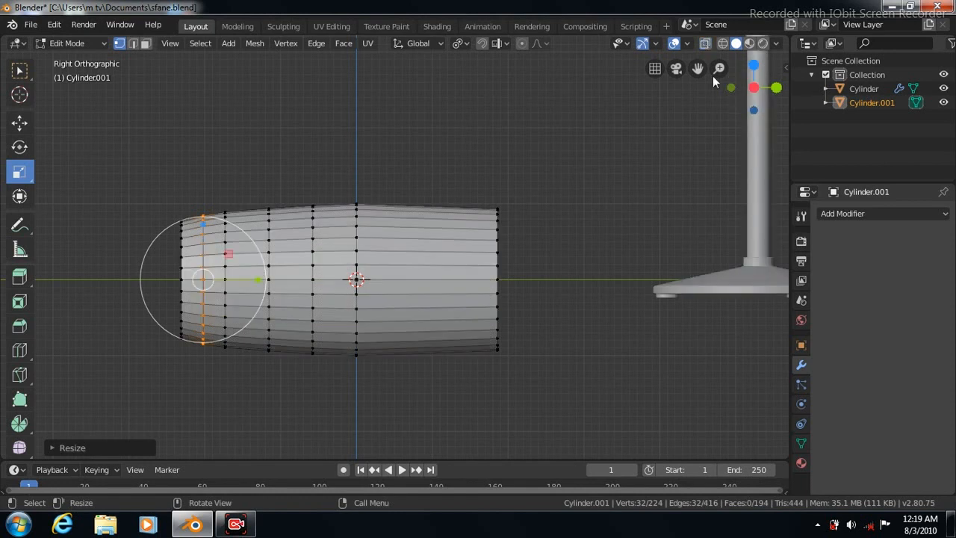
click(942, 214)
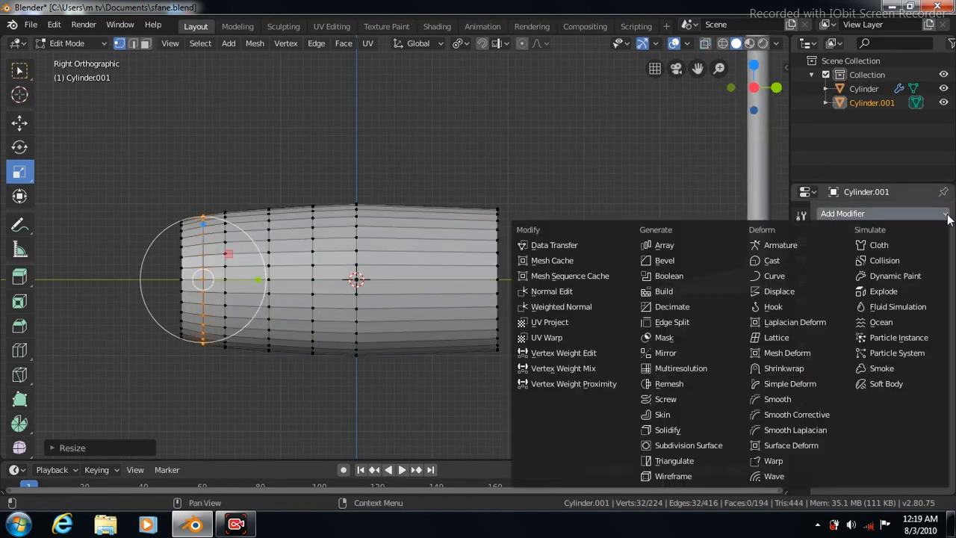
click(681, 444)
click(876, 319)
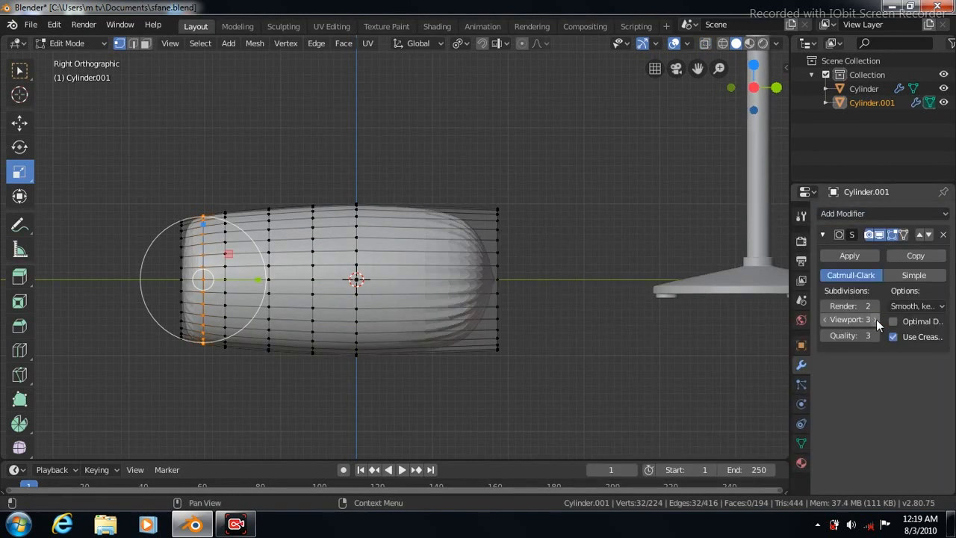
Cut a supporting edge loop close to each end of the cylinder to sharpen its rims, and return to Object Mode
click(19, 350)
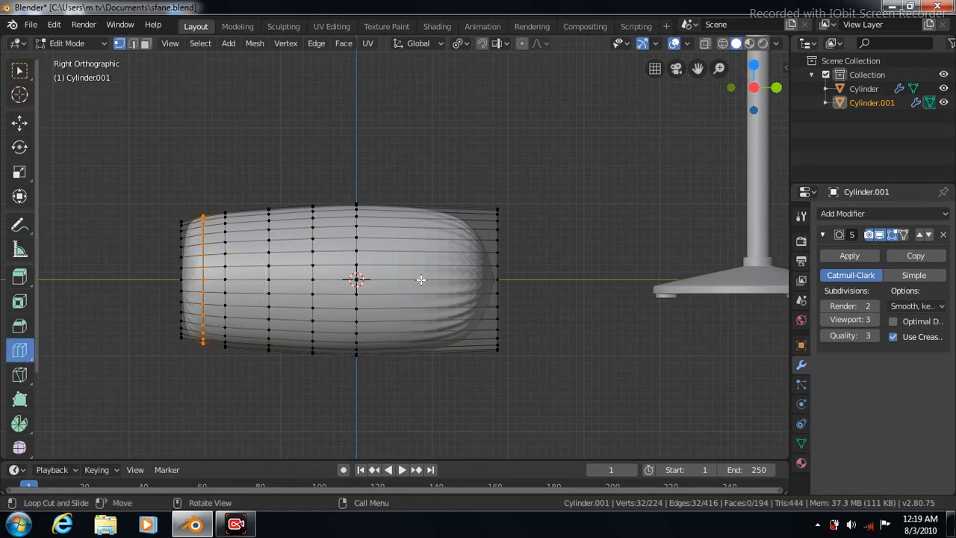
drag(426, 280, 486, 302)
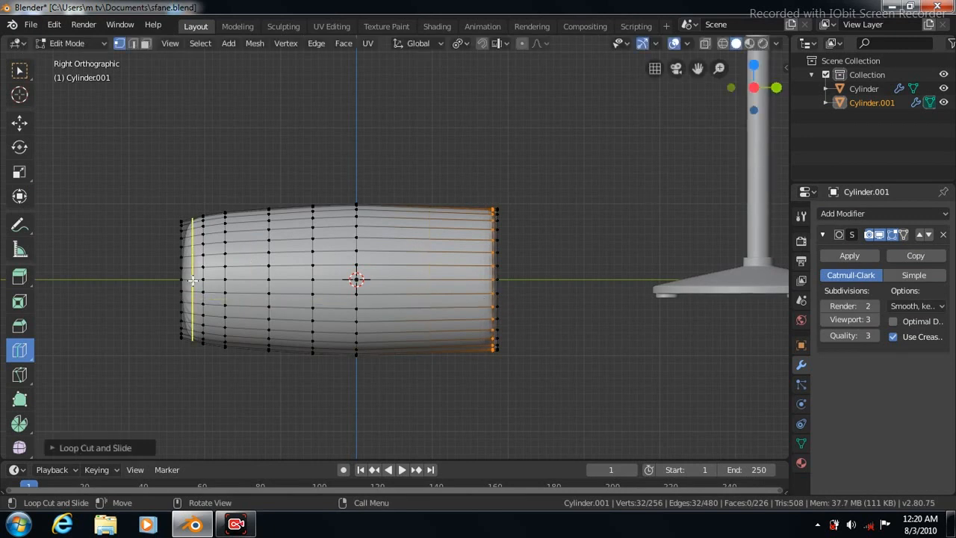
drag(192, 277, 184, 277)
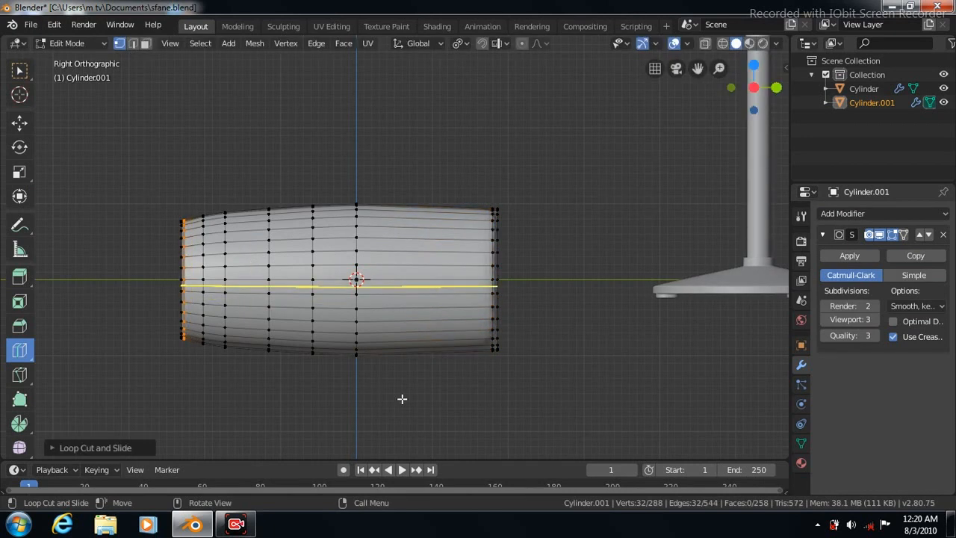
key(Tab)
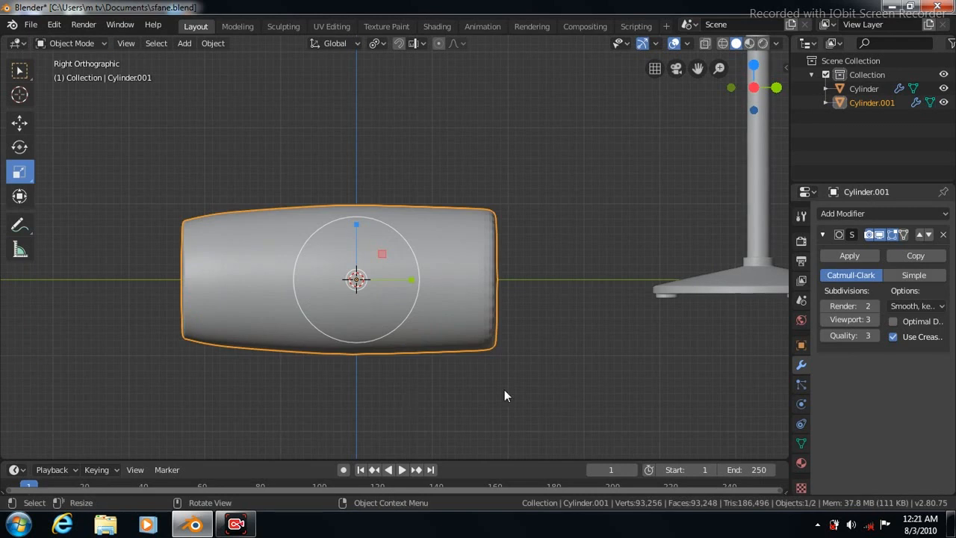
Select the housing's tapered front end face in Edit Mode and inset it slightly to leave a thin rim
key(KP_1)
key(Tab)
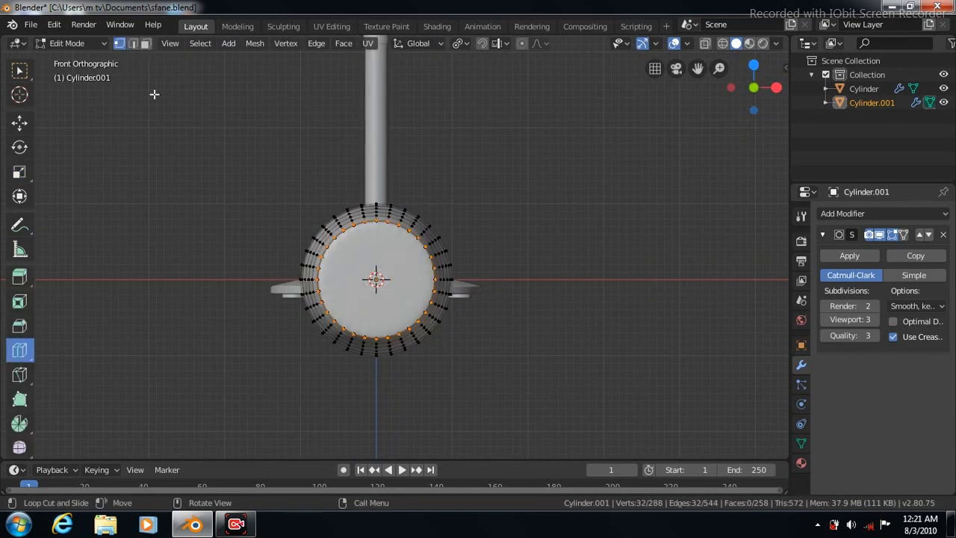
key(3)
click(20, 68)
click(361, 264)
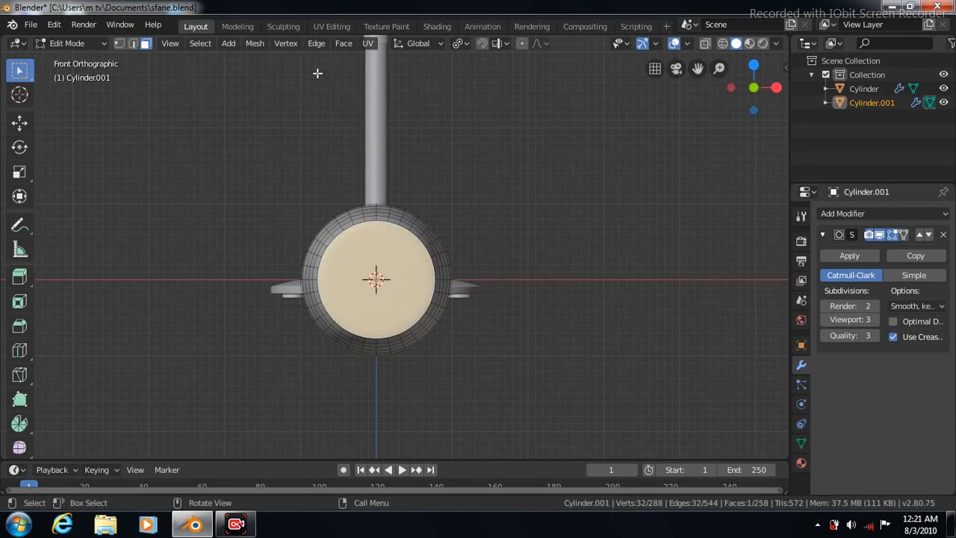
click(341, 44)
click(362, 108)
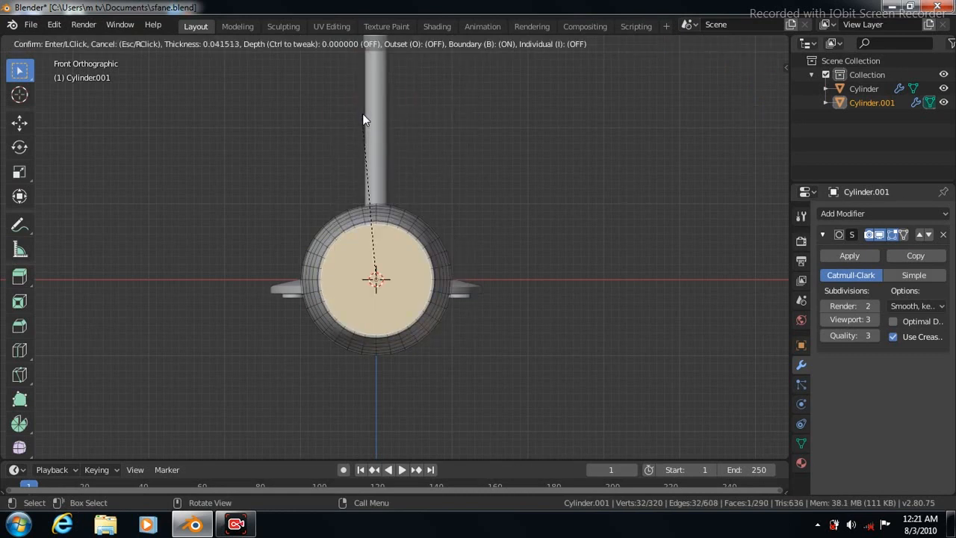
click(362, 113)
Inset the front face again, down to a disc about two-thirds of the end face's width
click(342, 43)
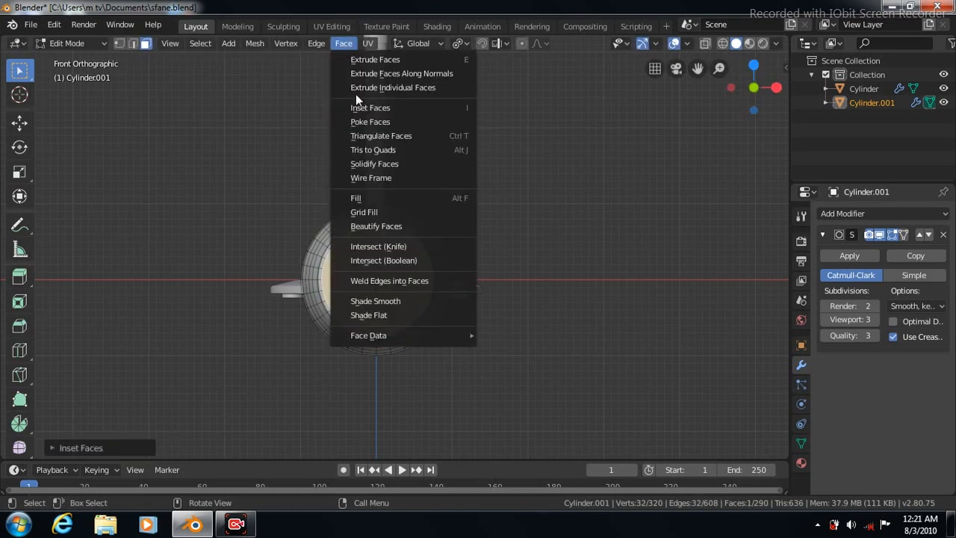
click(357, 108)
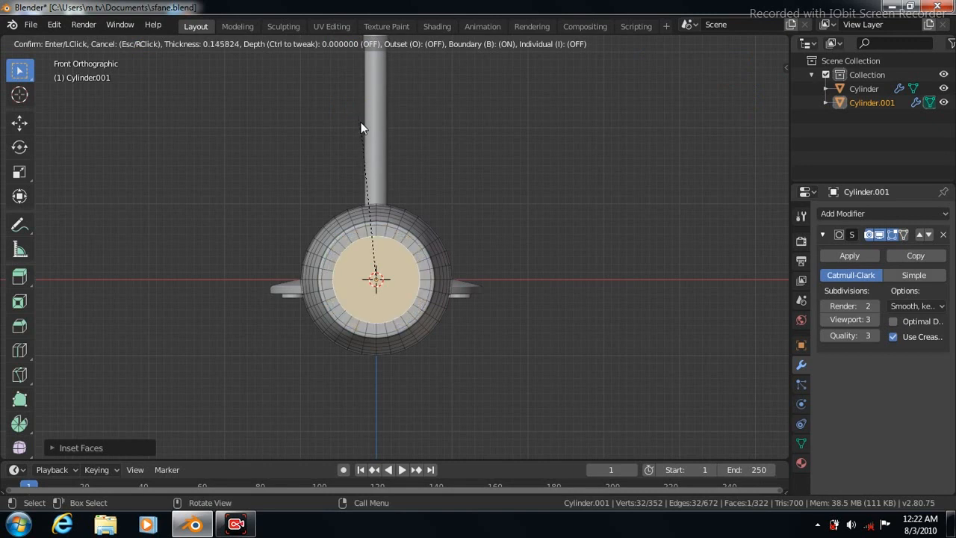
click(359, 127)
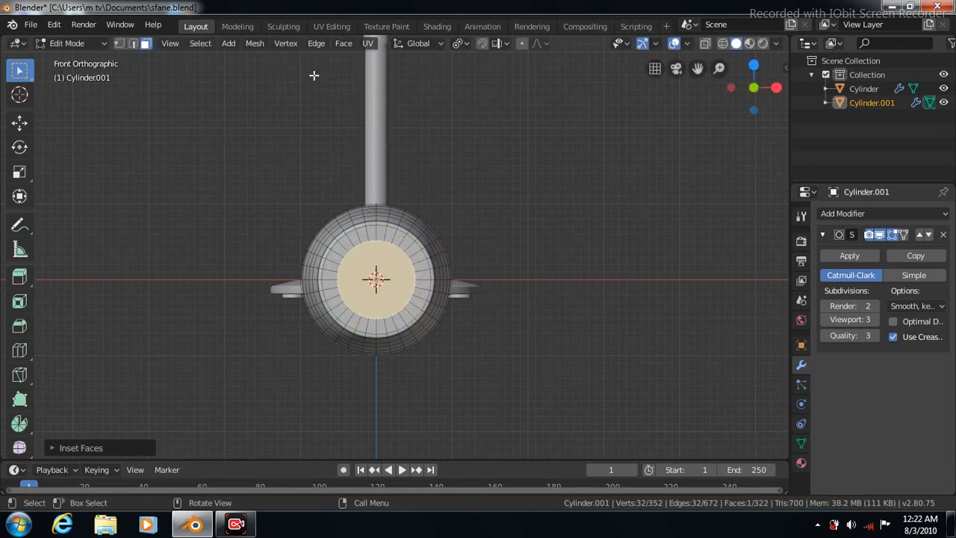
Add a zero-thickness inset to the front disc and move it inward along Y to form a shallow recess
click(343, 43)
click(360, 108)
click(360, 108)
key(KP_3)
key(KP_6)
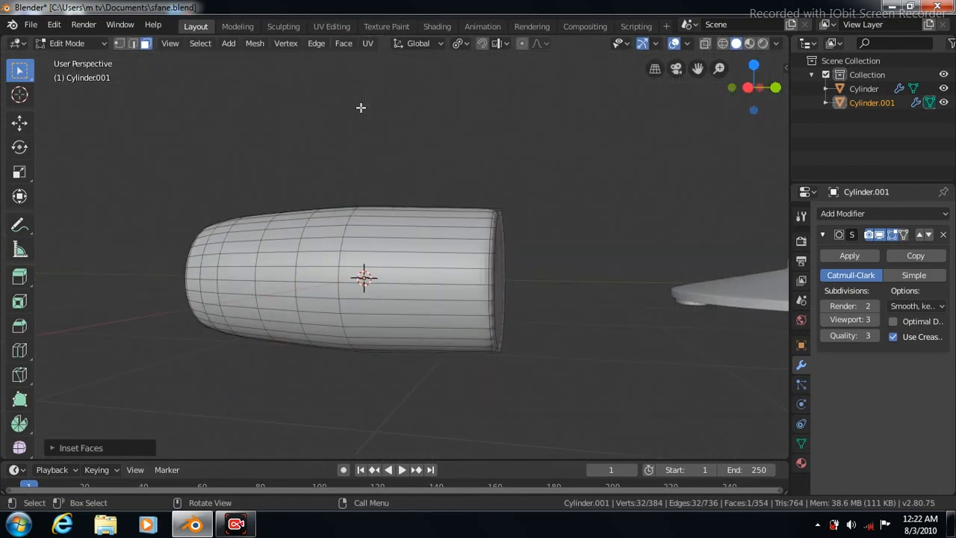
key(KP_6)
key(KP_6)
key(KP_6)
key(KP_6)
key(KP_6)
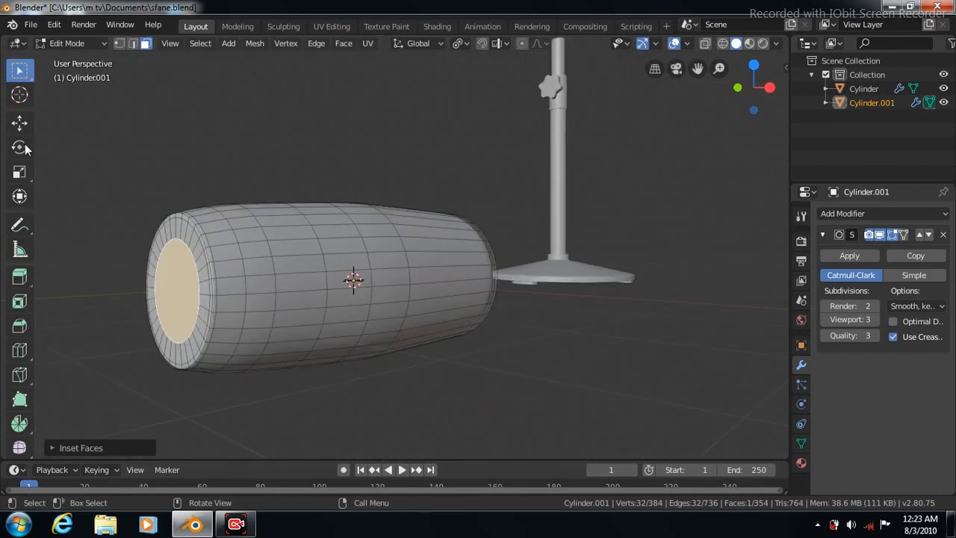
click(19, 123)
drag(226, 287, 252, 280)
key(KP_3)
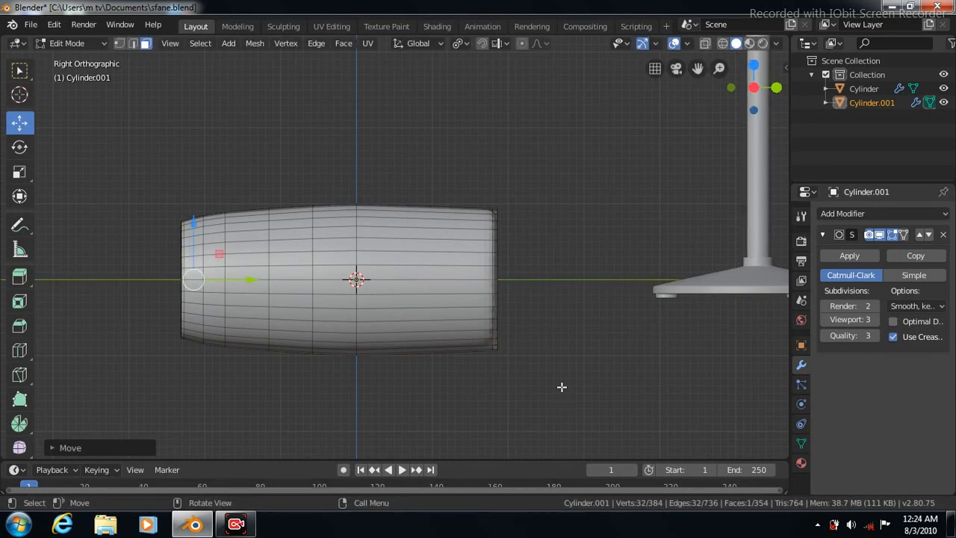
Inset the floor of the front recess by about 0.05
middle_drag(560, 389, 272, 79)
click(344, 44)
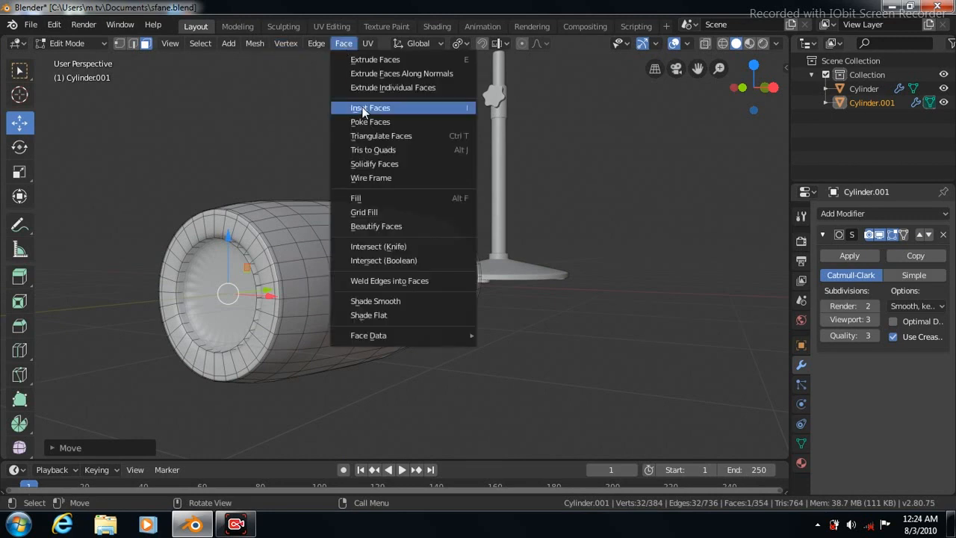
click(361, 107)
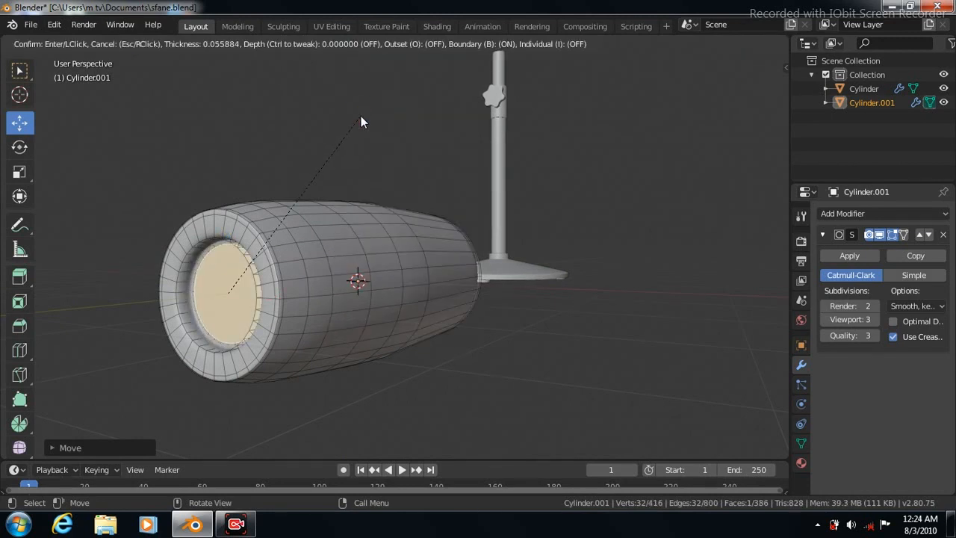
click(361, 117)
Cut supporting edge loops around the front recess to sharpen it, and return to Object Mode
click(20, 351)
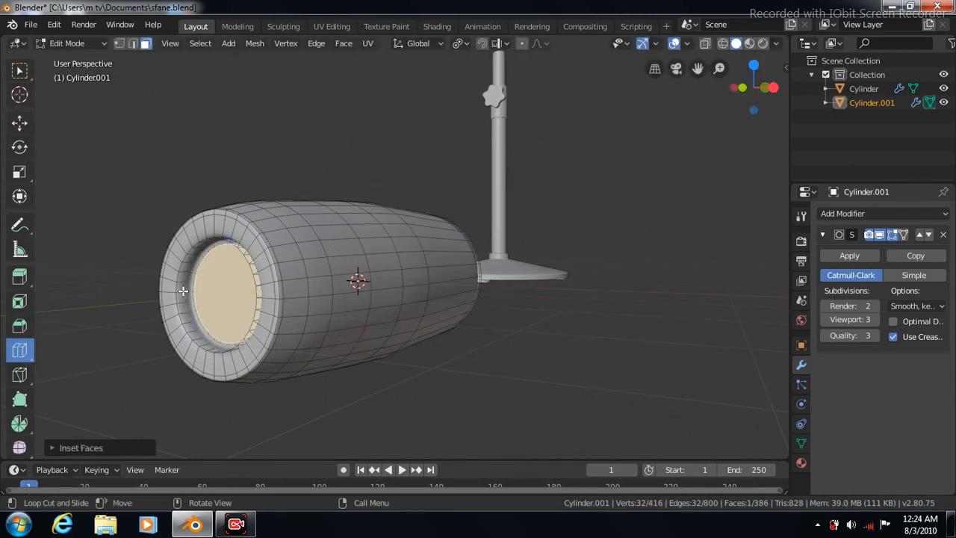
drag(187, 291, 179, 294)
key(Tab)
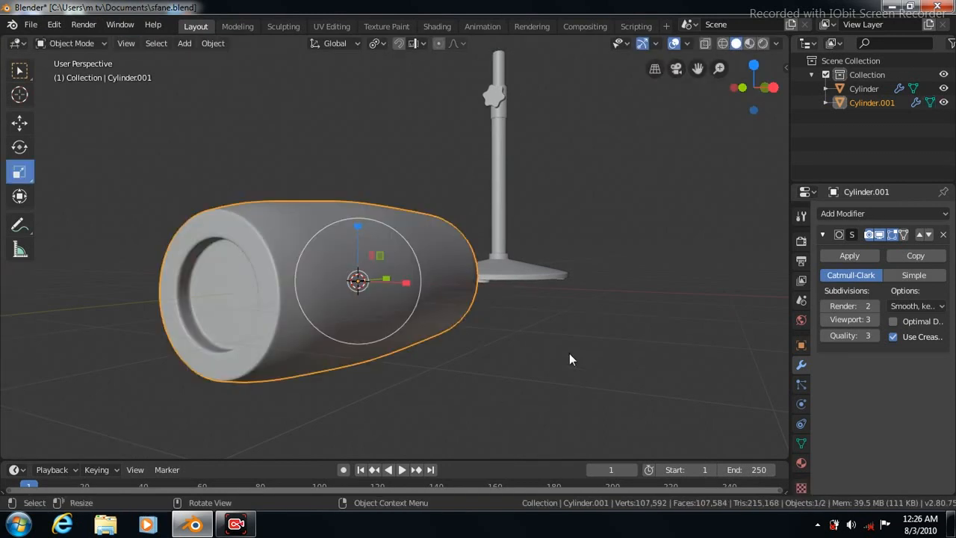
Move the housing sideways along X, clear of the stand, as seen in the back view
key(KP_3)
key(ctrl+KP_1)
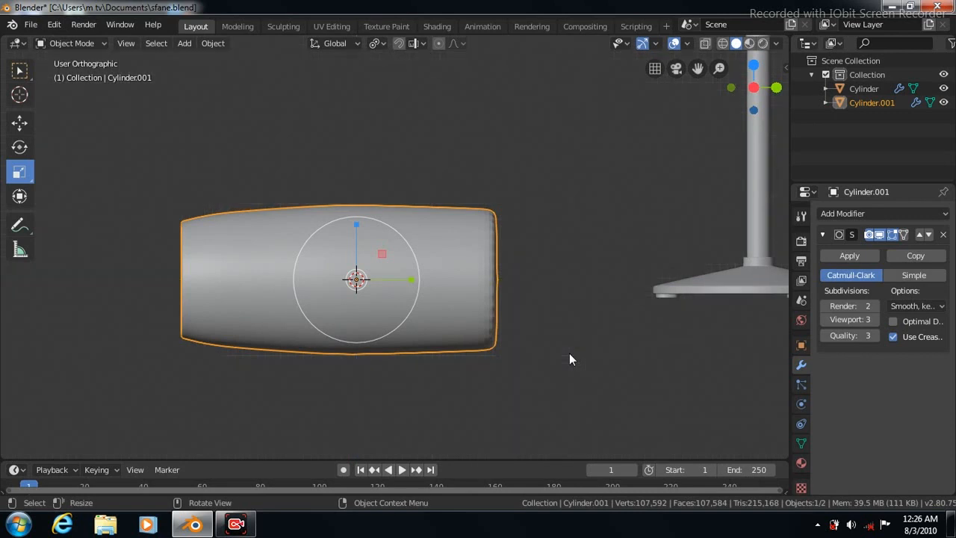
click(19, 72)
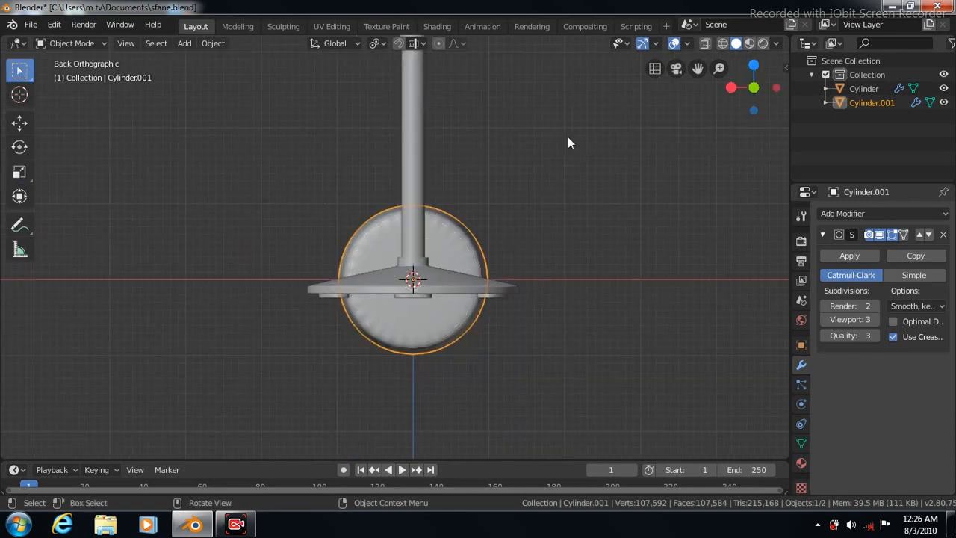
click(20, 122)
drag(353, 278, 142, 270)
mouse_move(697, 69)
mouse_down()
mouse_move(898, 46)
mouse_move(697, 69)
mouse_up()
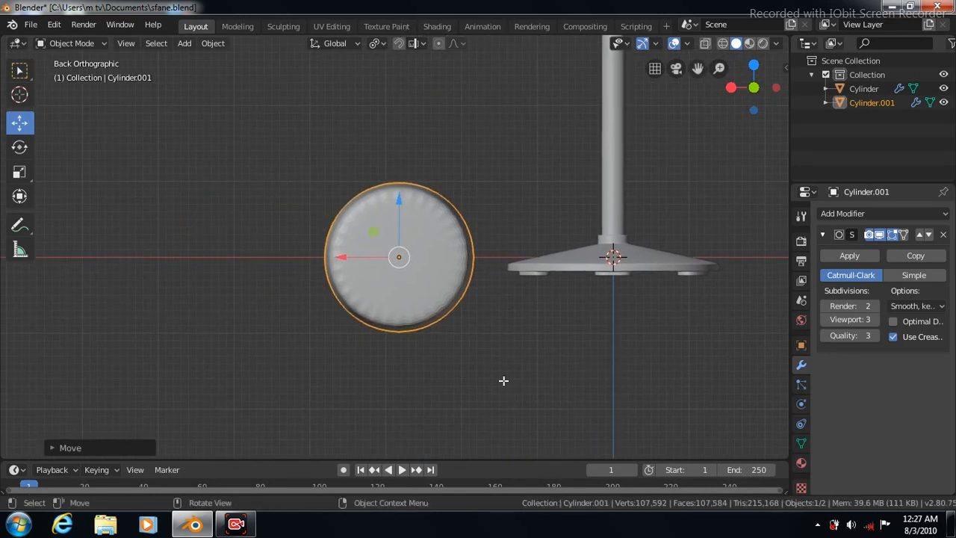
Select the housing's rear end face in Edit Mode and inset it by about 0.06
key(Tab)
scroll(503, 381, up, 3)
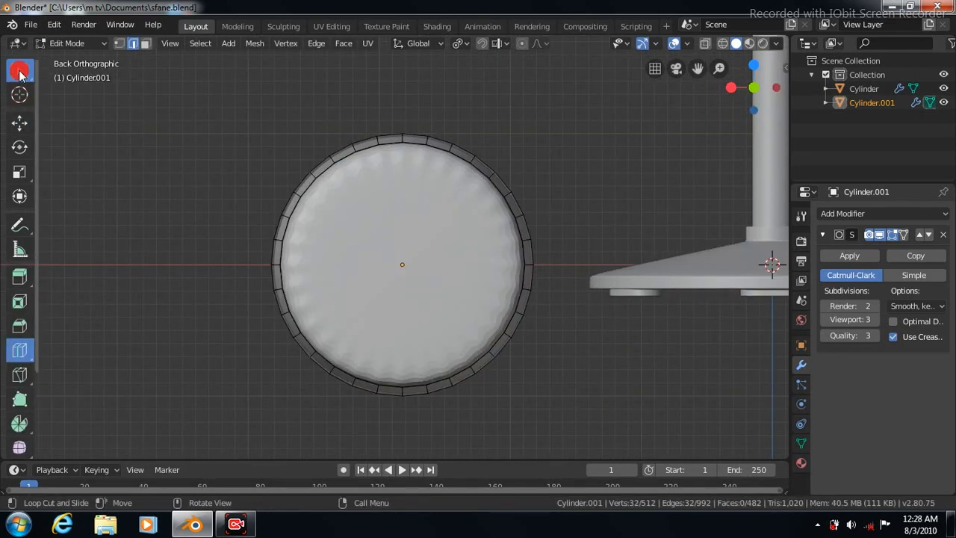
click(20, 70)
key(alt+a)
click(146, 44)
click(395, 243)
click(343, 44)
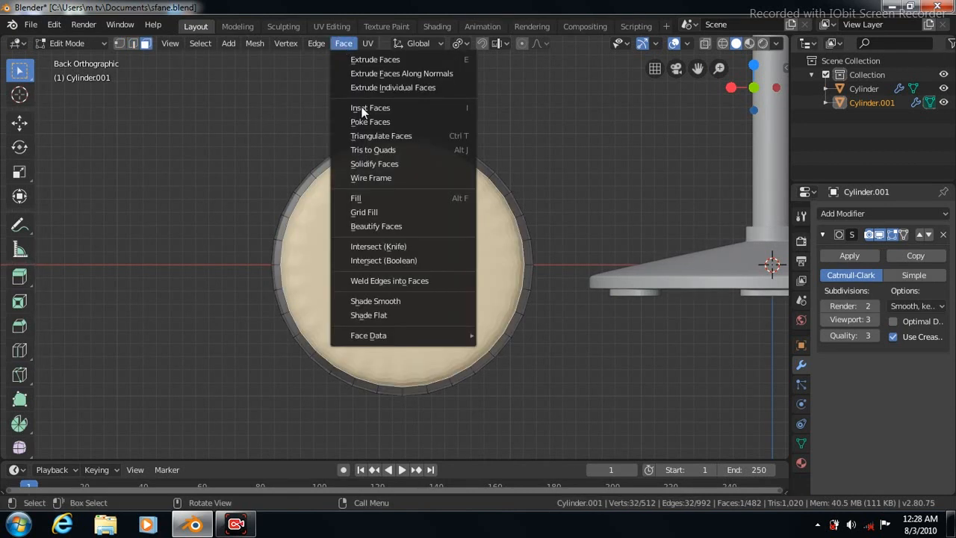
click(361, 111)
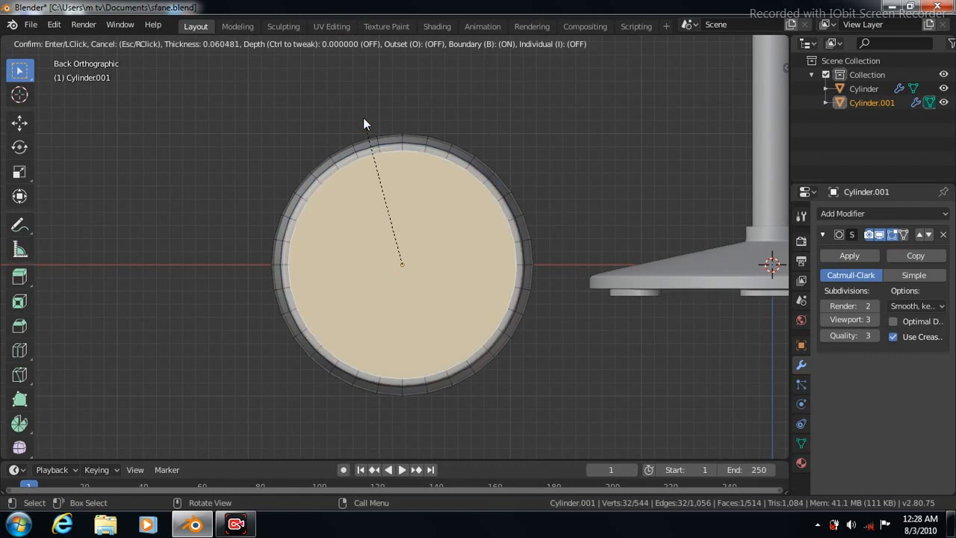
click(363, 117)
Inset the rear face again, down to a central disc about one-third of the inner face's width
click(343, 43)
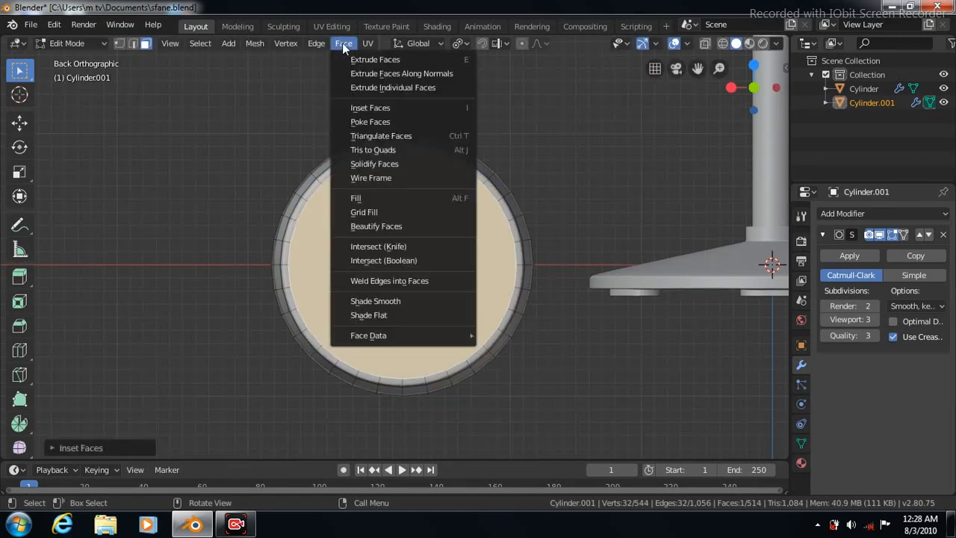
click(361, 109)
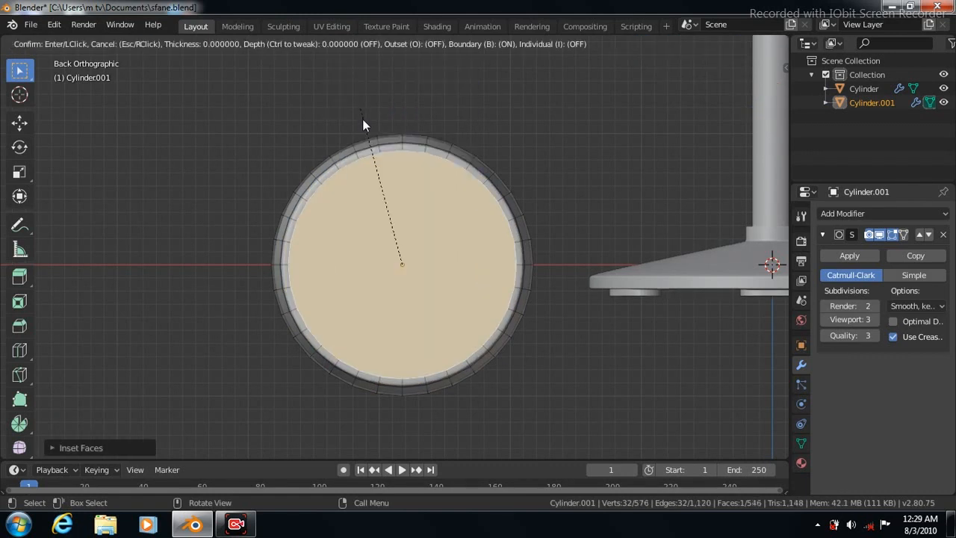
click(385, 213)
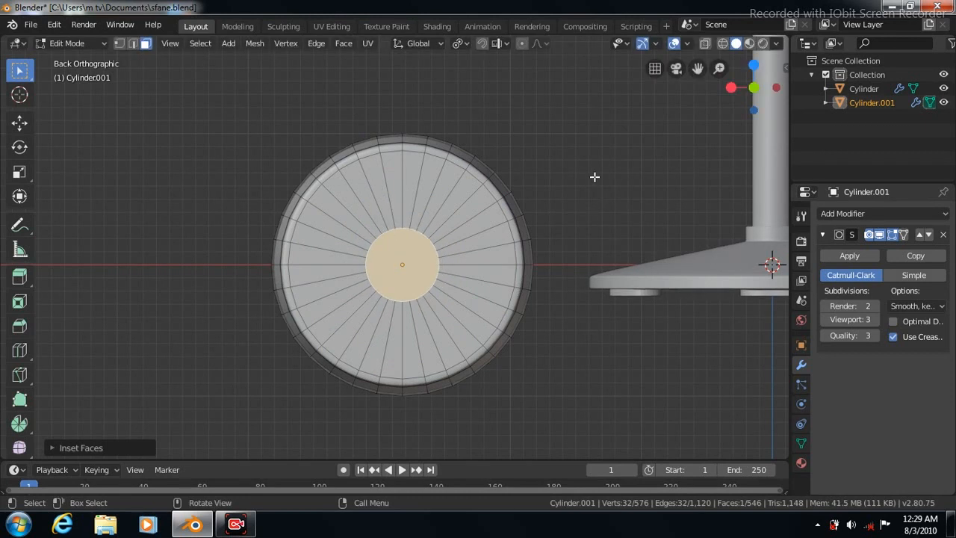
Add a zero-thickness inset to the central rear disc and move it slightly outward along Y to form a boss
click(344, 43)
click(369, 108)
click(369, 107)
middle_drag(369, 107, 370, 107)
key(KP_3)
click(19, 122)
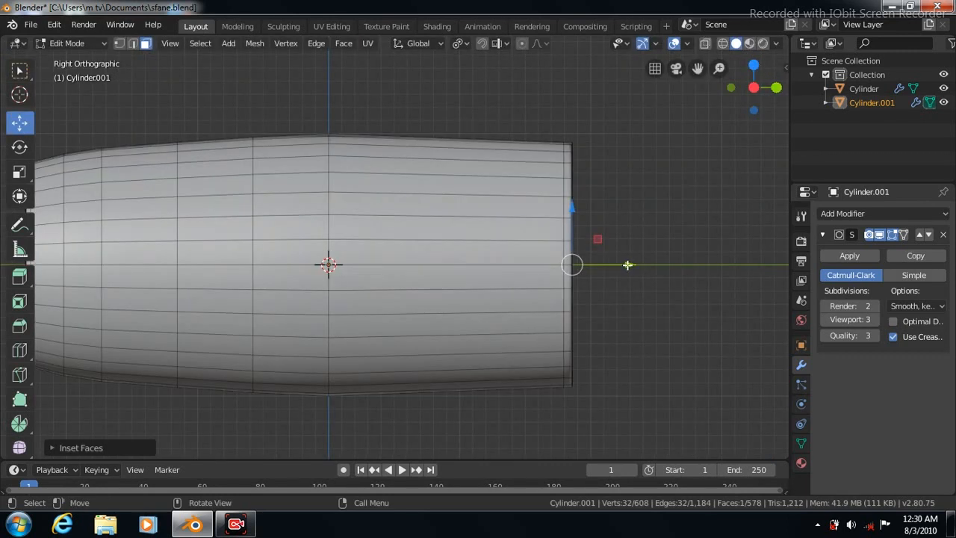
drag(628, 262, 645, 264)
click(698, 255)
key(ctrl+z)
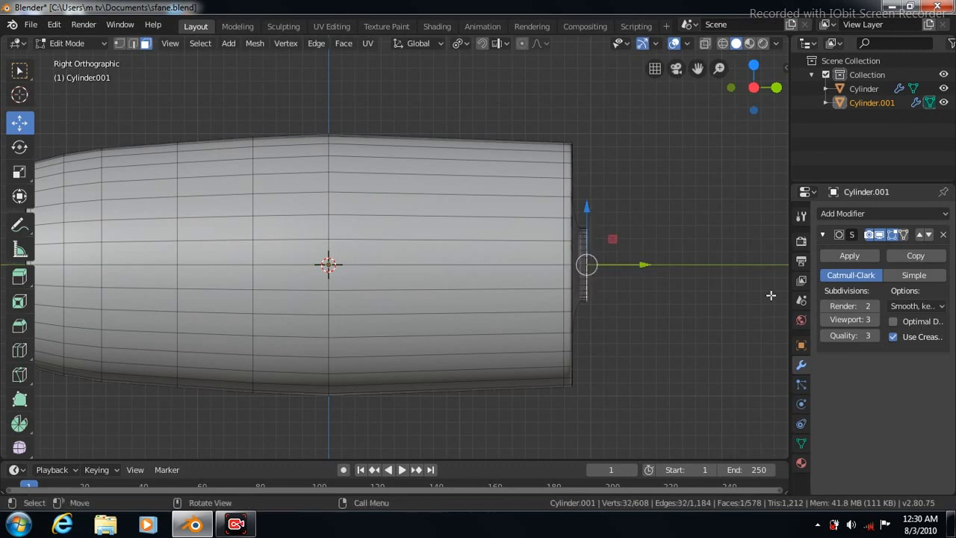
Cut a supporting edge loop around the rear boss close to its outer edge
click(19, 351)
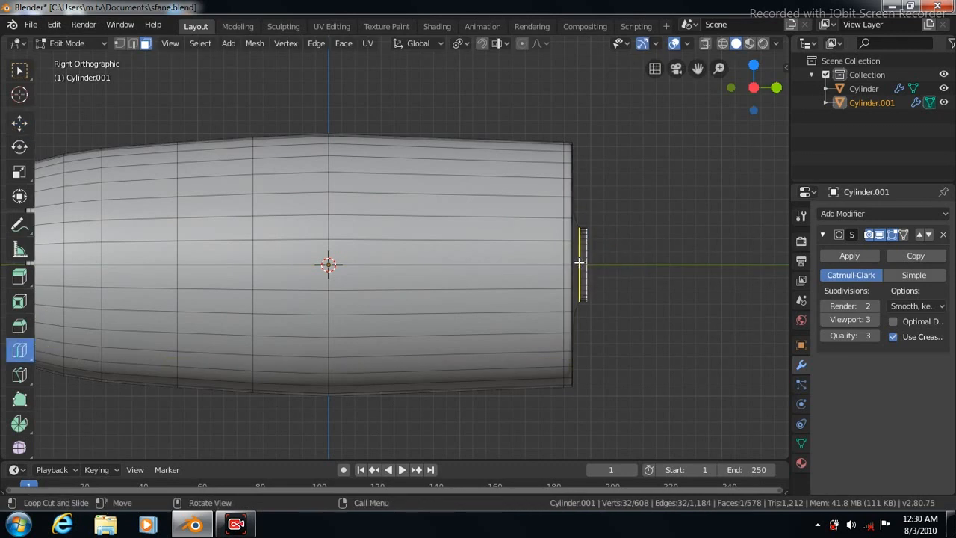
drag(697, 68, 561, 68)
scroll(512, 218, up, 4)
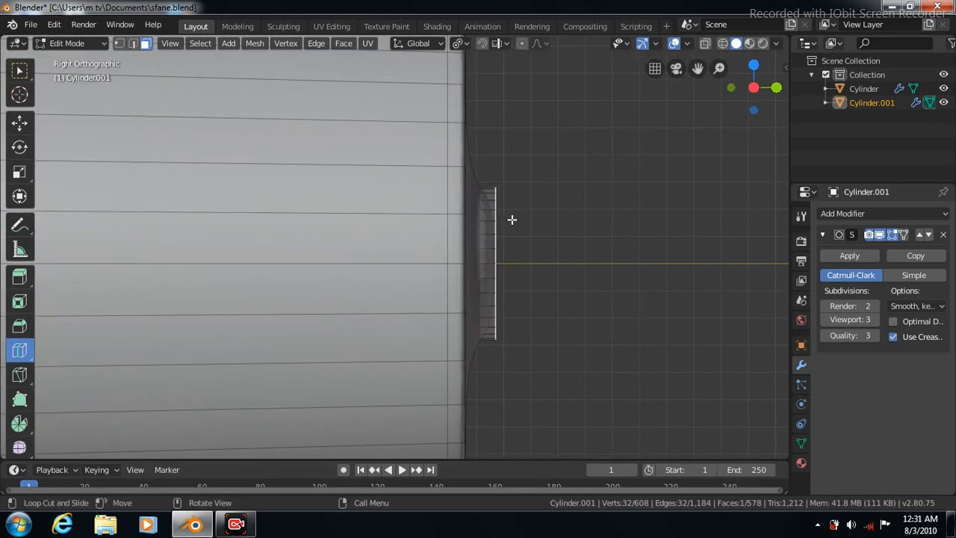
drag(482, 231, 494, 239)
Cut supporting edge loops around the base of the rear boss to sharpen its joint with the end face
key(KP_4)
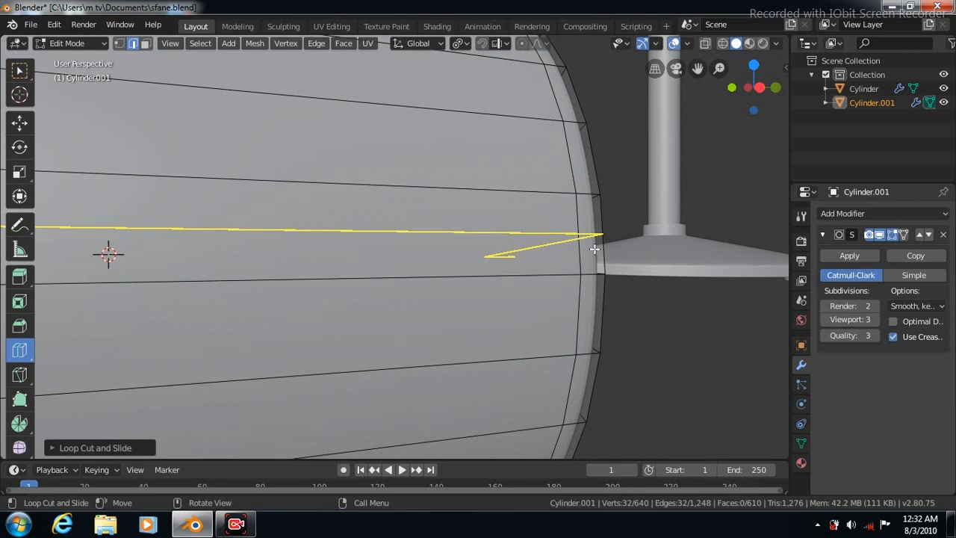
key(KP_6)
key(KP_6)
key(KP_6)
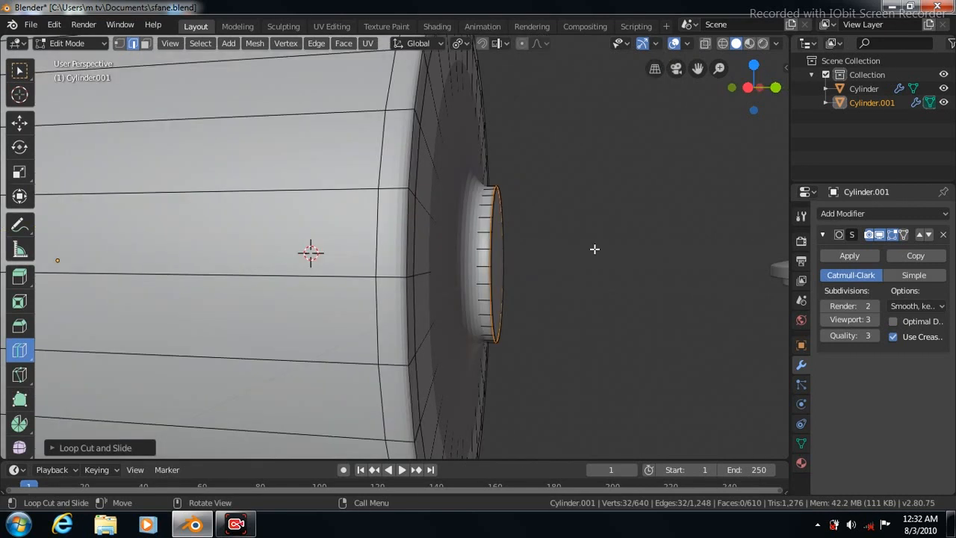
drag(399, 318, 437, 283)
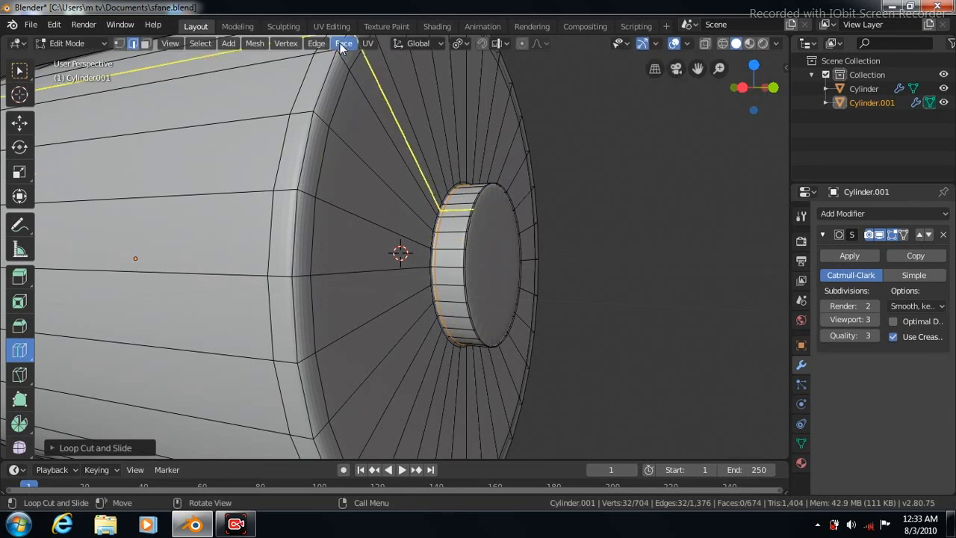
Select the end face of the rear boss and inset it by about 0.03
click(20, 73)
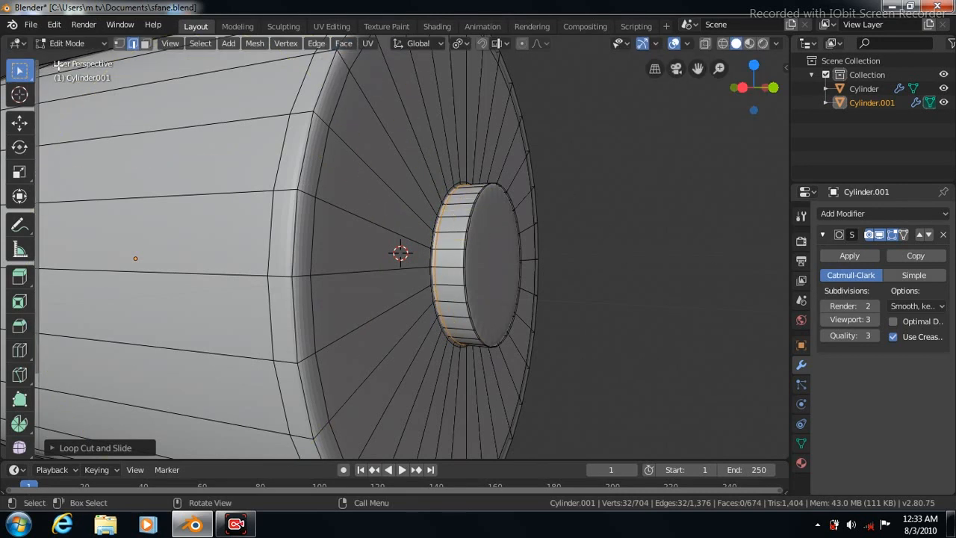
click(145, 43)
click(489, 264)
click(344, 42)
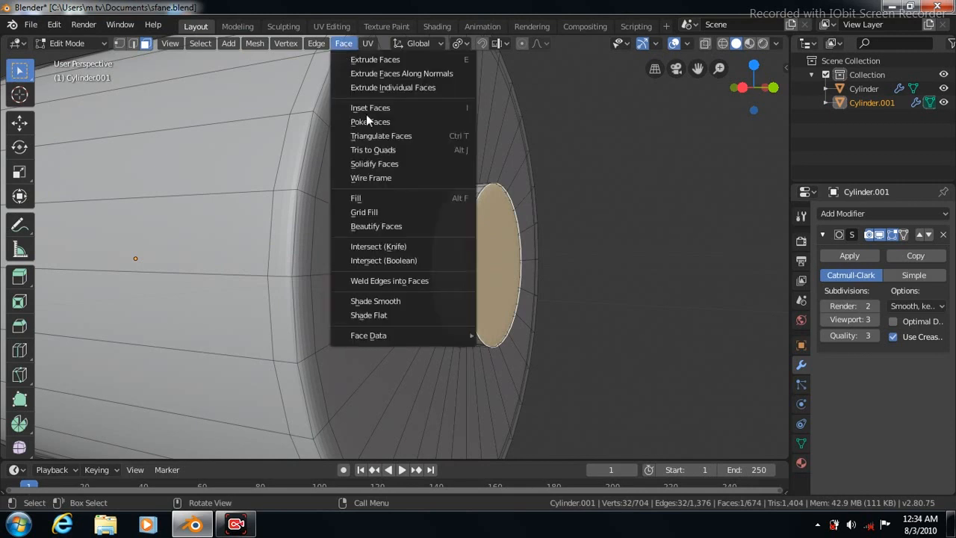
click(366, 106)
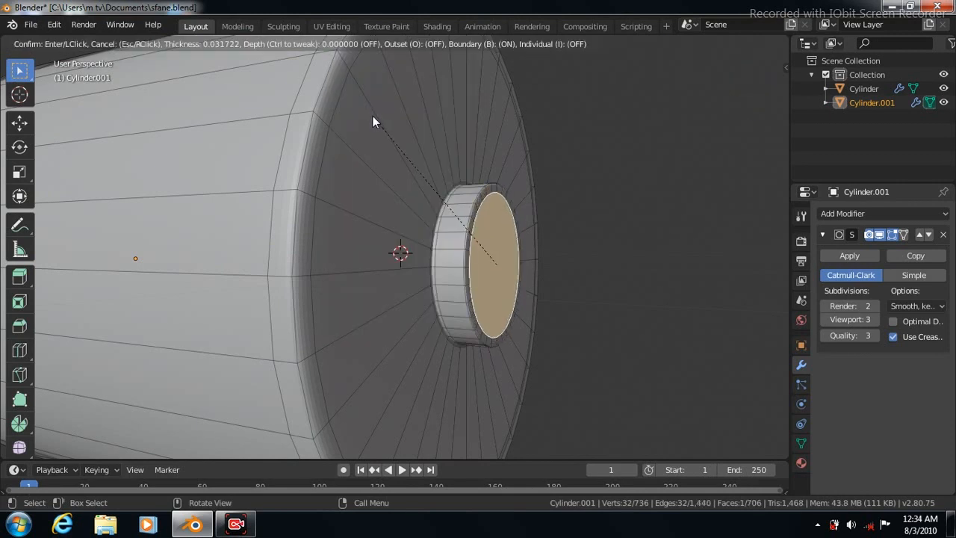
click(373, 115)
Inset the boss's end face again by about 0.17, down to a small central disc
click(342, 43)
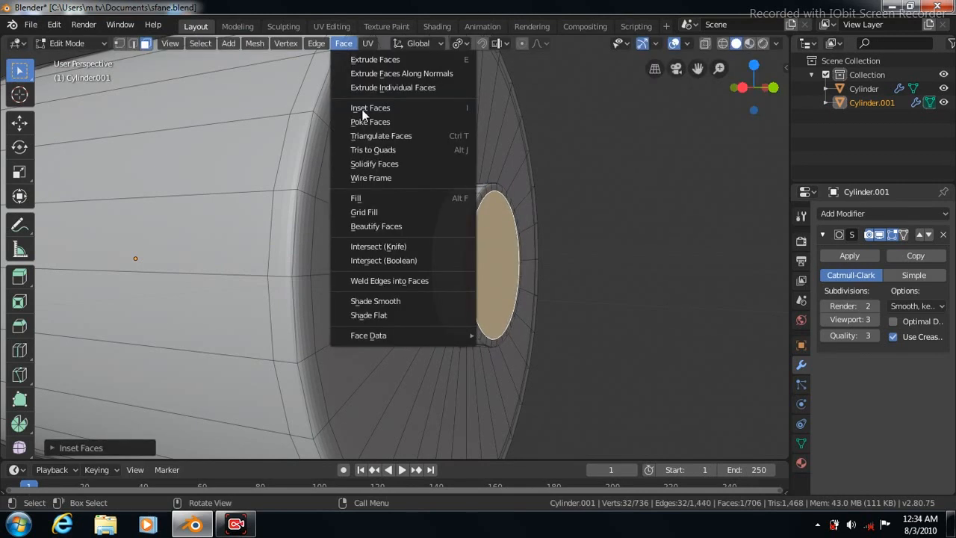
click(366, 109)
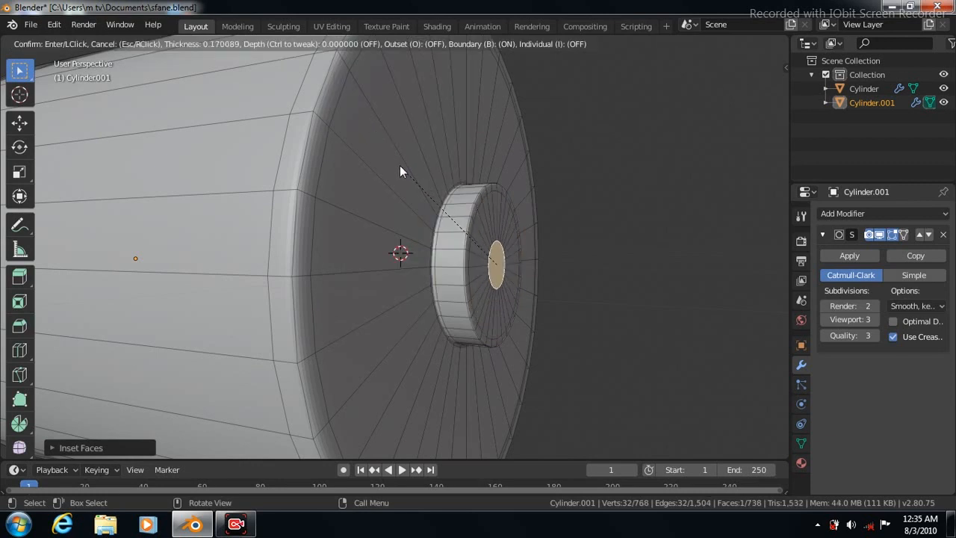
click(399, 166)
Add a zero-thickness inset to the boss's small disc and move it outward along Y to form a shaft
click(342, 43)
click(361, 109)
click(361, 105)
click(19, 122)
drag(553, 265, 623, 274)
Cut supporting edge loops near the tip and base of the rear shaft to sharpen its ends
click(20, 350)
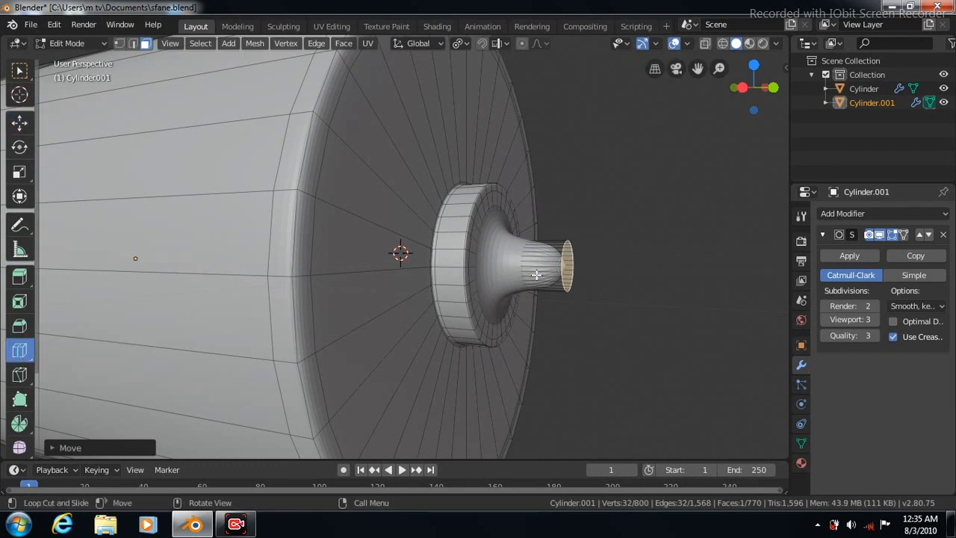
drag(530, 268, 306, 249)
drag(495, 261, 683, 219)
key(Tab)
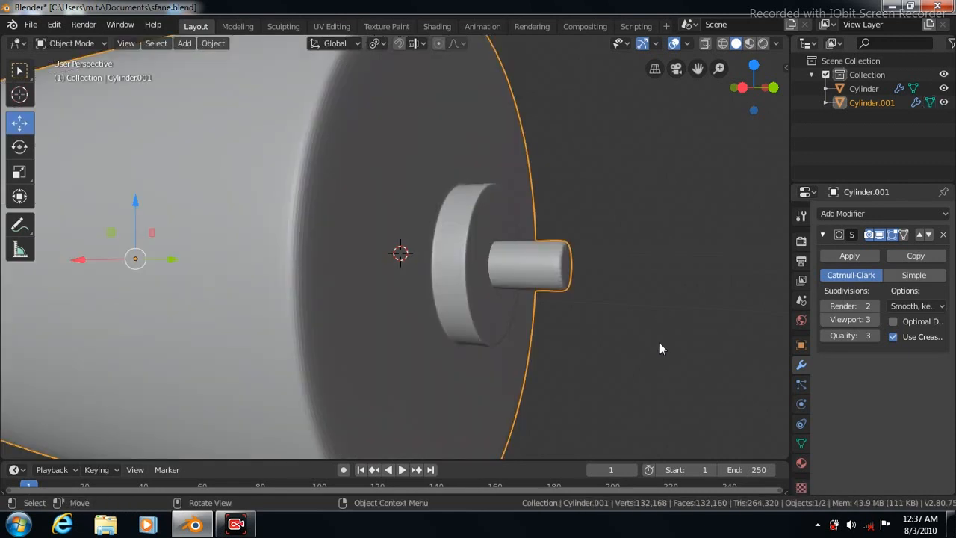
key(Tab)
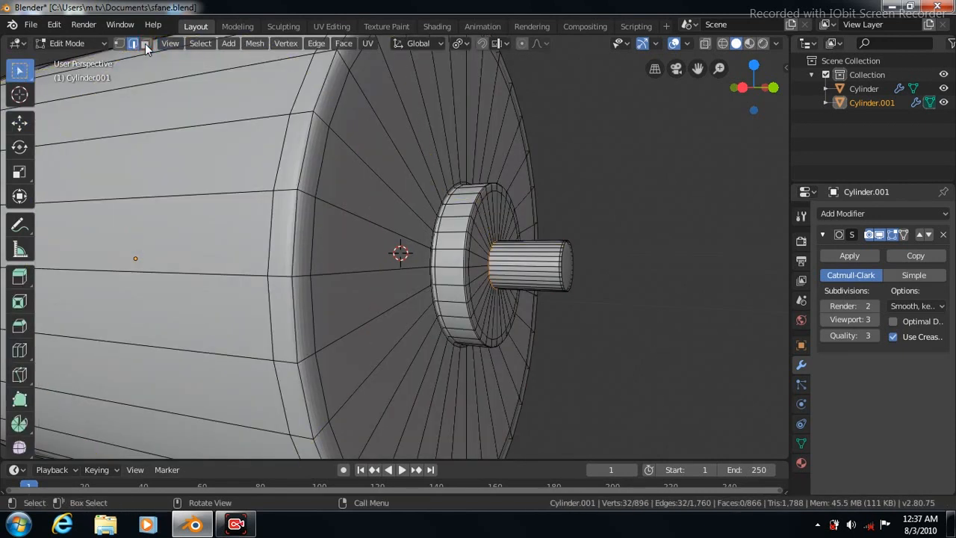
Select the shaft's round end face and inset it to a smaller disc
click(146, 43)
click(567, 265)
click(343, 43)
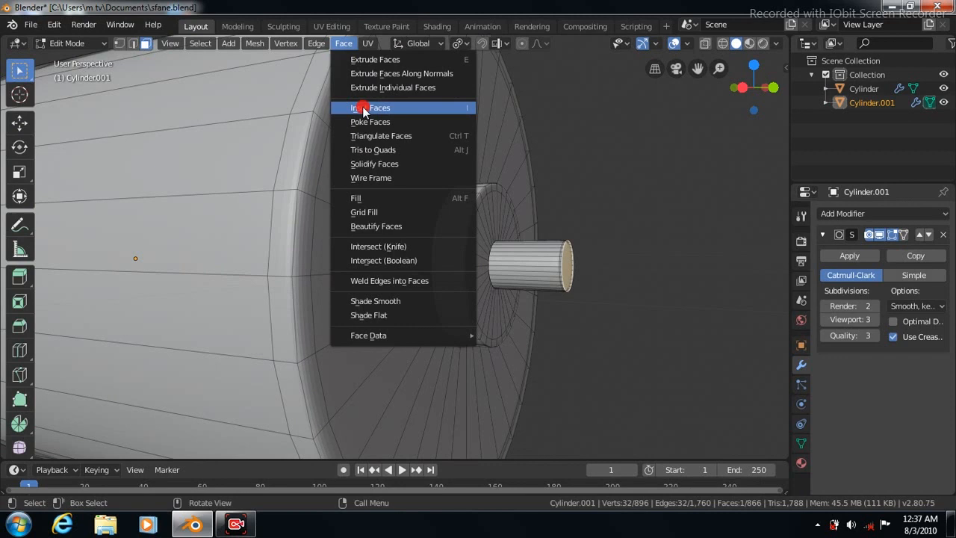
click(362, 106)
click(377, 119)
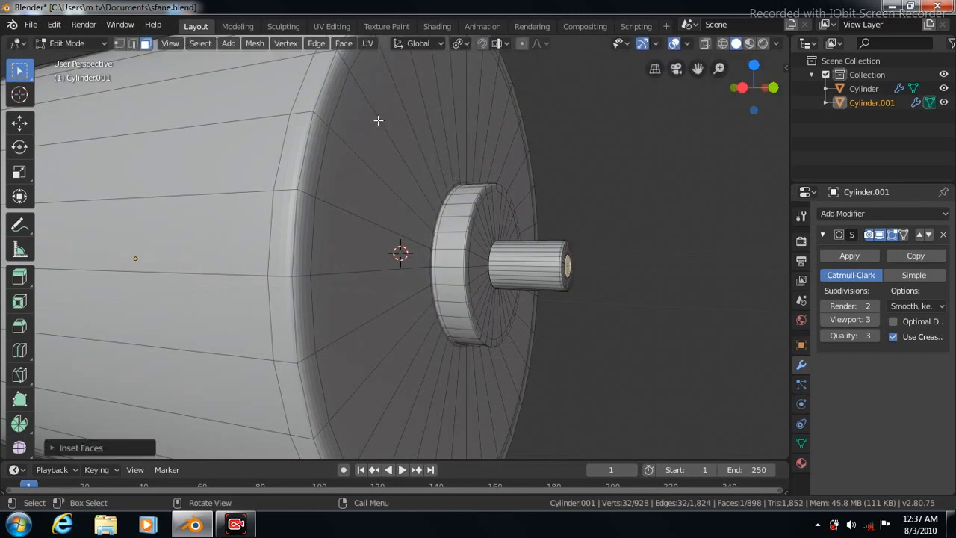
key(Tab)
right_click(350, 243)
click(350, 243)
key(Tab)
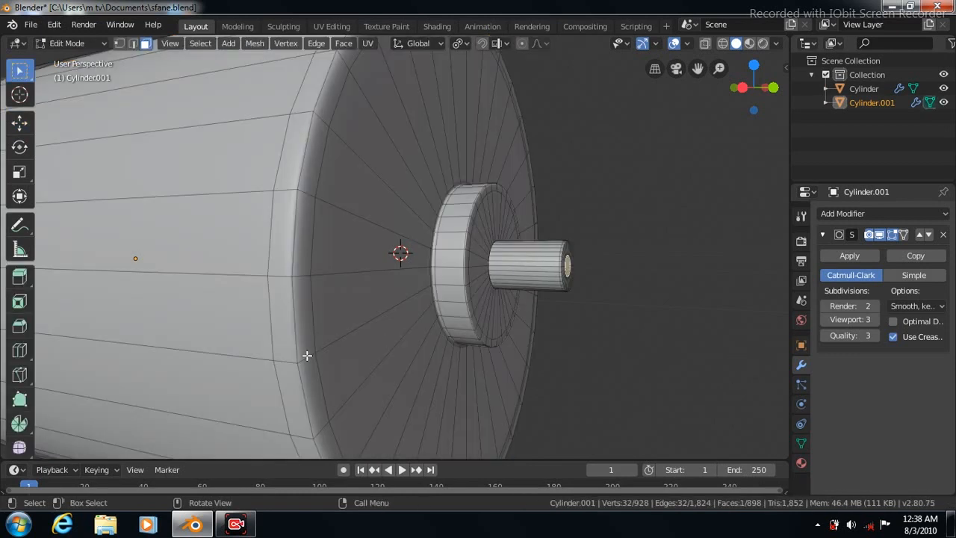
Cut supporting edge loops on both sides of the housing's rear rim edge to sharpen it
click(17, 351)
drag(298, 276, 288, 276)
drag(280, 282, 289, 283)
key(Tab)
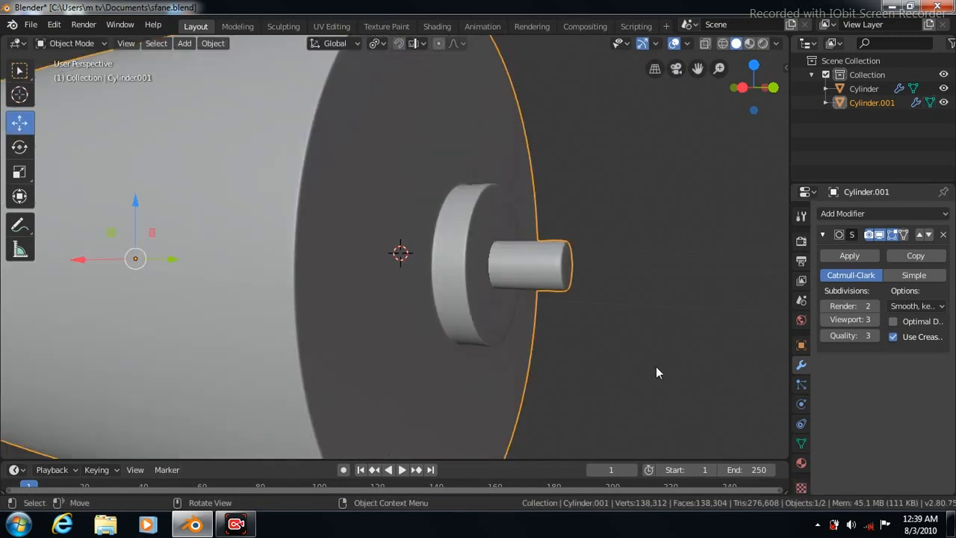
key(Tab)
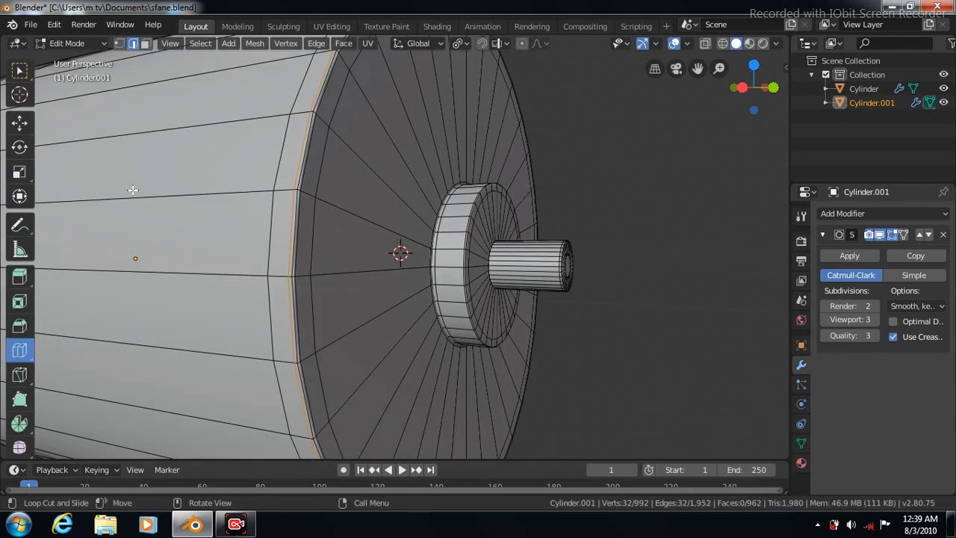
Inset the narrow face ring around the rear end face's rim by about 0.009 and move it slightly outward along Y
click(19, 70)
click(146, 43)
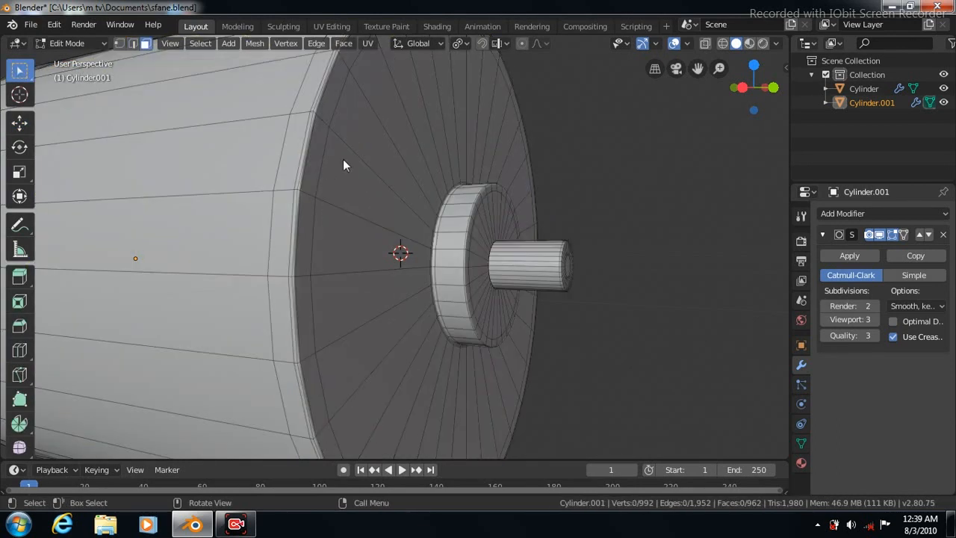
click(308, 177)
alt+click(308, 196)
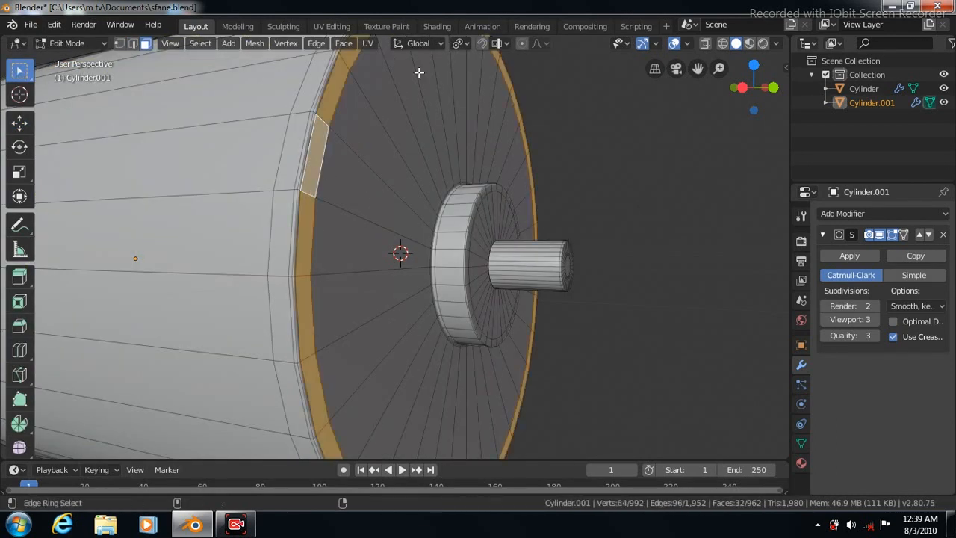
click(343, 42)
click(364, 109)
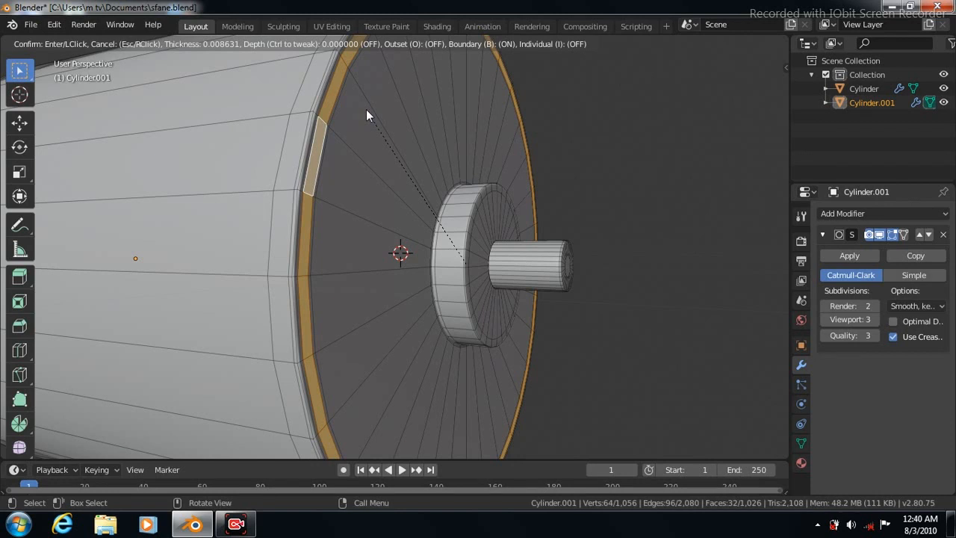
click(366, 114)
click(19, 123)
drag(518, 264, 524, 265)
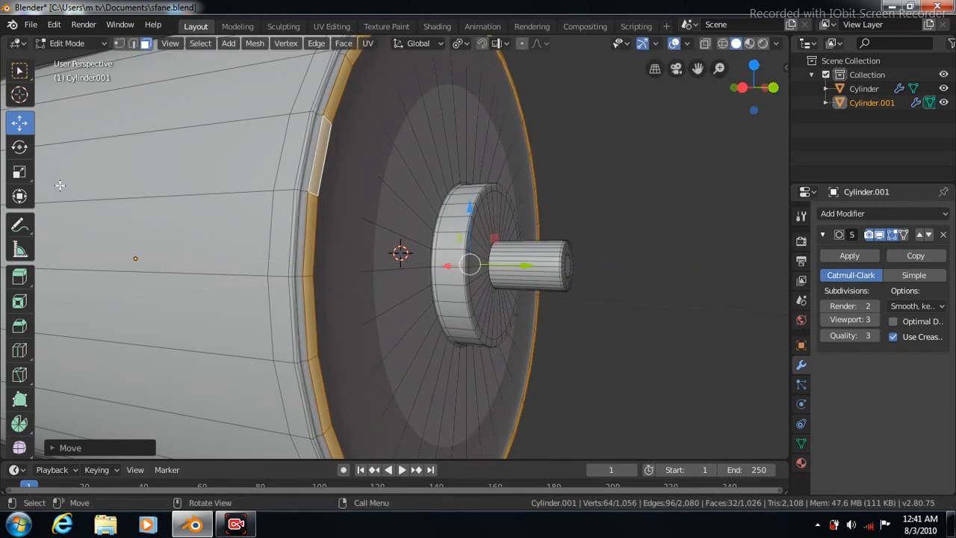
Cut supporting edge loops around the raised rim of the rear end face to crisp its edges
click(19, 349)
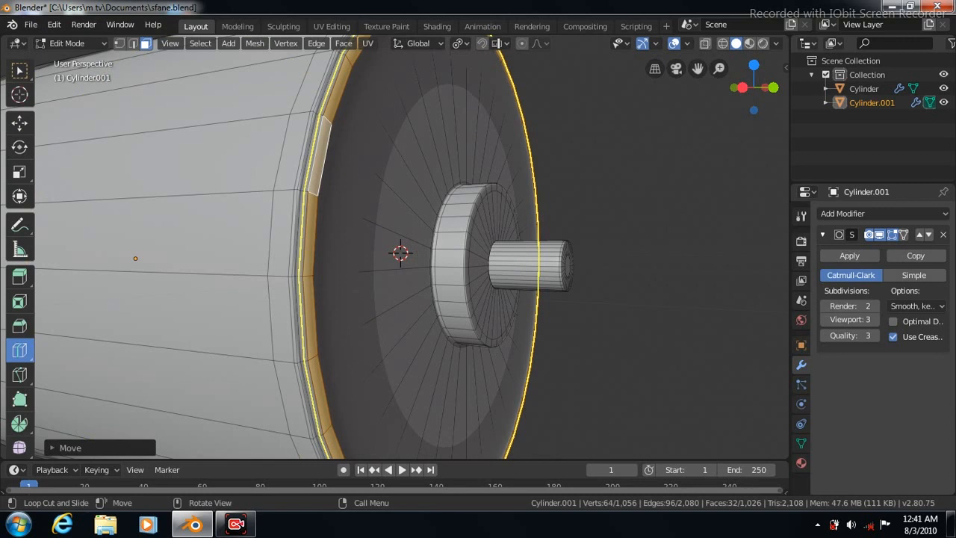
click(299, 275)
click(297, 277)
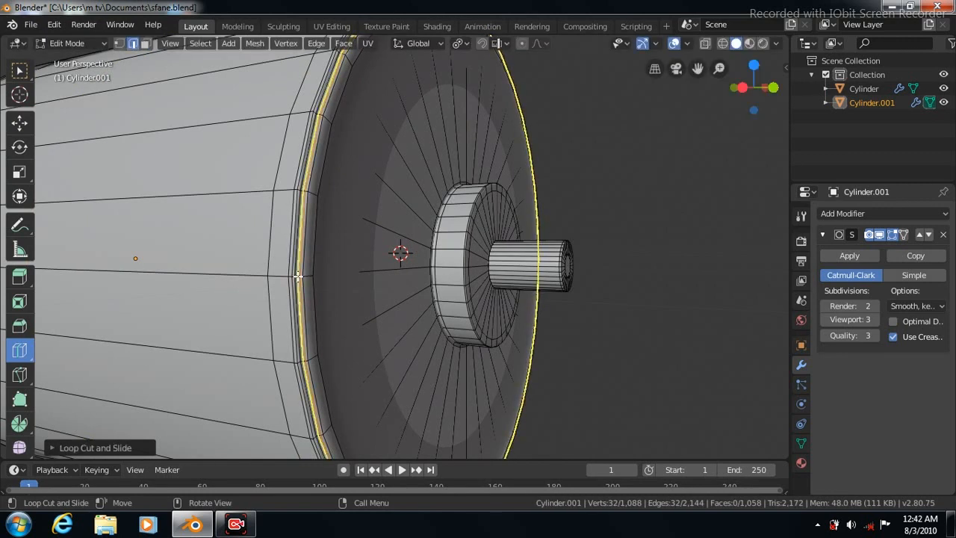
click(297, 277)
click(297, 276)
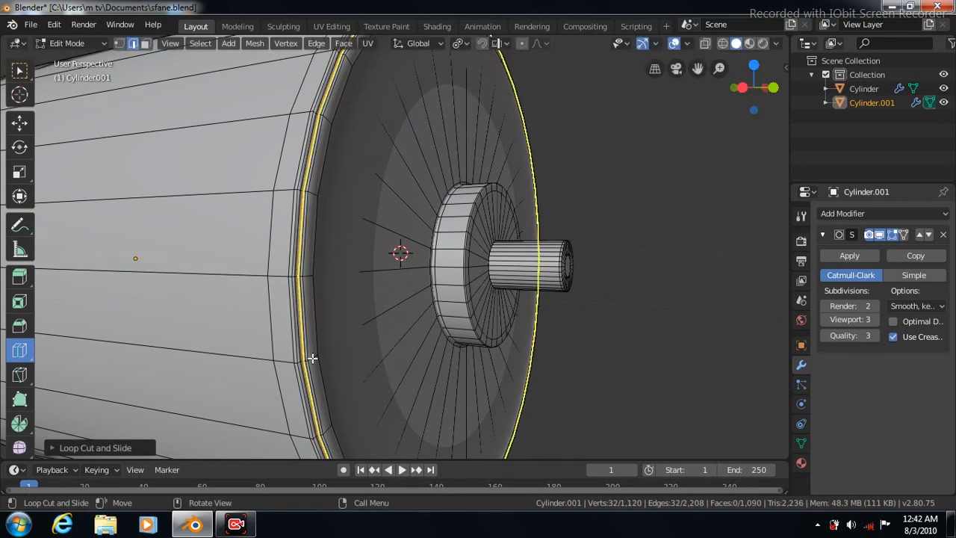
mouse_move(312, 356)
mouse_down()
mouse_move(304, 364)
mouse_move(312, 357)
mouse_up()
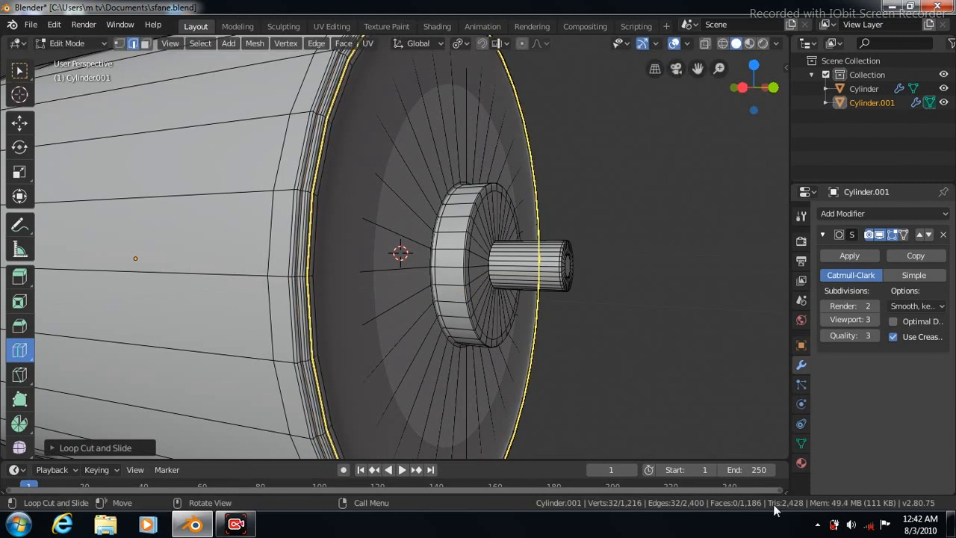
click(520, 119)
key(Tab)
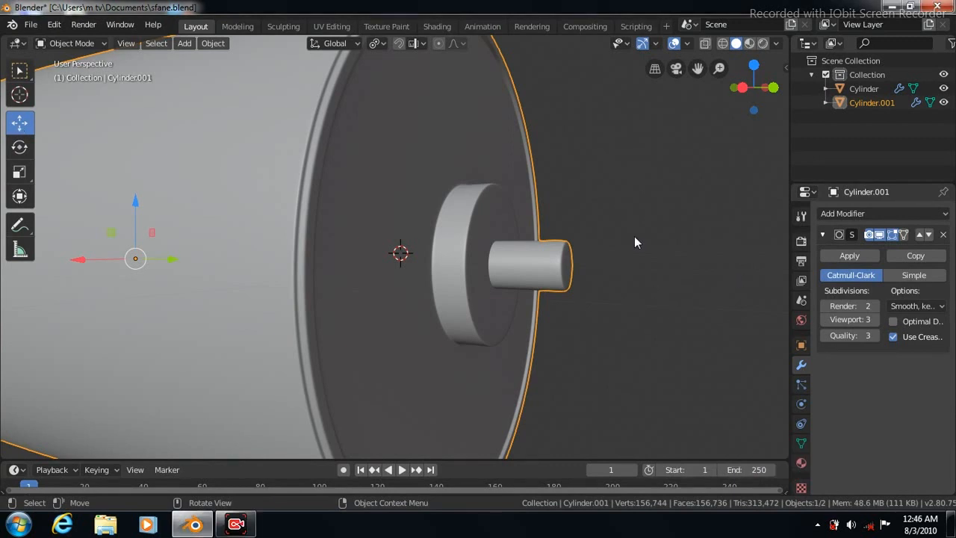
In the right orthographic view, cut two closely spaced edge loops around the housing near its rear end
key(KP_3)
key(Tab)
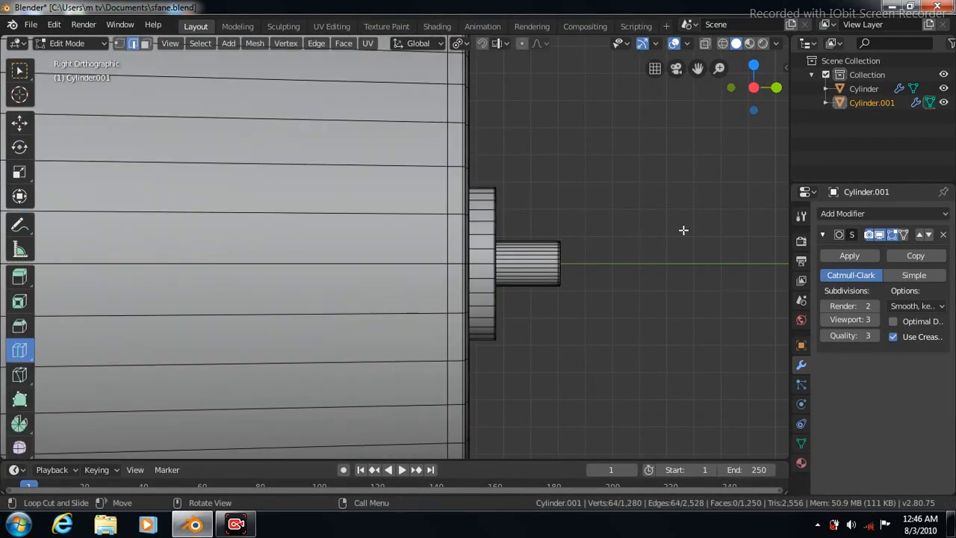
drag(385, 267, 581, 265)
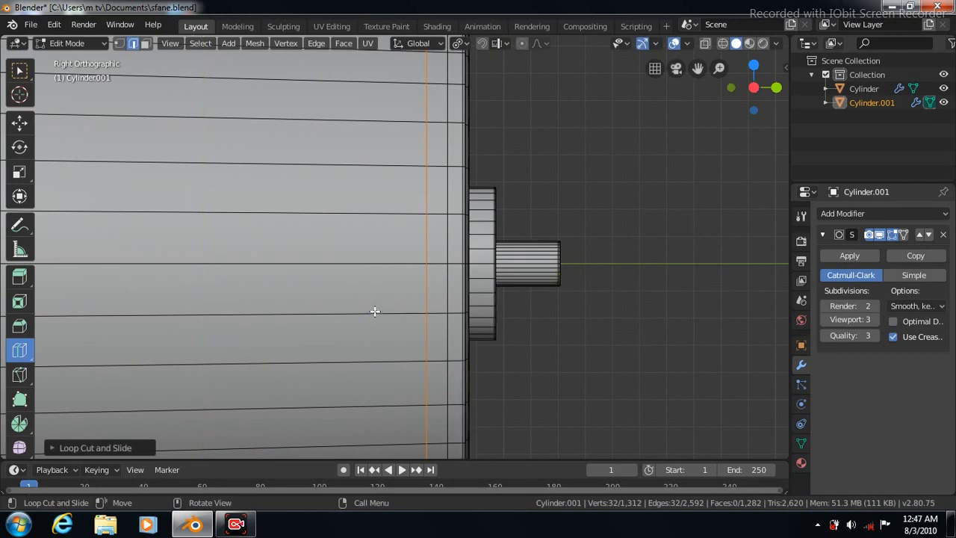
drag(378, 313, 599, 352)
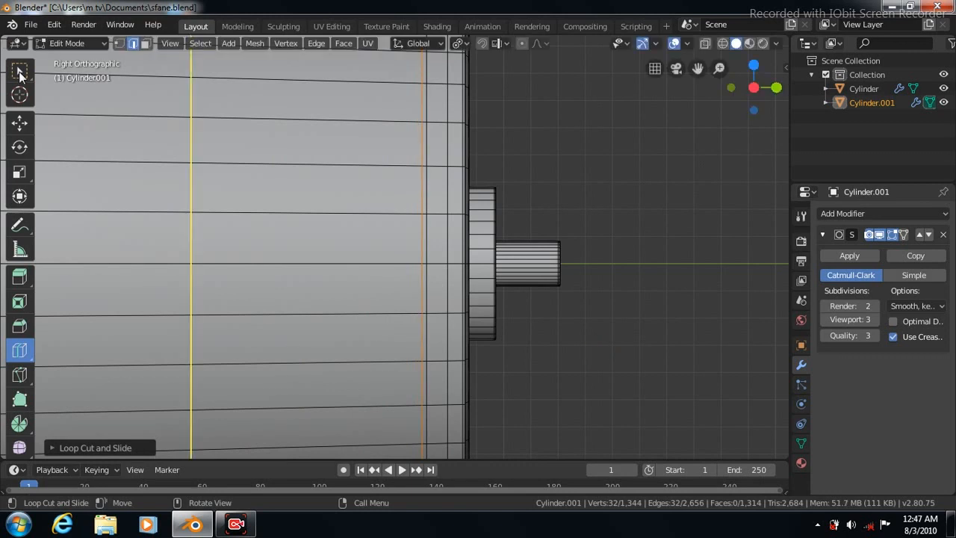
Inset the narrow face loop between the two new cuts and scale it slightly inward to form a groove
click(18, 72)
click(145, 44)
click(424, 213)
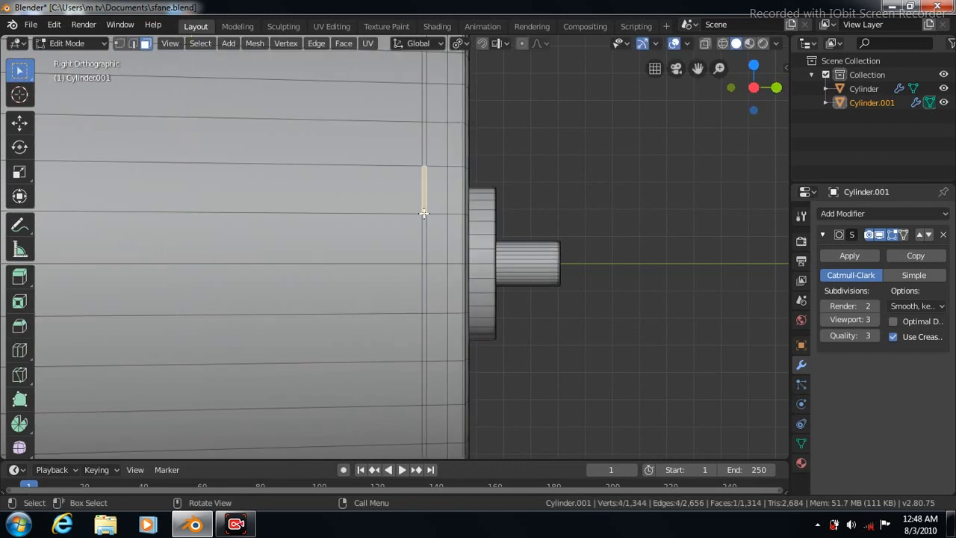
alt+click(424, 213)
scroll(631, 305, down, 3)
scroll(632, 304, up, 1)
click(344, 44)
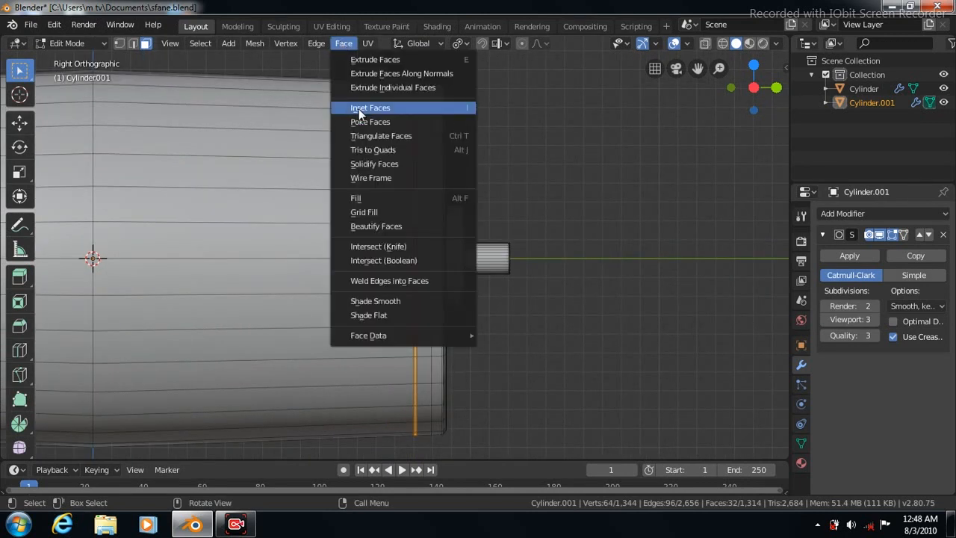
click(359, 108)
click(360, 109)
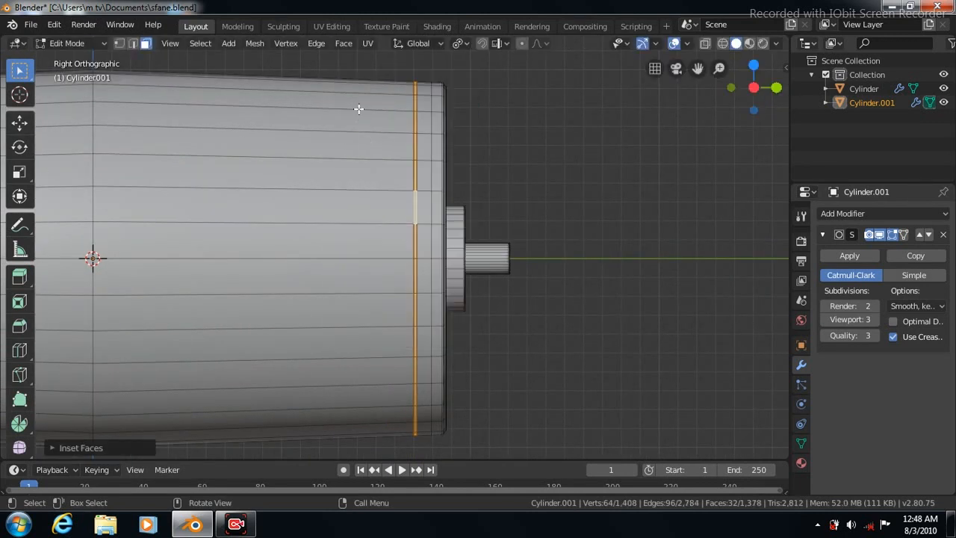
click(20, 173)
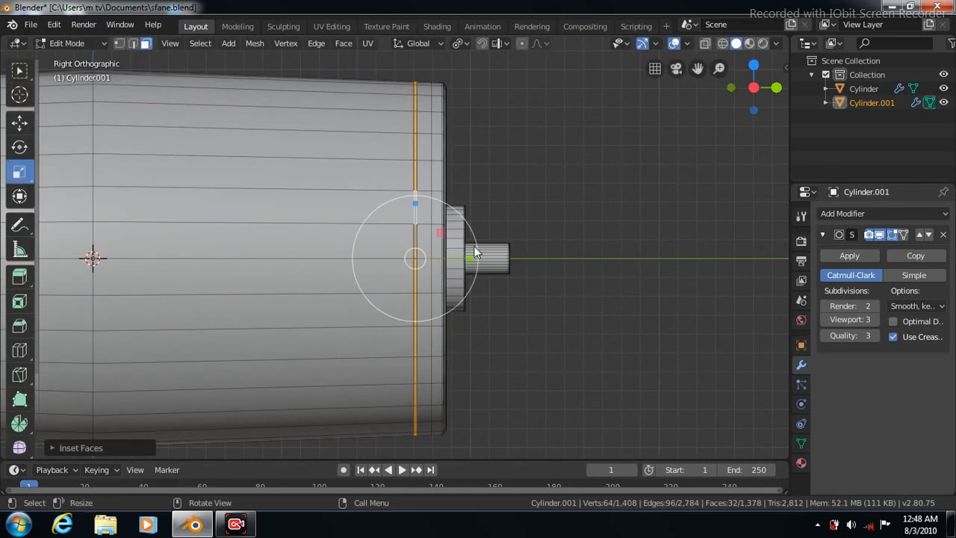
key(s)
click(535, 342)
Cut a supporting edge loop close to each side of the housing's groove
click(19, 350)
scroll(364, 188, up, 4)
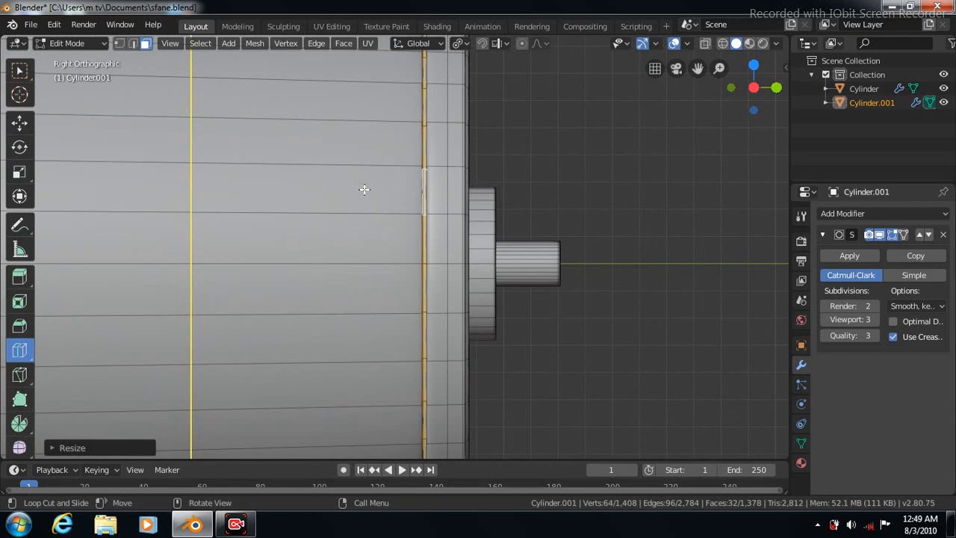
scroll(363, 189, up, 1)
drag(395, 207, 638, 230)
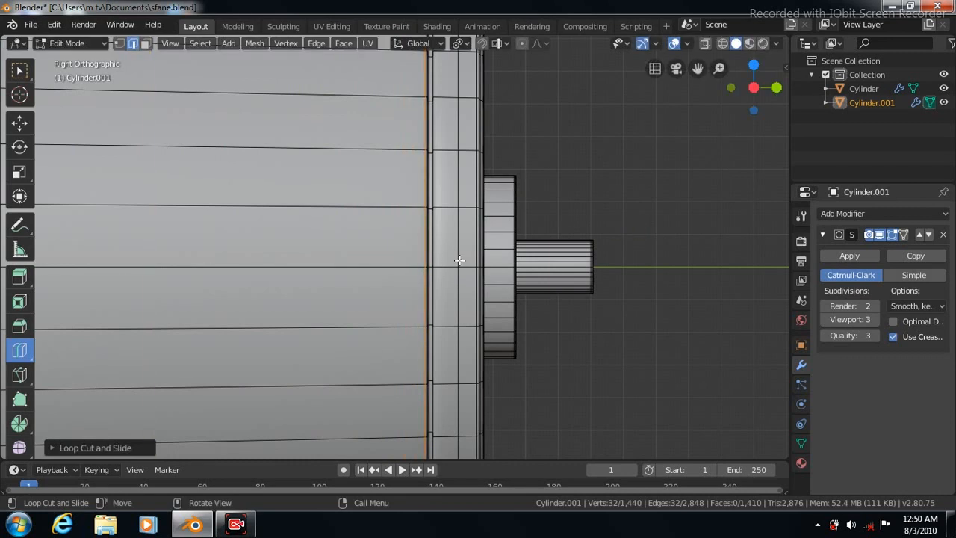
drag(446, 267, 433, 266)
key(Tab)
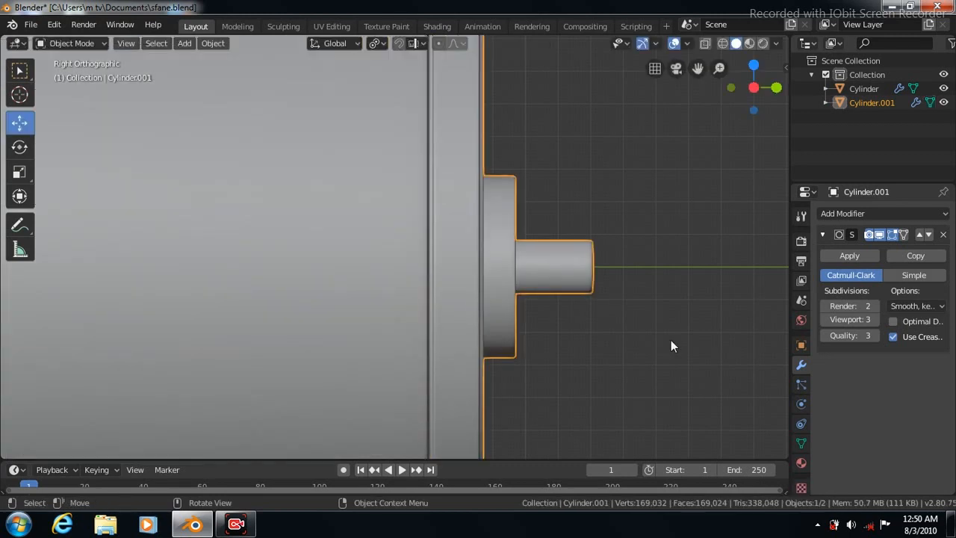
Examine the housing's smoothed groove and rear end up close and as a whole, with the object deselected
scroll(670, 341, down, 2)
scroll(670, 340, down, 2)
scroll(670, 345, down, 2)
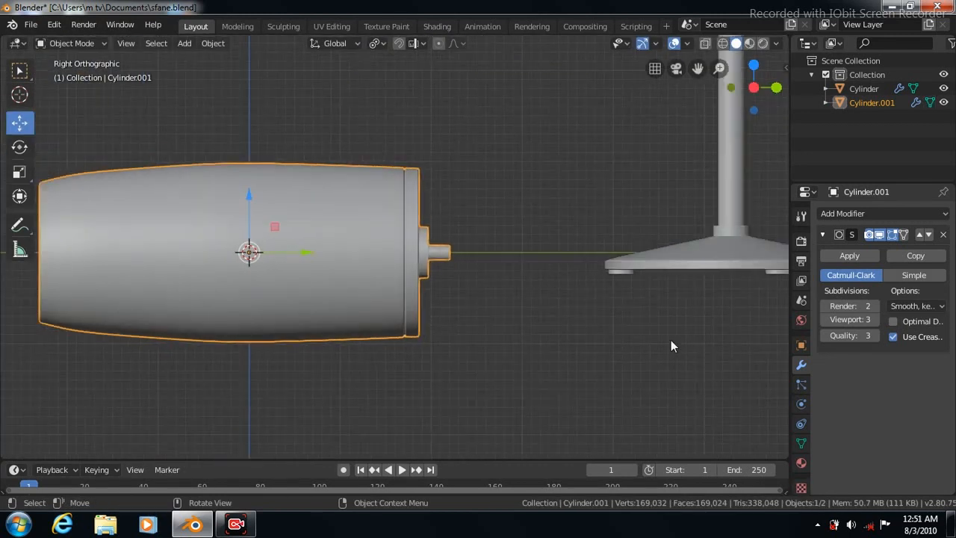
scroll(671, 345, up, 6)
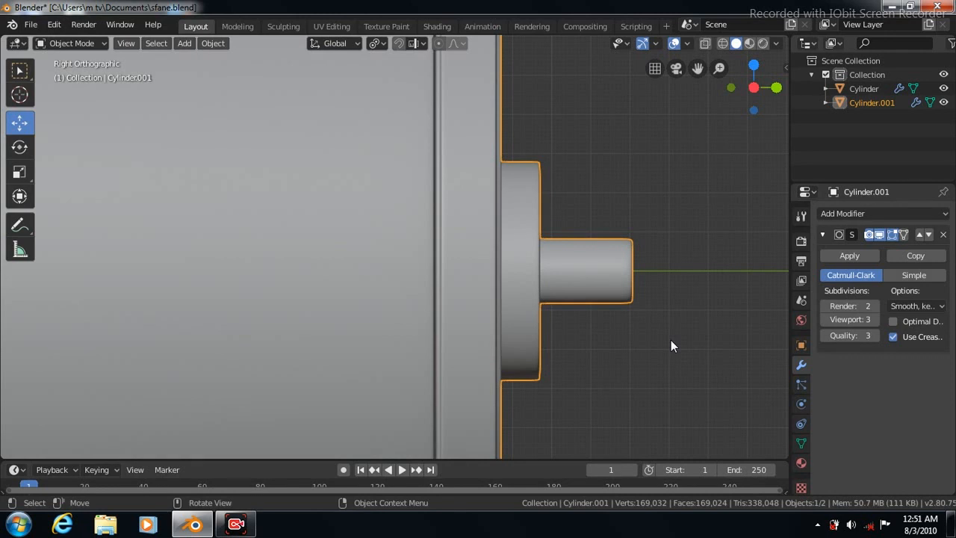
scroll(671, 341, down, 3)
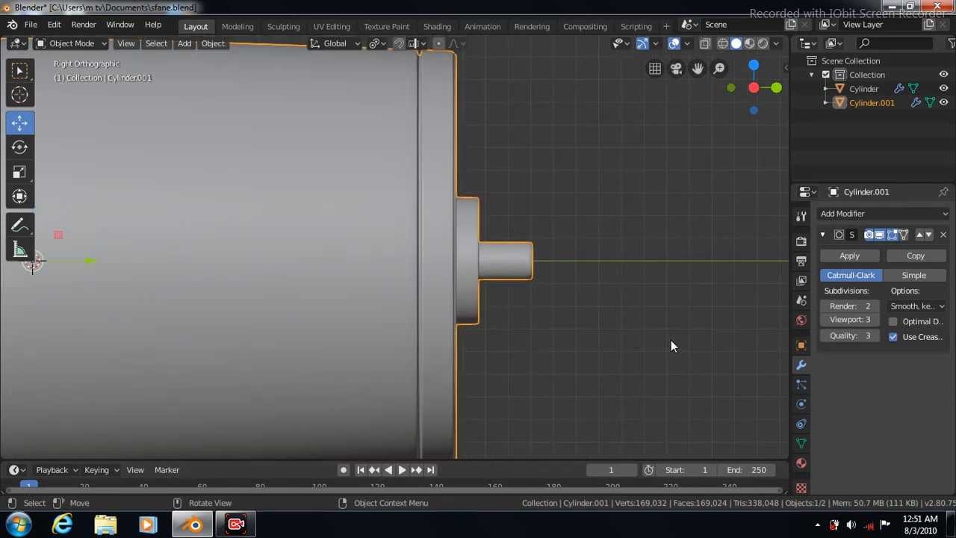
scroll(670, 341, down, 1)
click(621, 345)
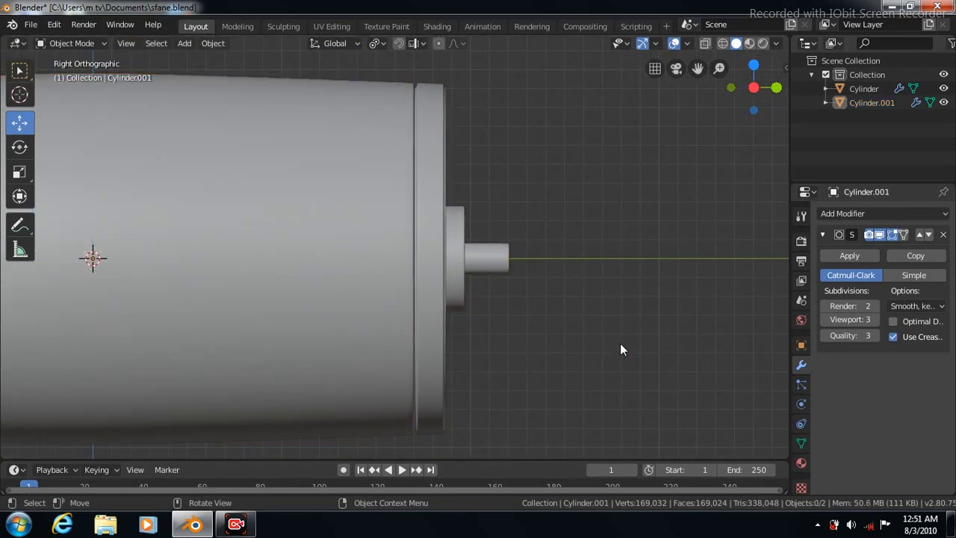
Select the motor housing and raise it along Z above the ground line, beside the stand
click(331, 293)
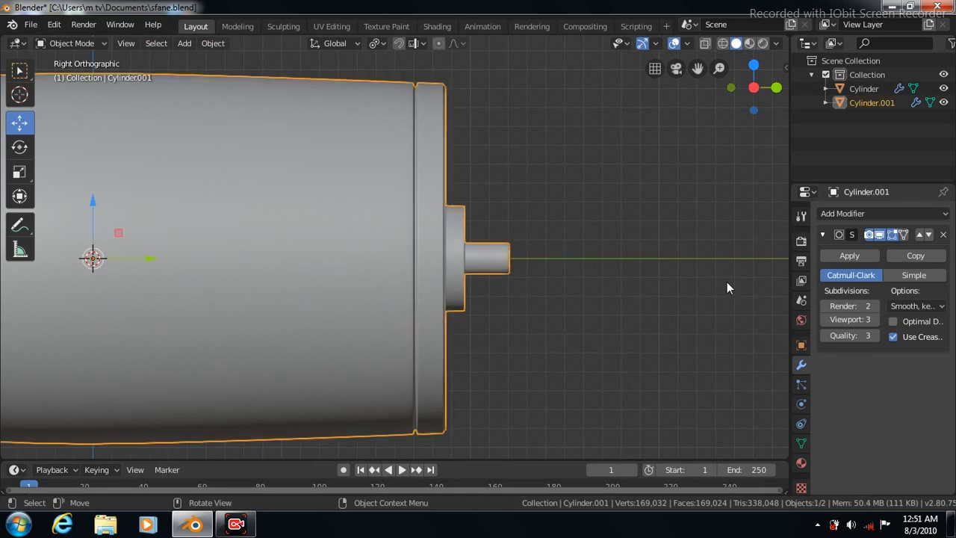
scroll(727, 282, down, 5)
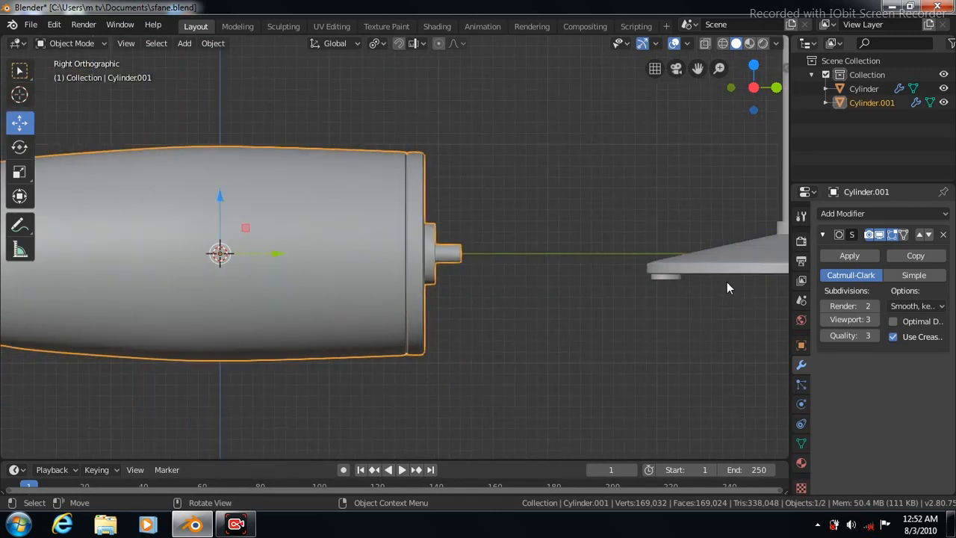
drag(273, 191, 274, 457)
scroll(274, 451, down, 1)
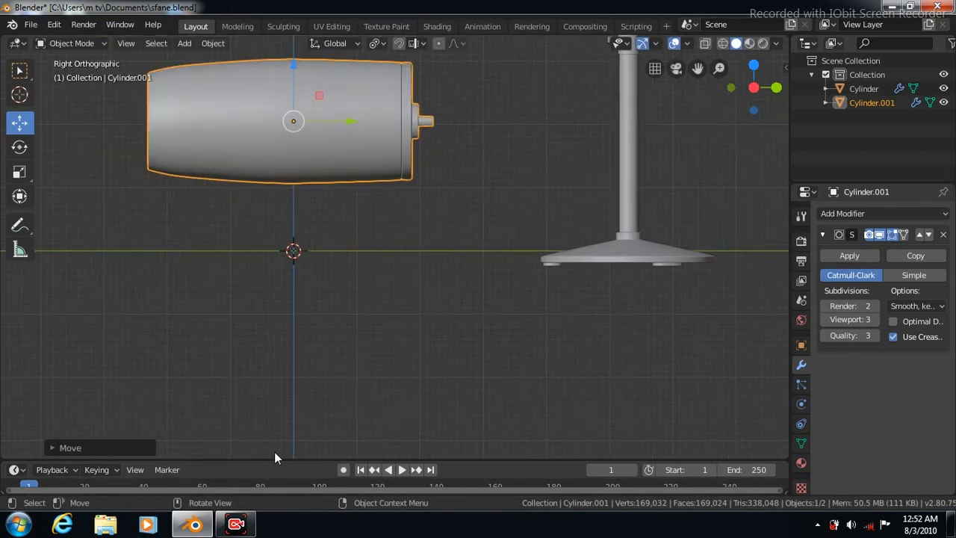
scroll(117, 319, down, 1)
drag(308, 82, 308, 45)
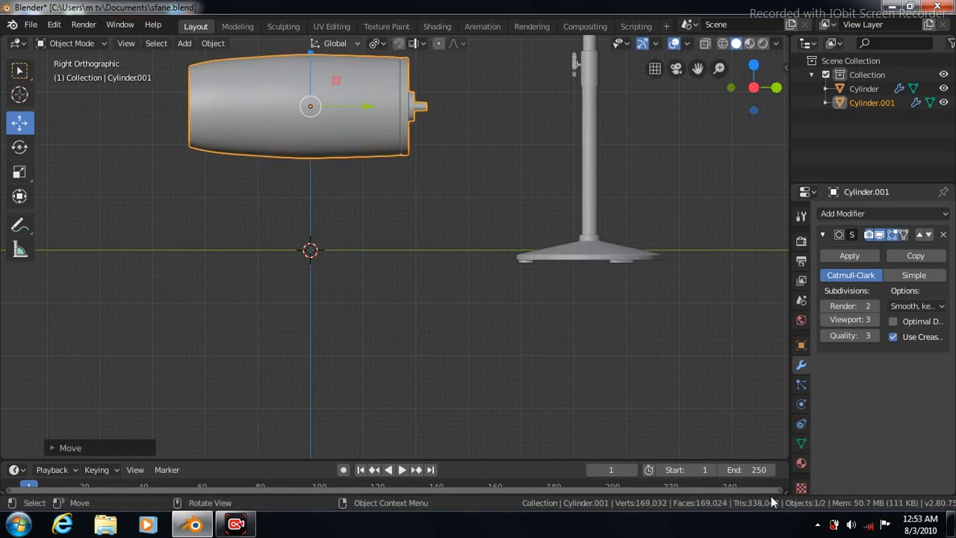